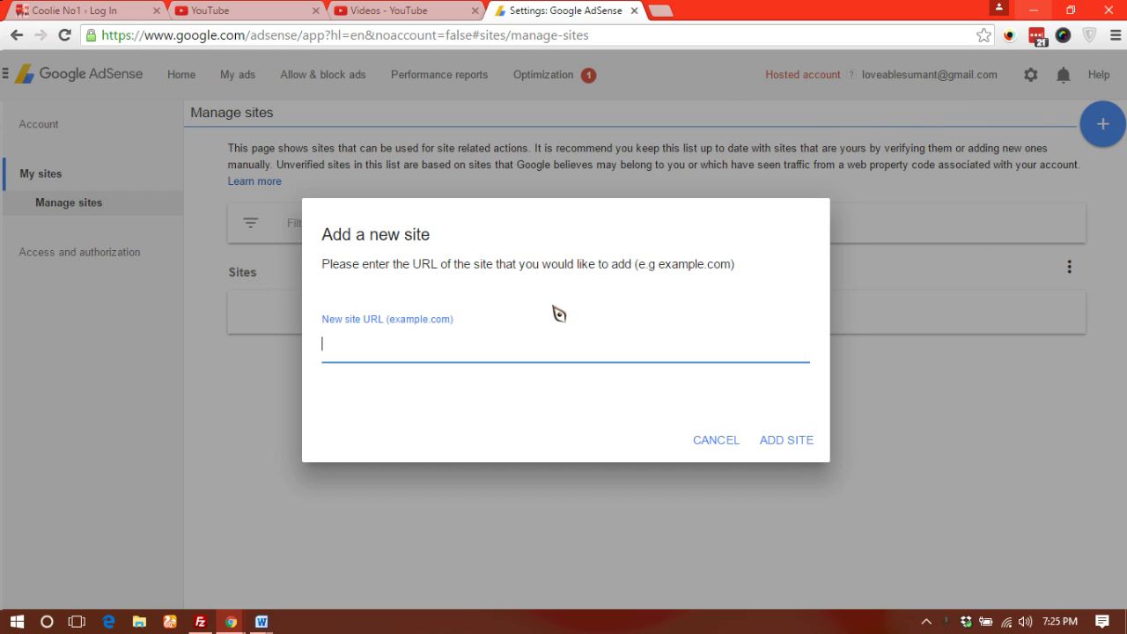
text(www.rowdymarketer)
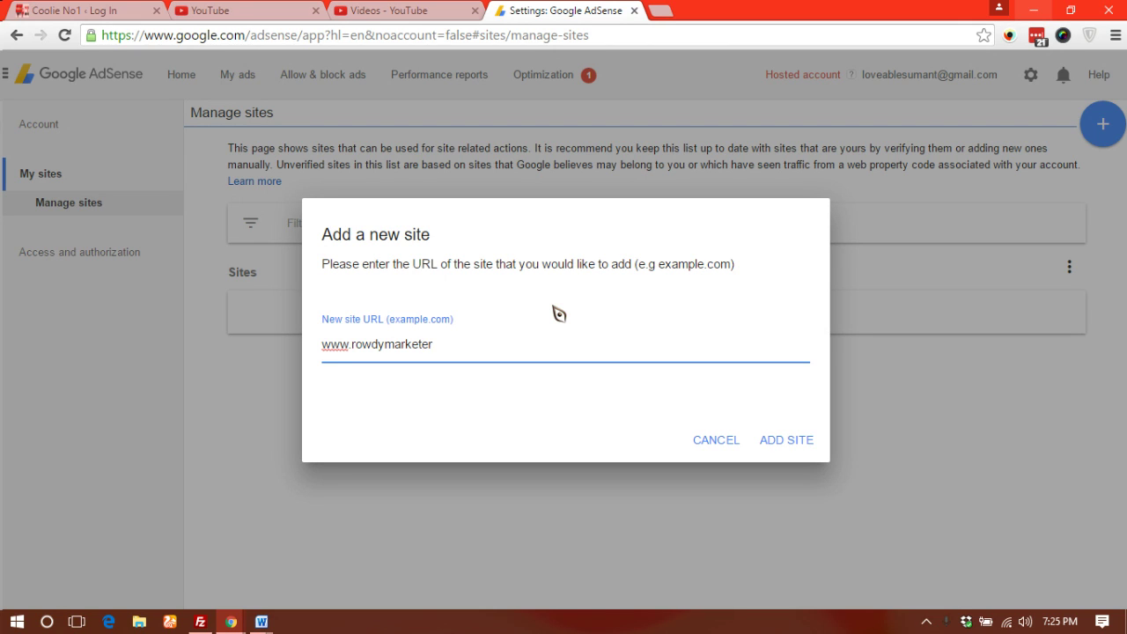
text(.com)
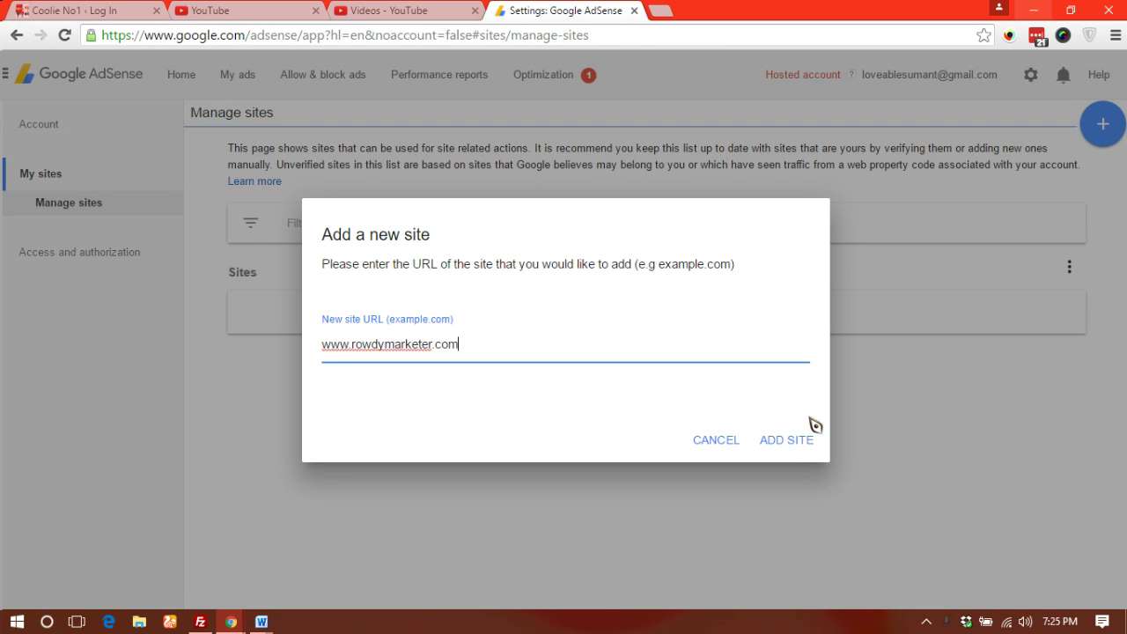
click(802, 445)
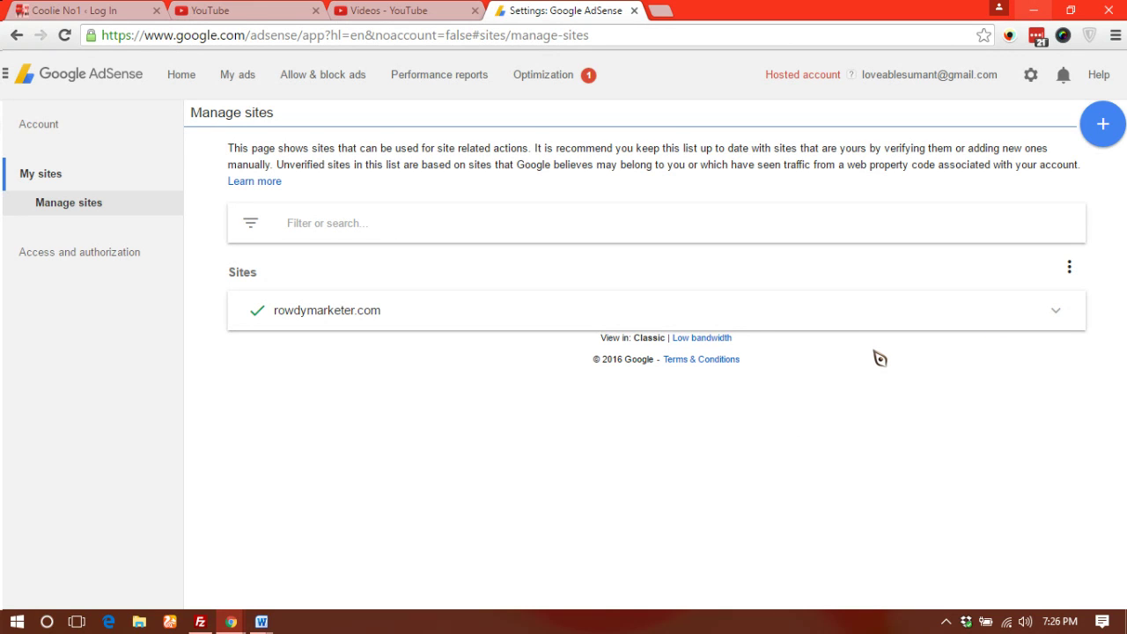
click(88, 254)
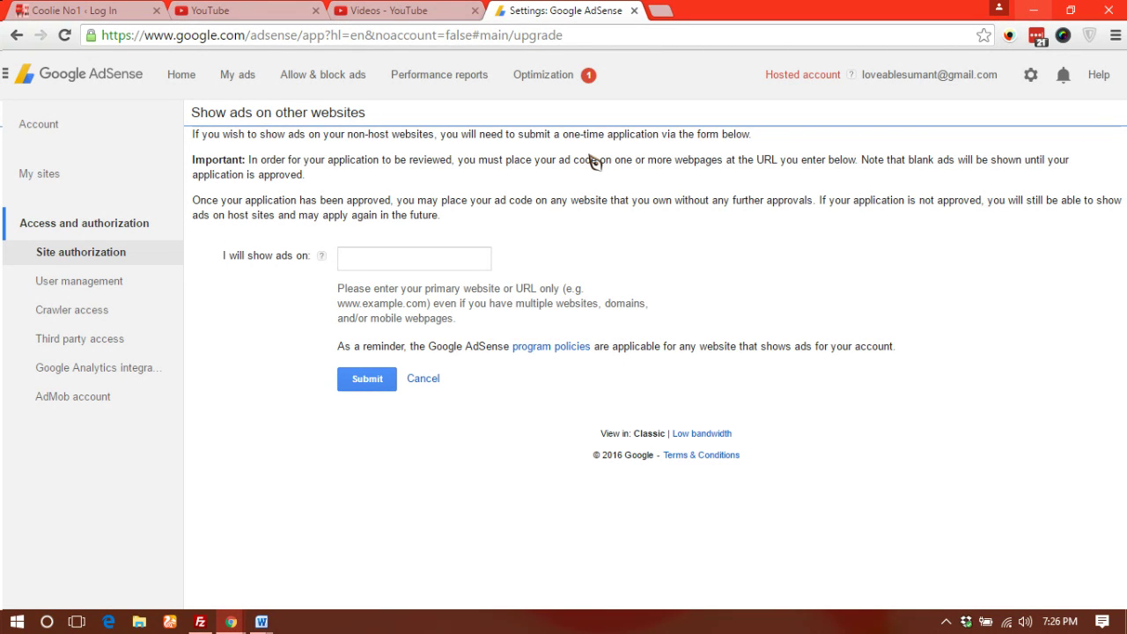
click(391, 263)
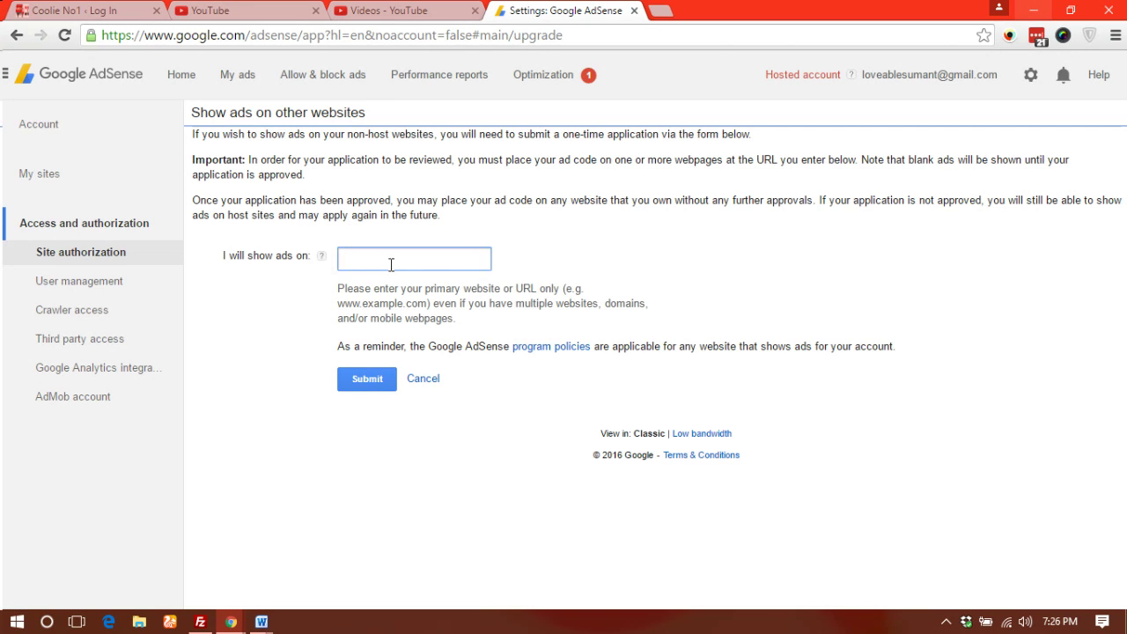
text(ranajit.paul)
key(ctrl+a)
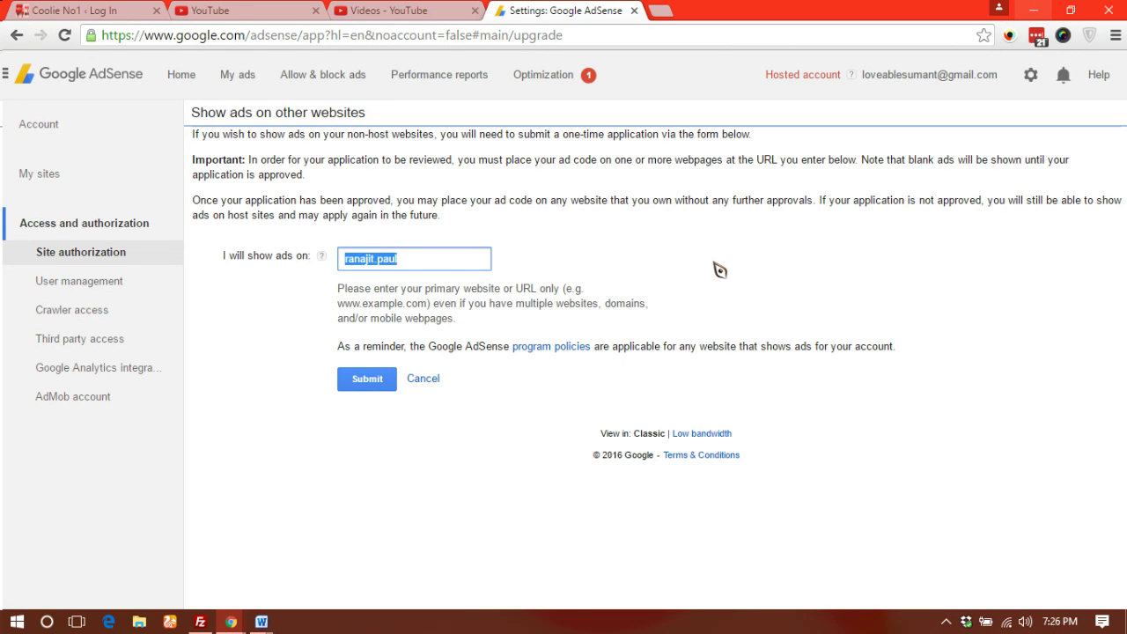
text(www)
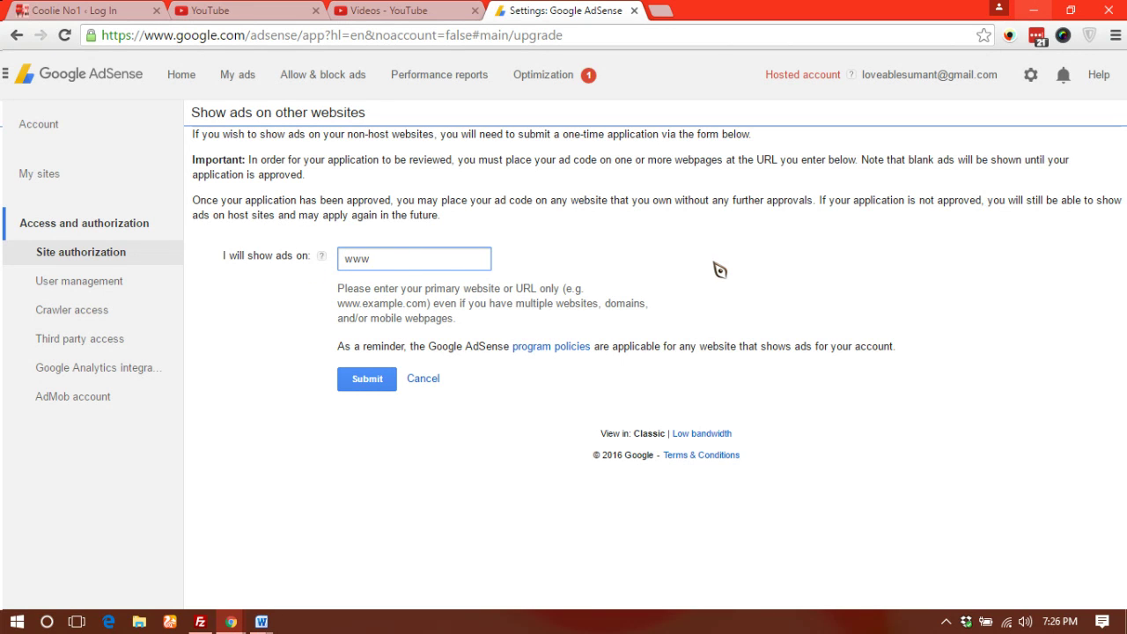
text(.rowdymarketer.com)
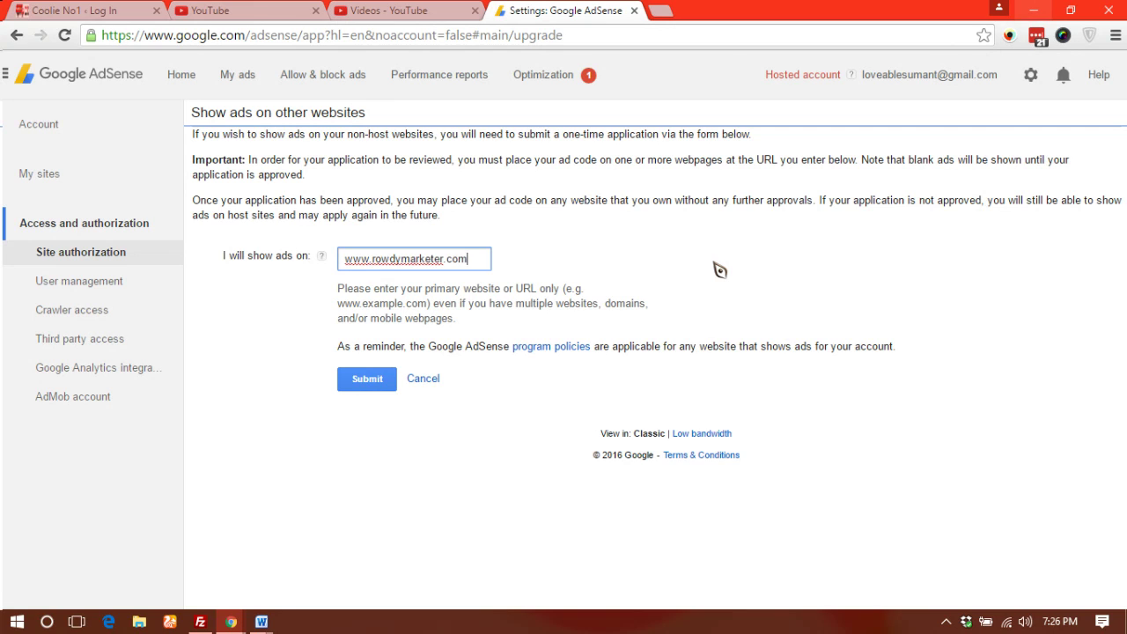
click(367, 384)
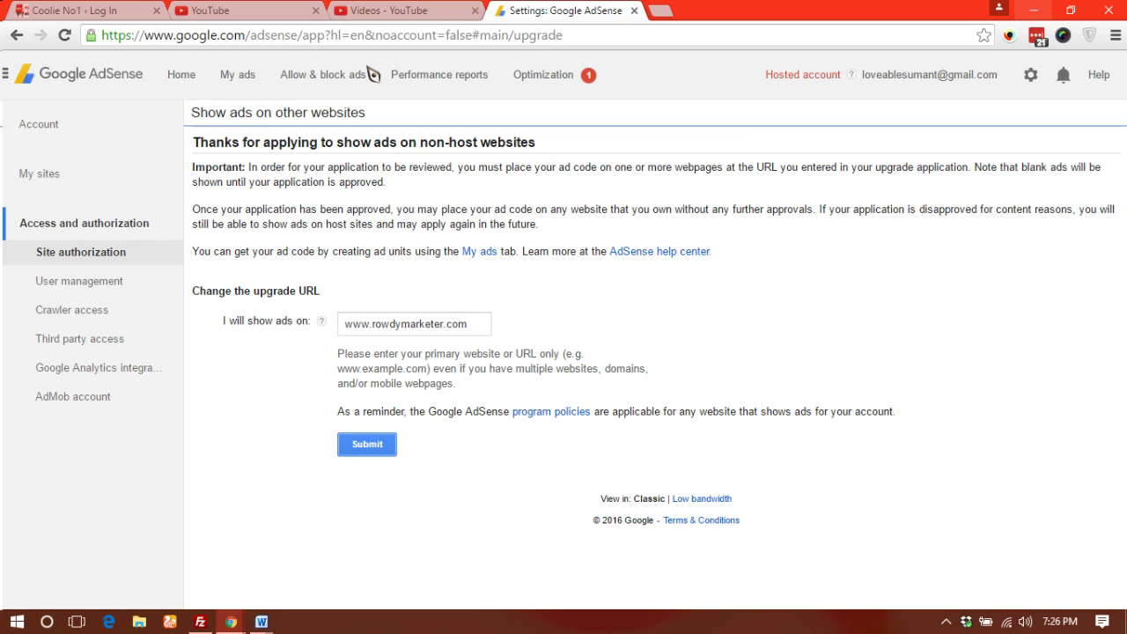
drag(333, 144, 556, 150)
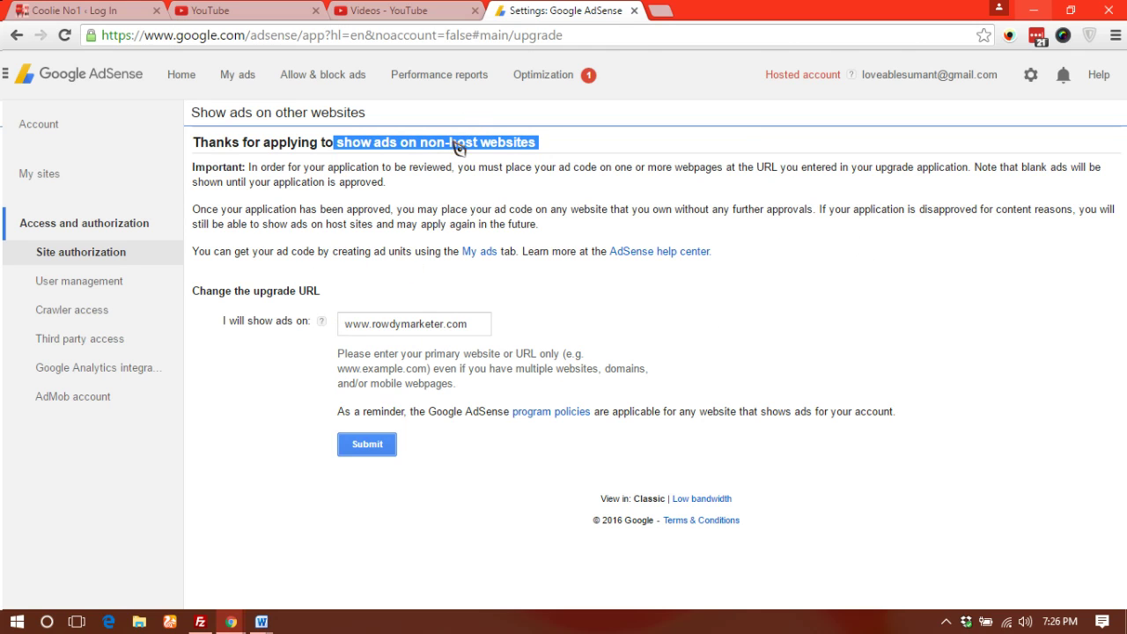
click(680, 15)
Load rowdymarketer.com/wp-admin in a new tab, then go back to the AdSense settings tab
text(rowdy)
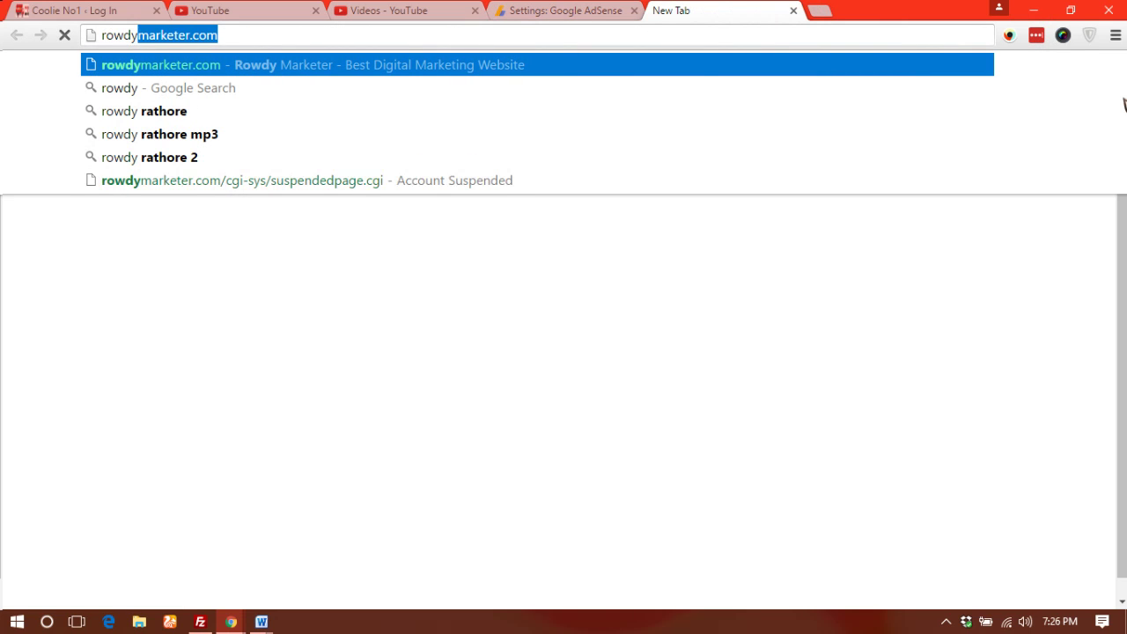
click(717, 40)
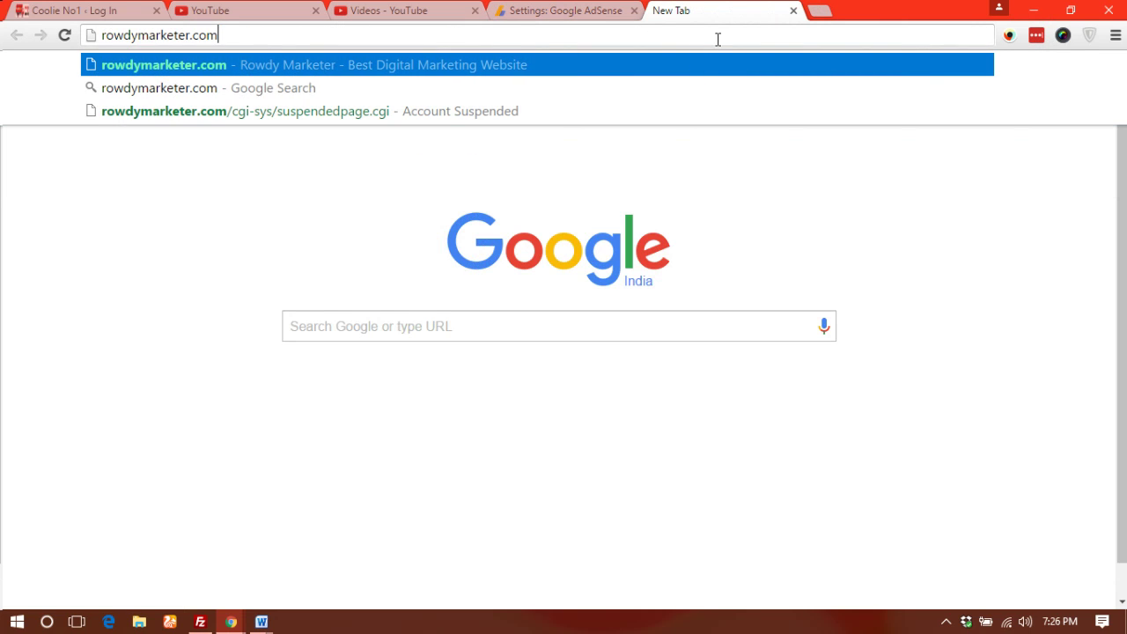
text(/wp-admin)
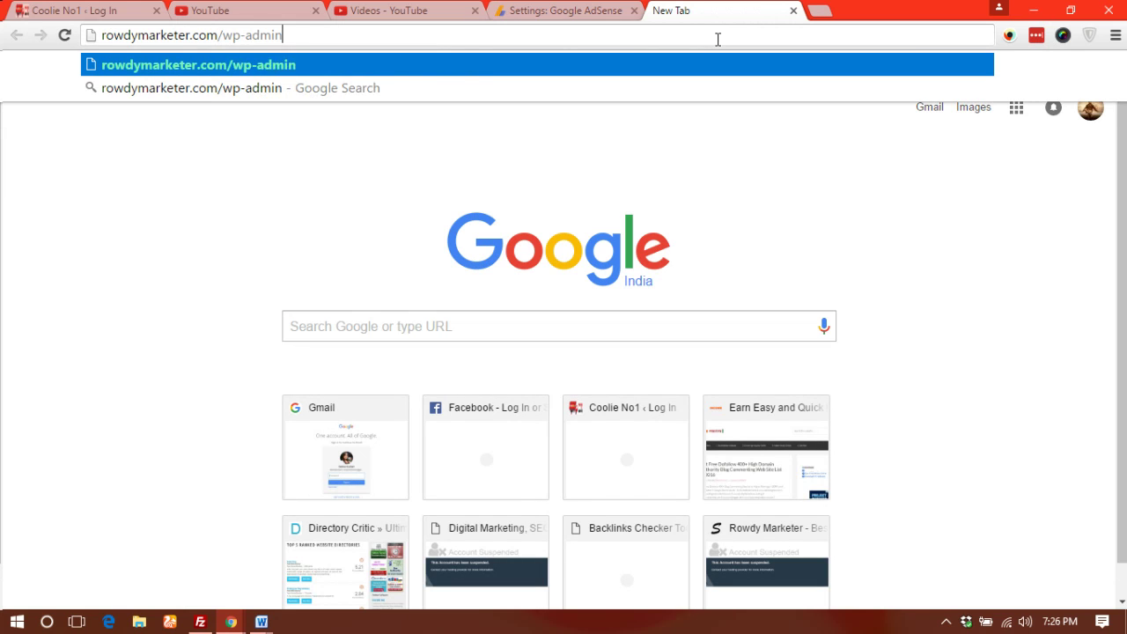
key(Return)
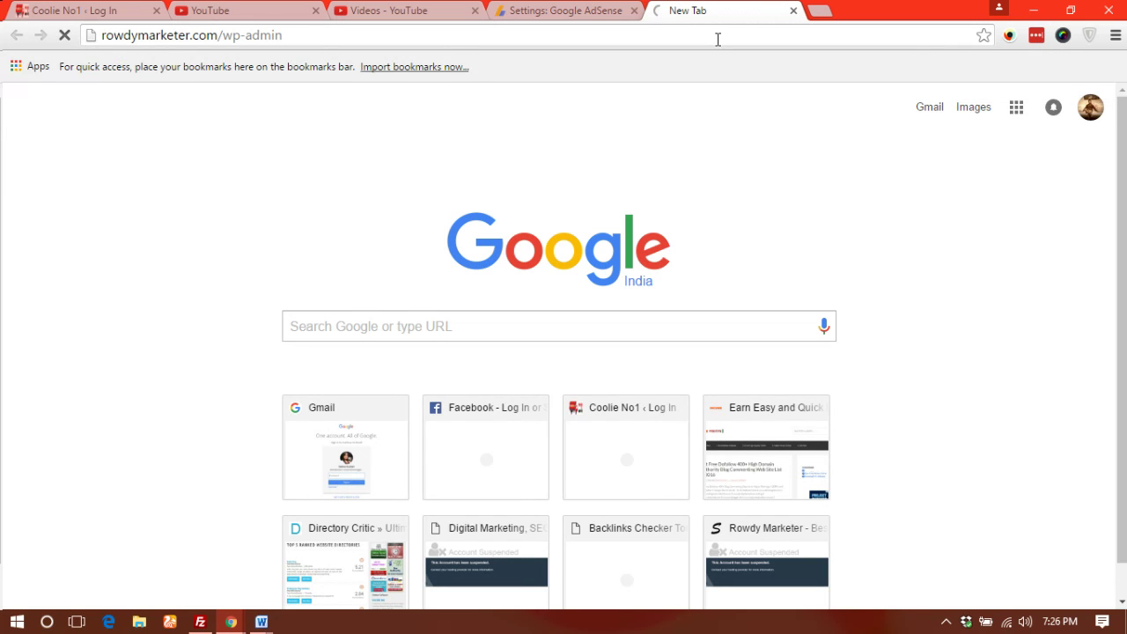
click(544, 13)
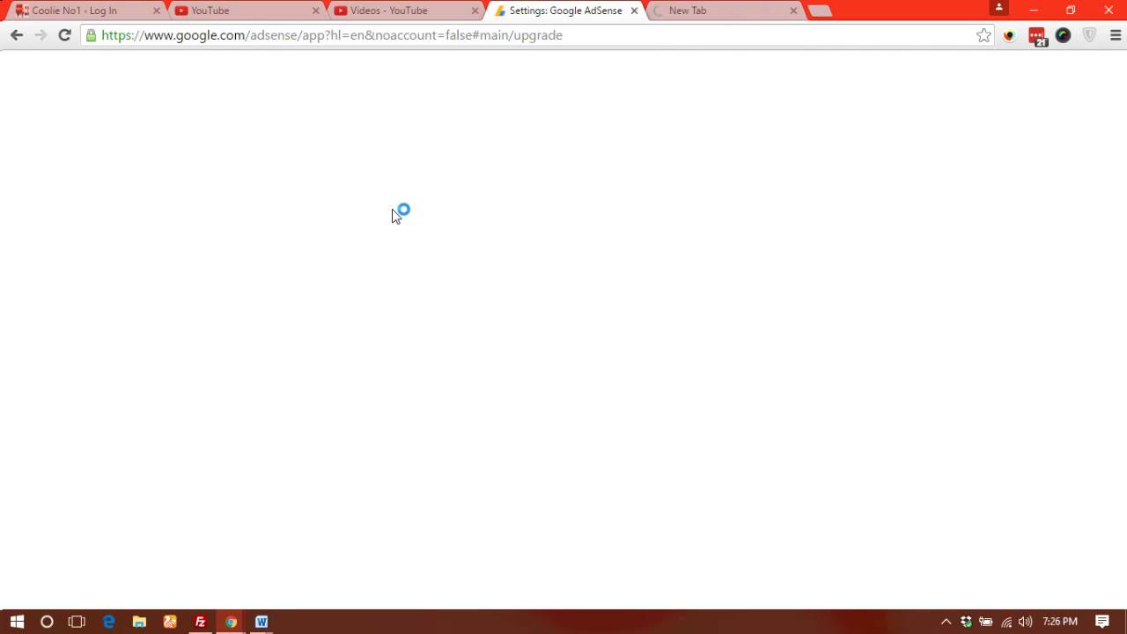
Create the responsive ad unit 'Test unit for website' and copy its generated ad code
click(246, 85)
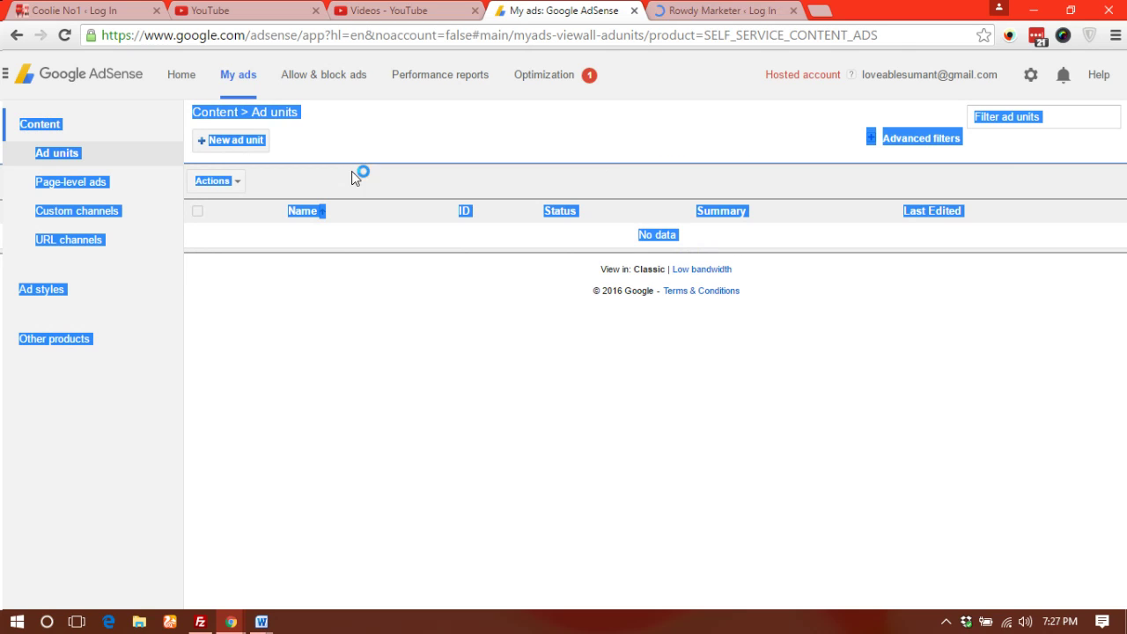
click(216, 141)
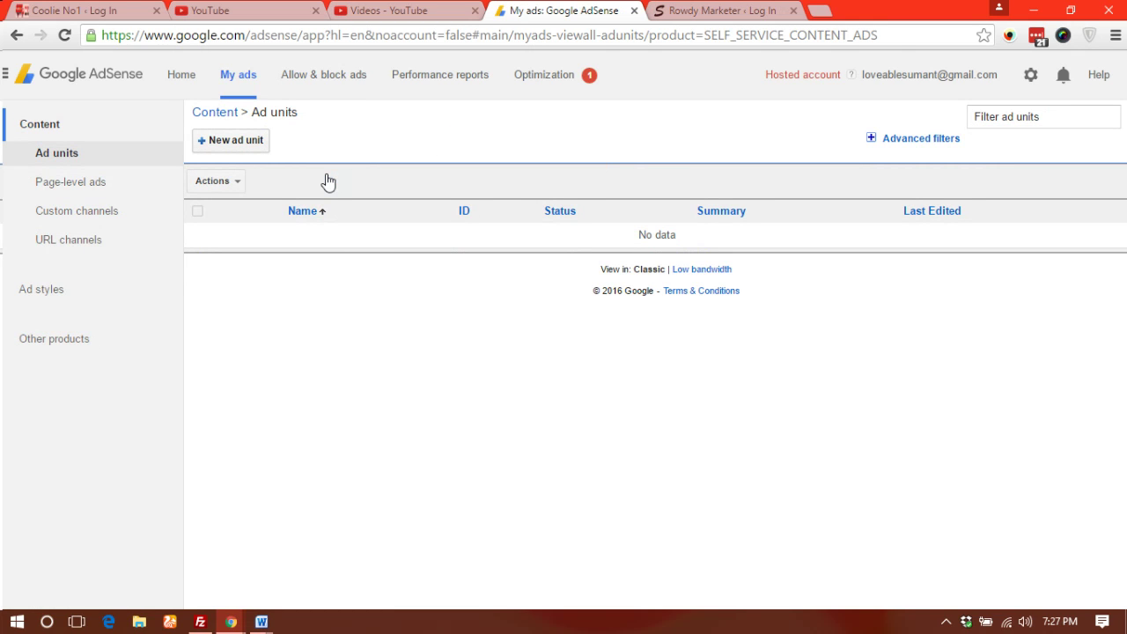
click(297, 232)
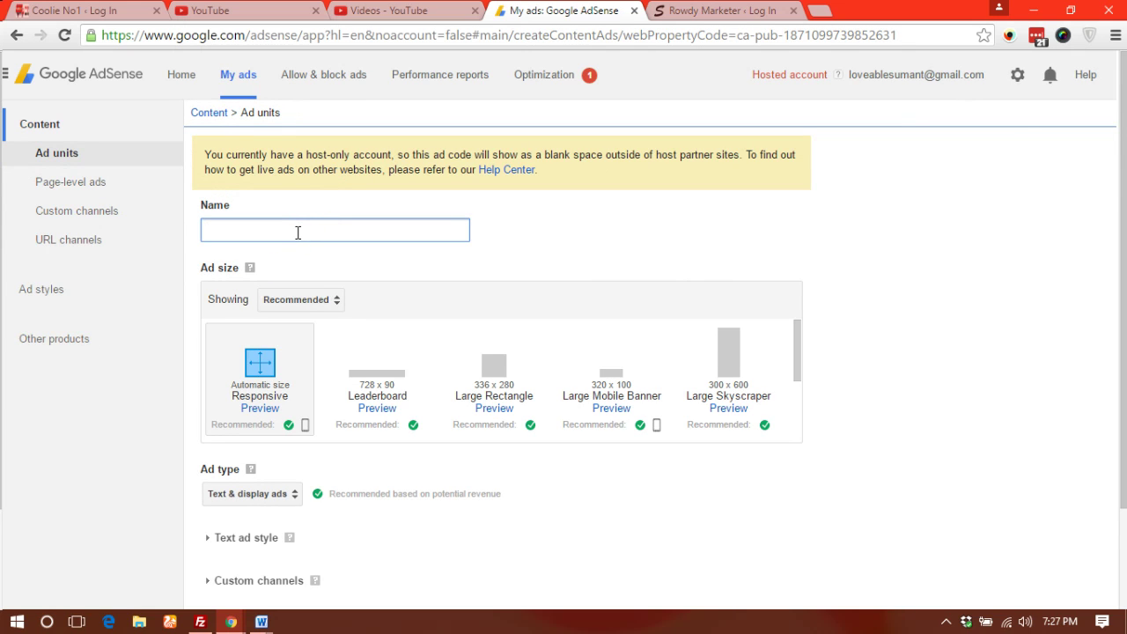
text(Test unit for website)
click(552, 238)
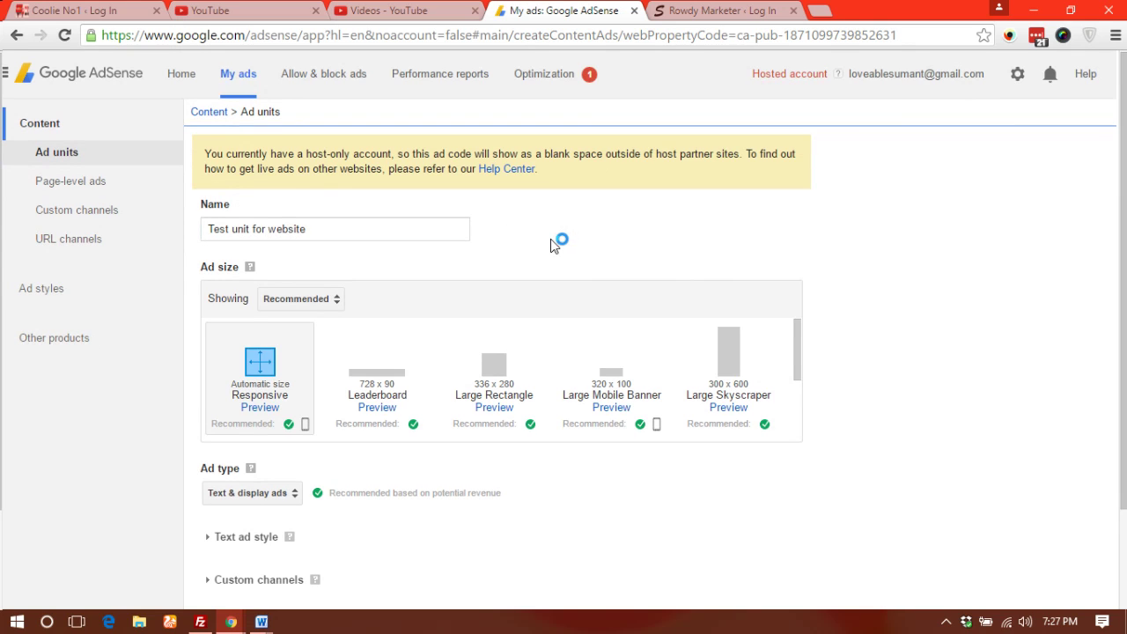
scroll(552, 239, down, 3)
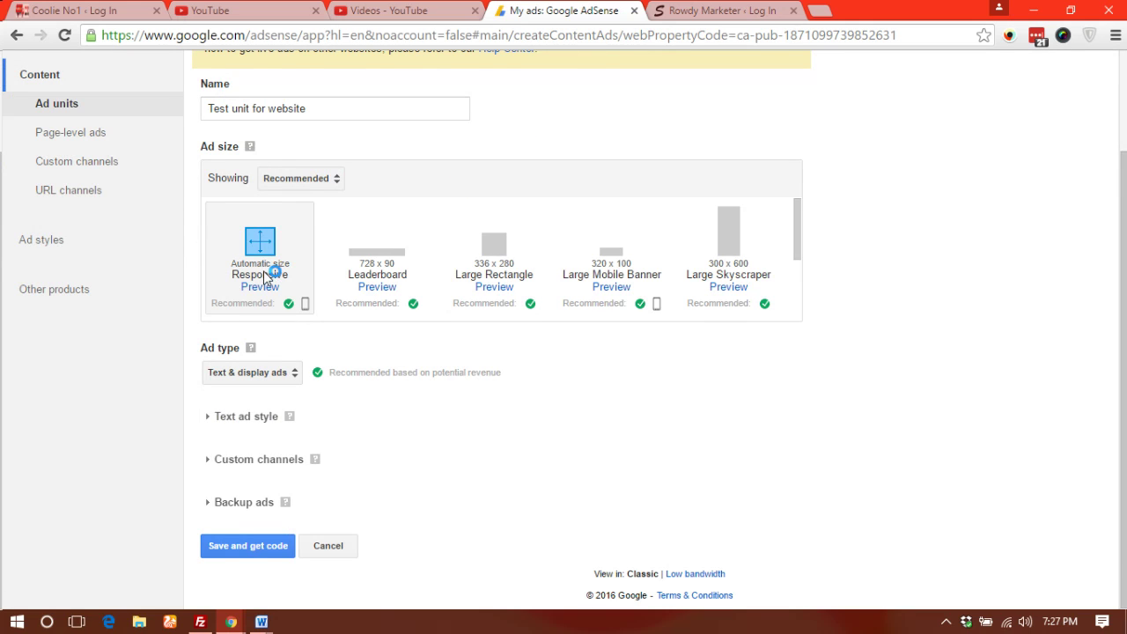
click(246, 548)
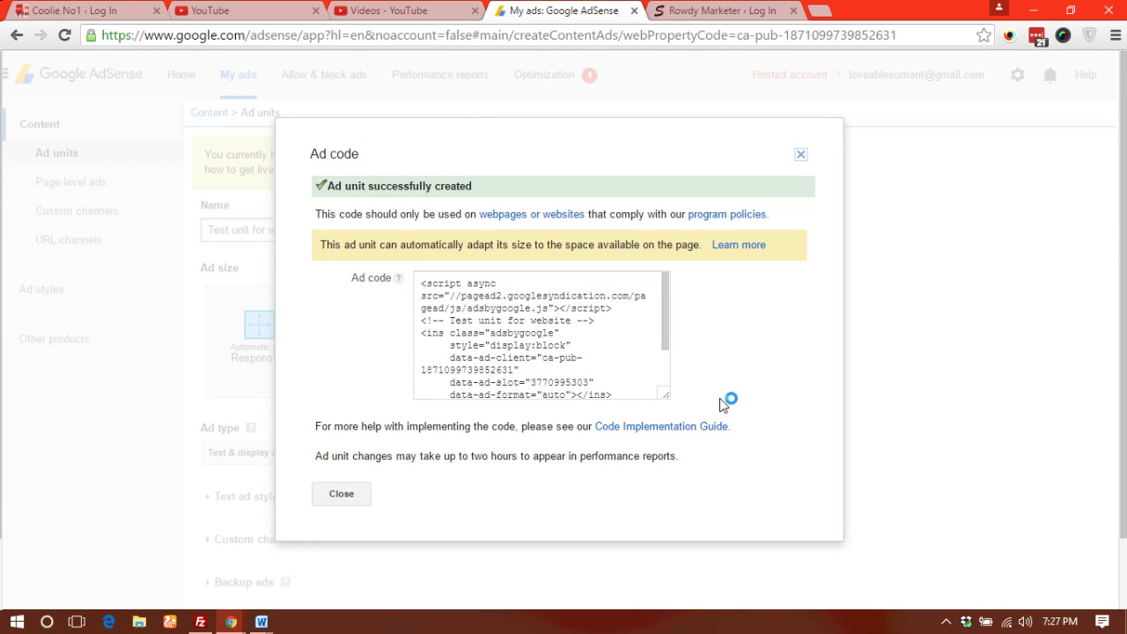
click(560, 349)
key(ctrl+c)
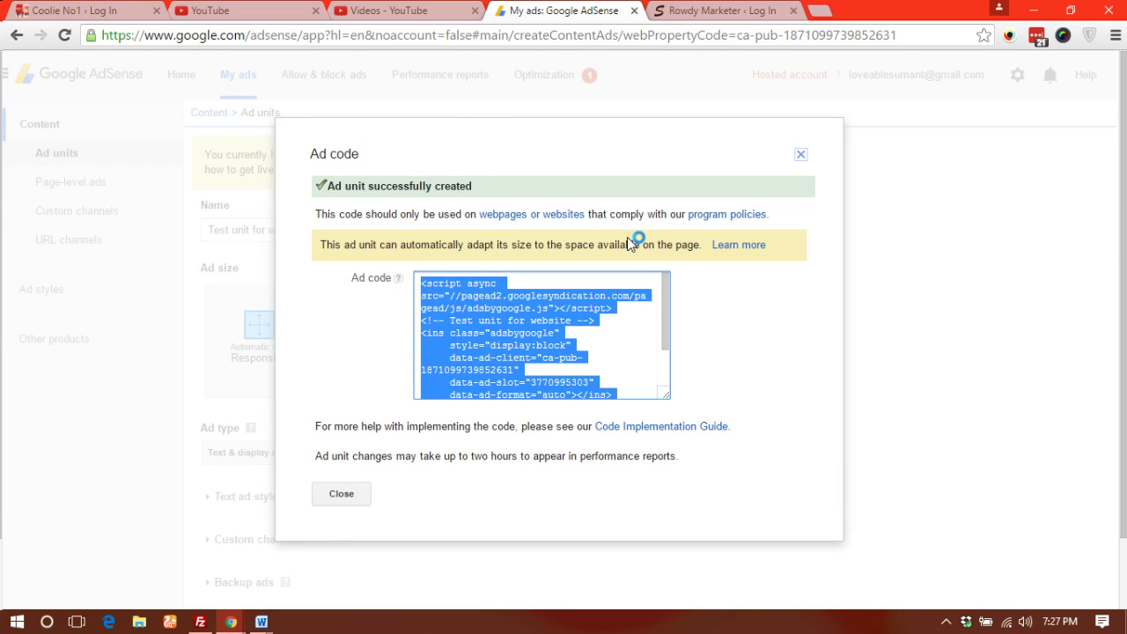
key(ctrl+Tab)
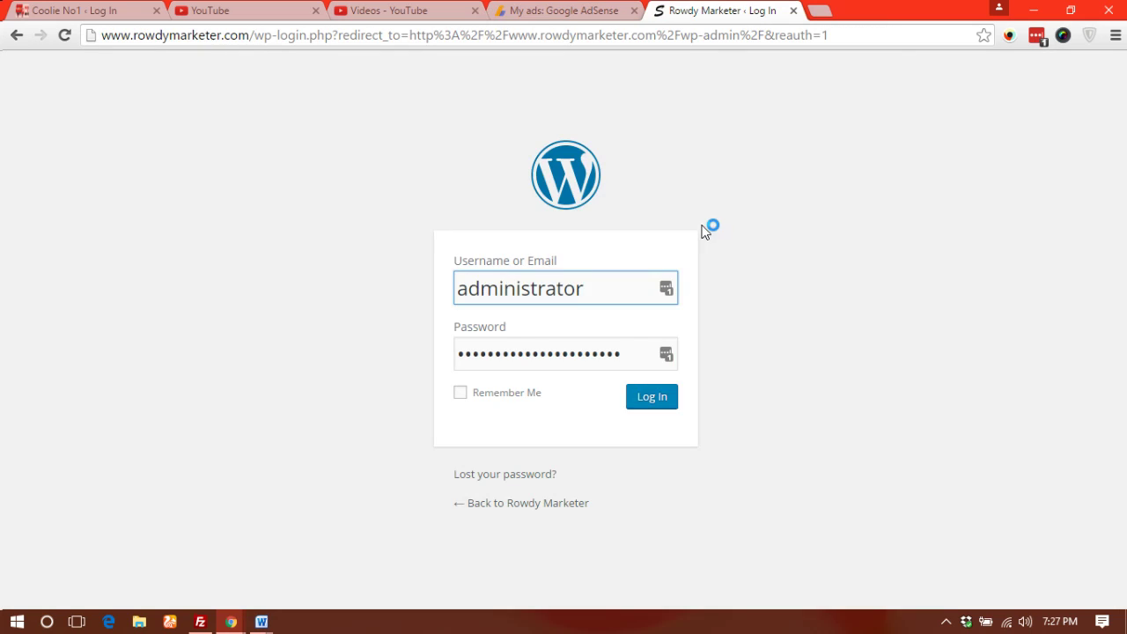
Log in to the Rowdy Marketer WordPress admin and go to Appearance > Widgets
click(652, 403)
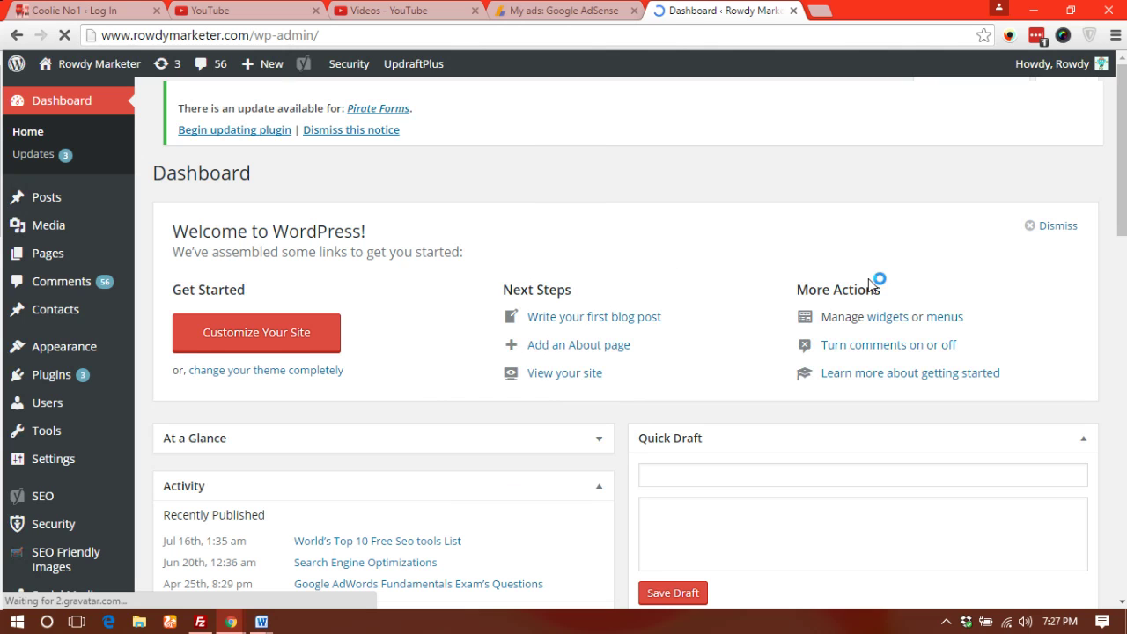
mouse_move(63, 355)
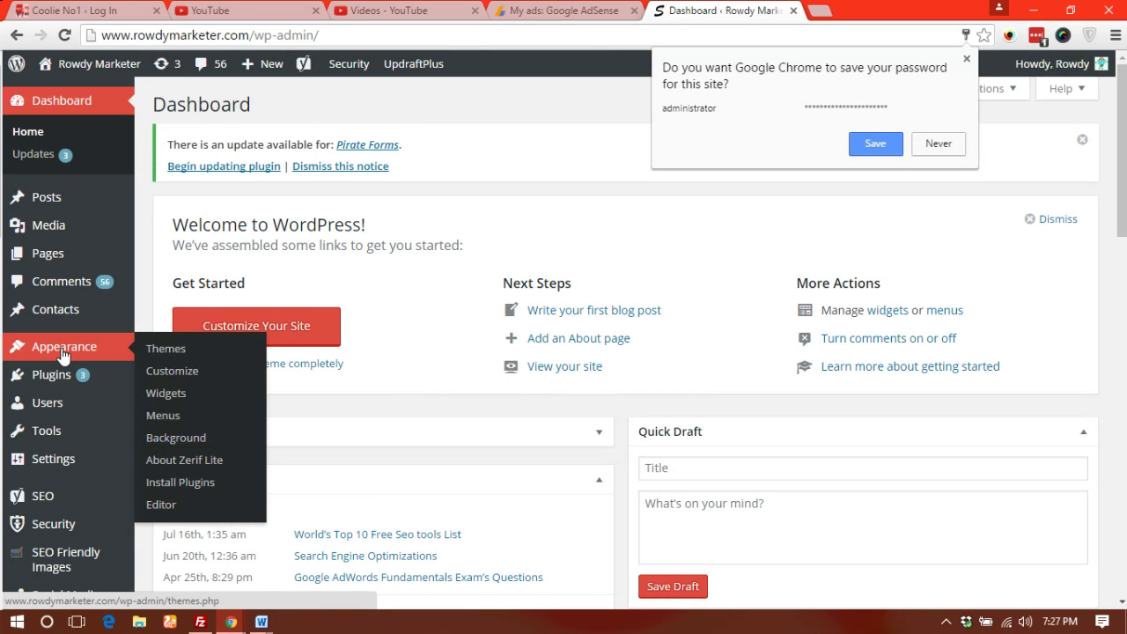
click(161, 393)
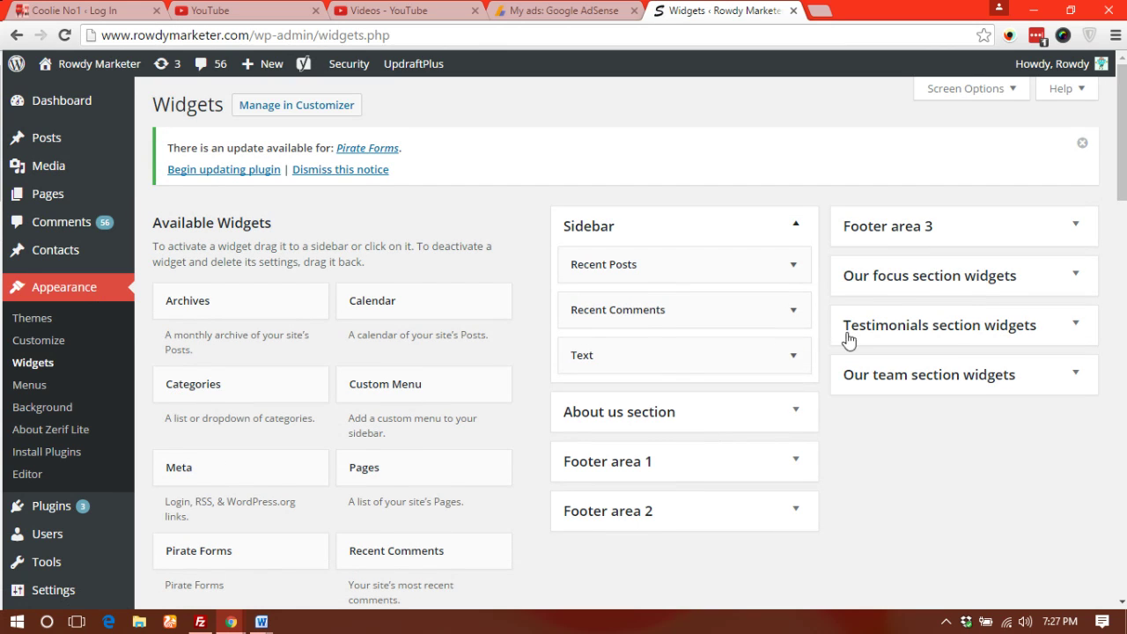
Add a new Text widget to the Sidebar
scroll(1124, 187, down, 4)
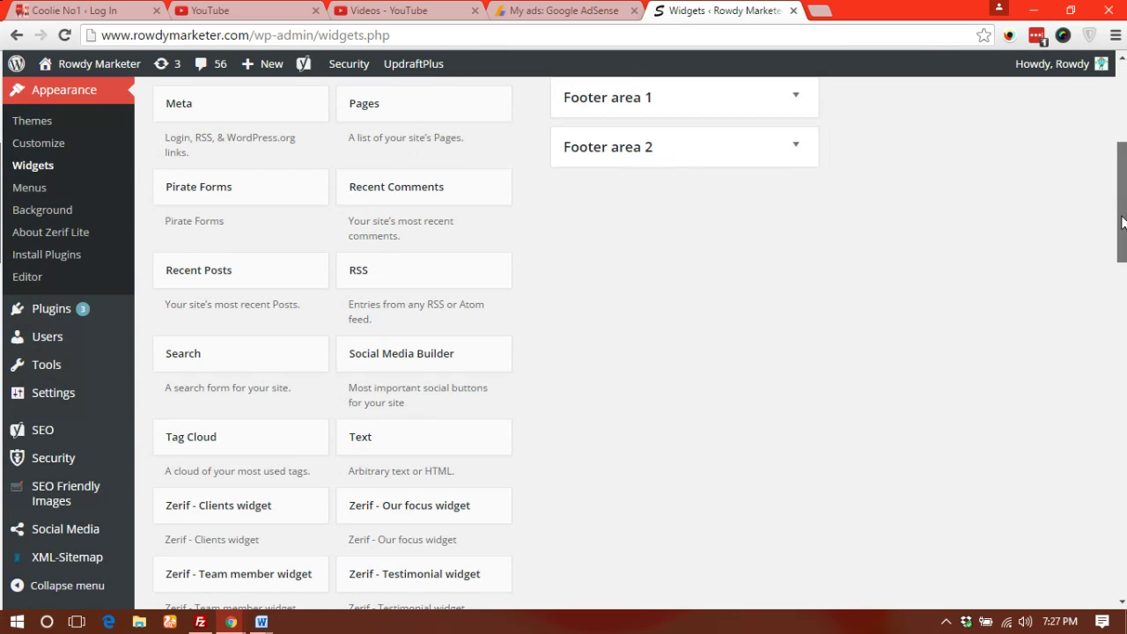
click(395, 453)
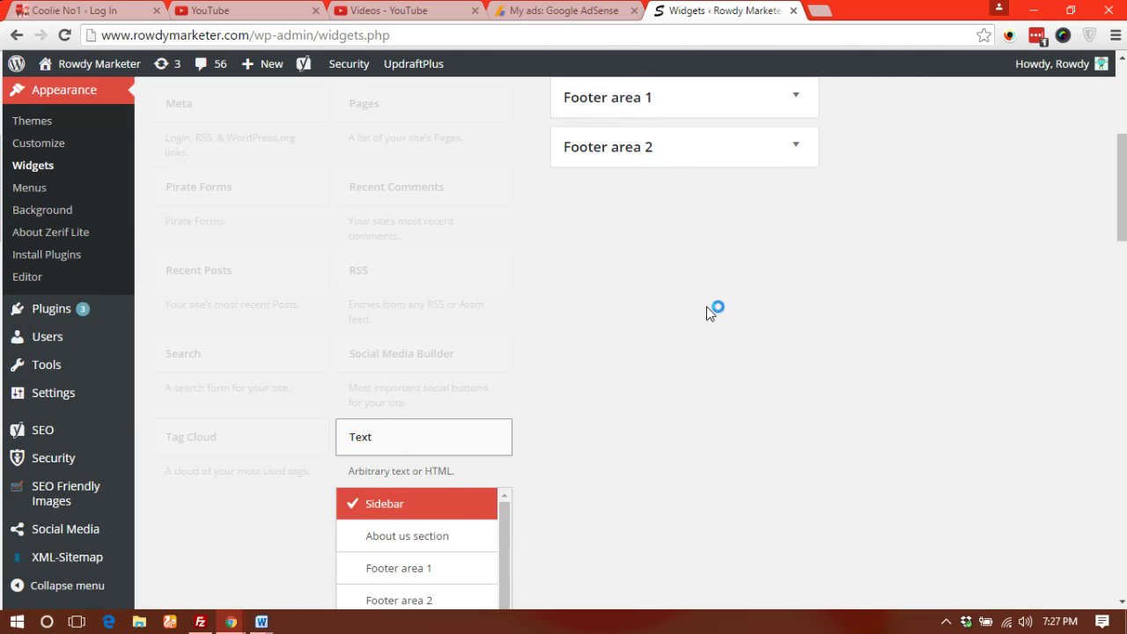
scroll(587, 370, down, 4)
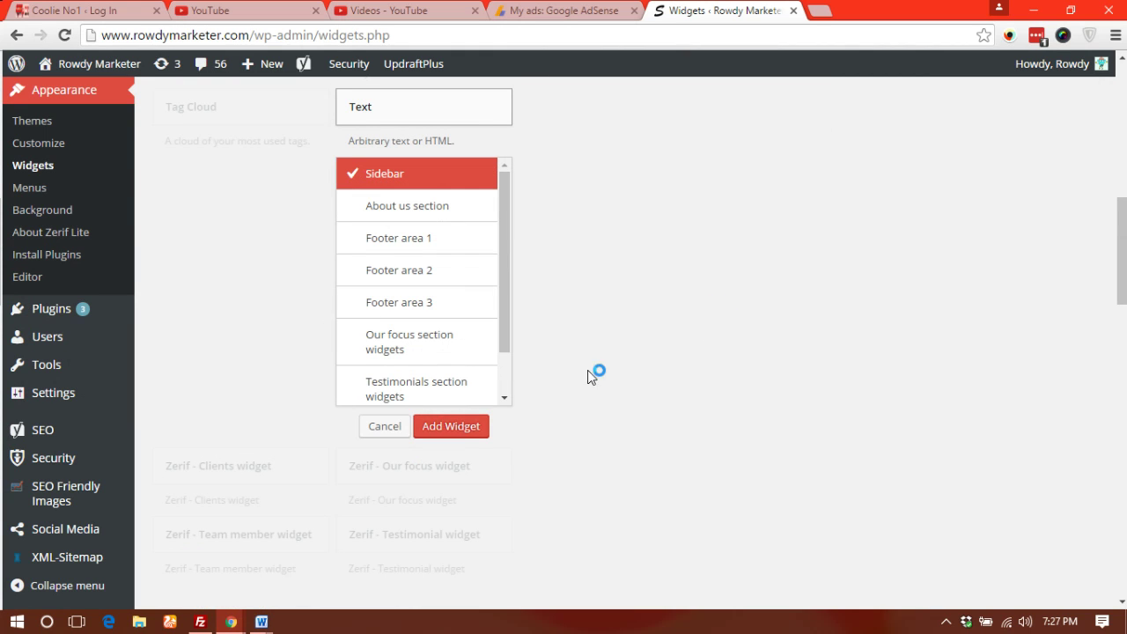
click(459, 428)
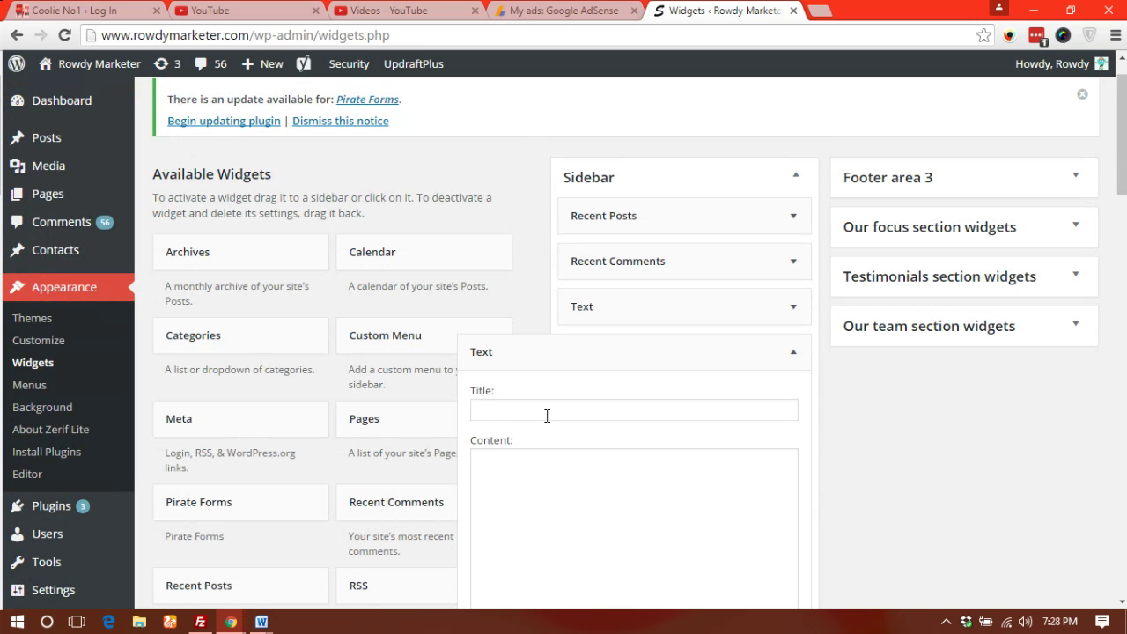
Paste the AdSense ad code into the Sidebar Text widget, save it, and collapse it
click(536, 478)
key(ctrl+v)
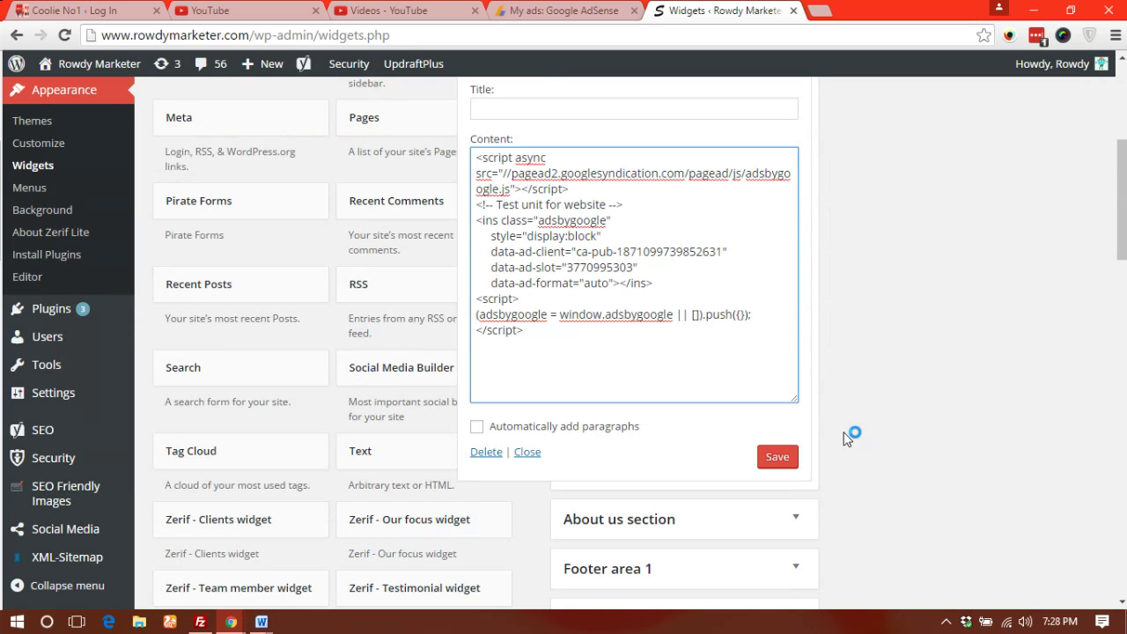
click(777, 456)
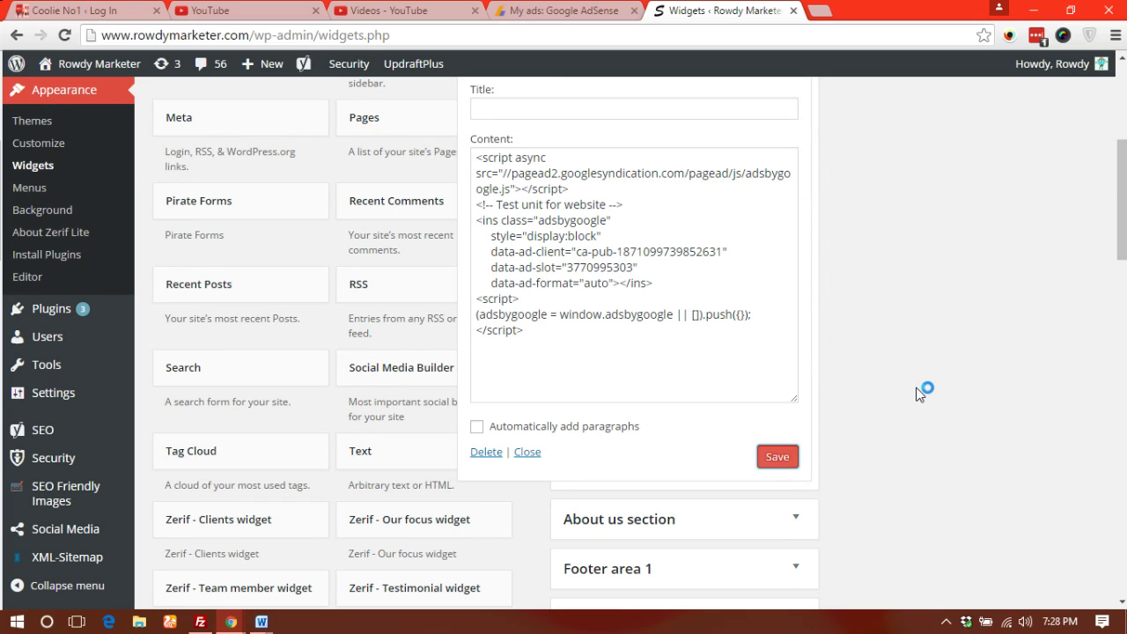
click(771, 458)
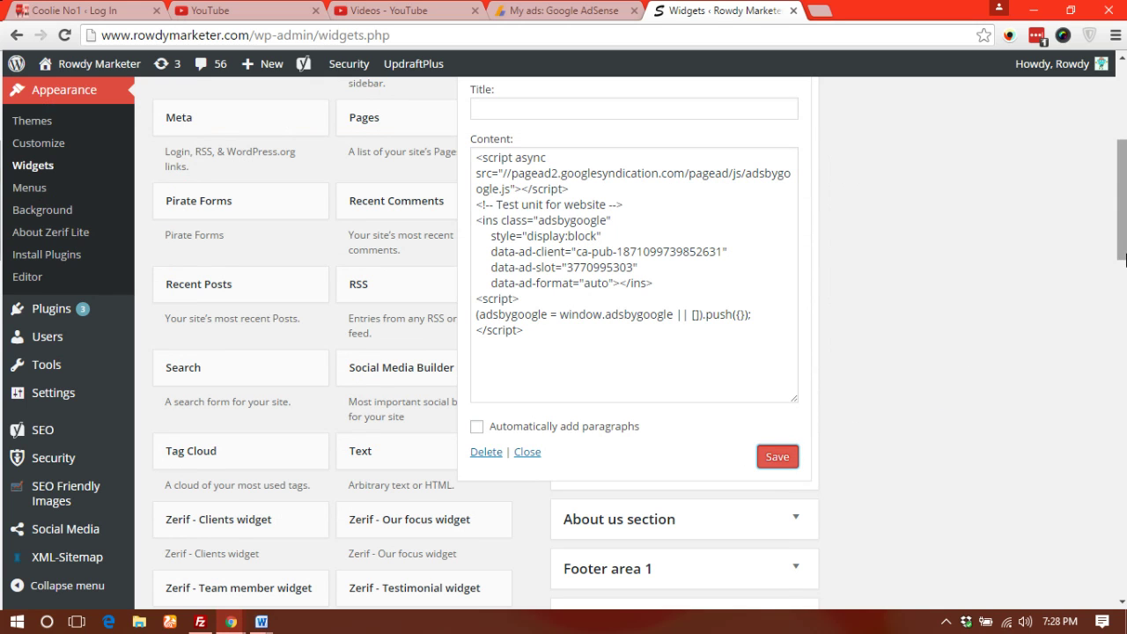
scroll(1124, 222, up, 2)
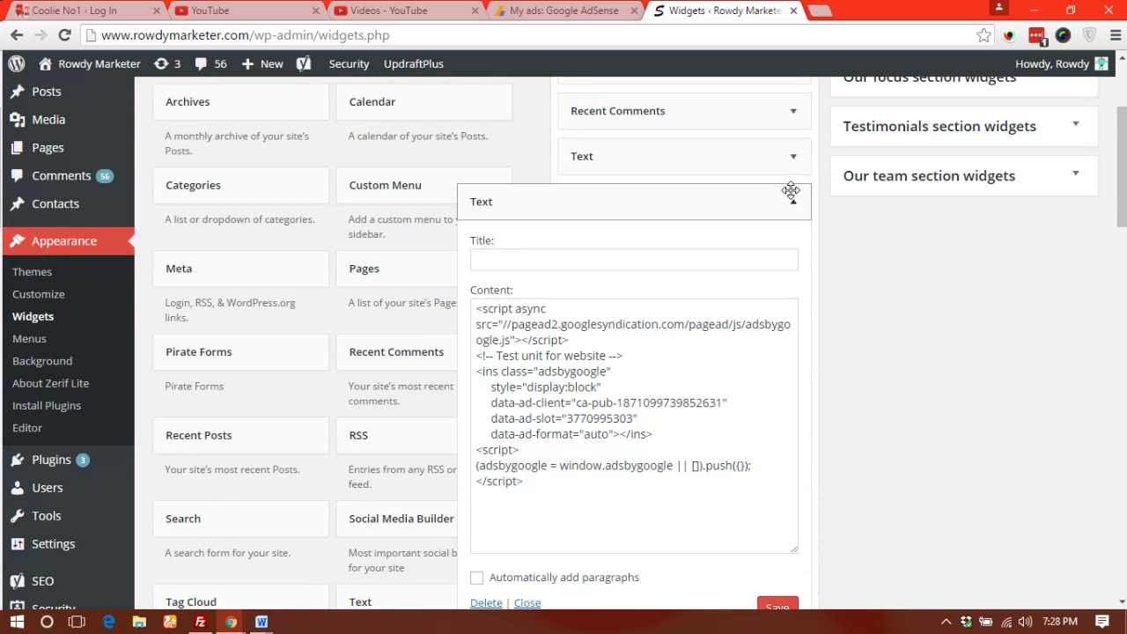
click(795, 204)
click(795, 204)
scroll(855, 297, down, 2)
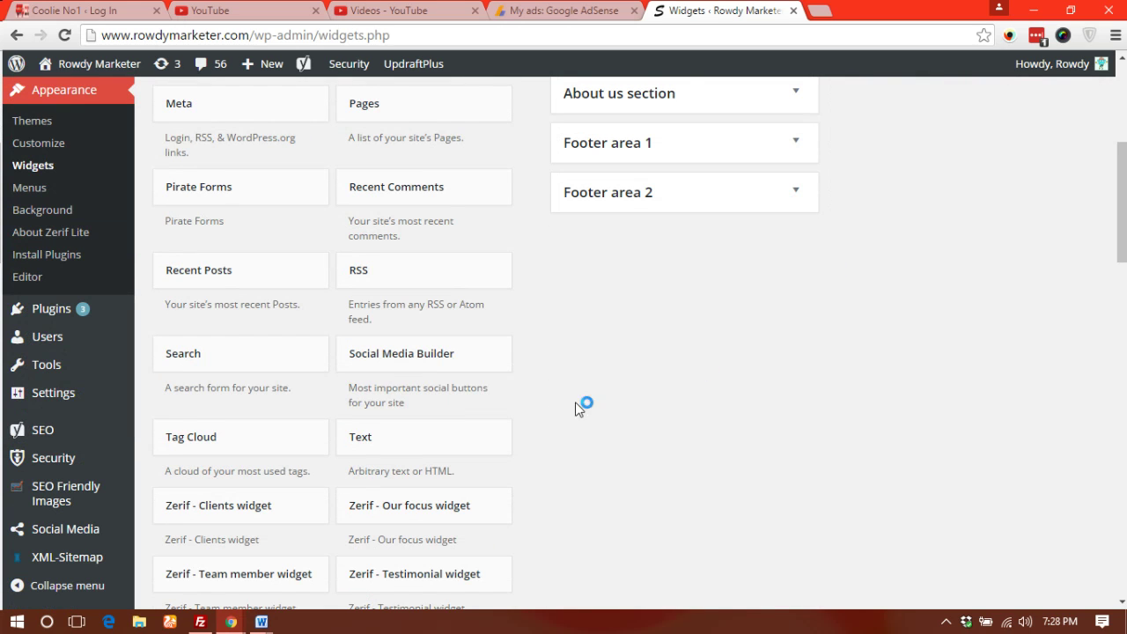
Add a new Text widget to the About us section
click(402, 443)
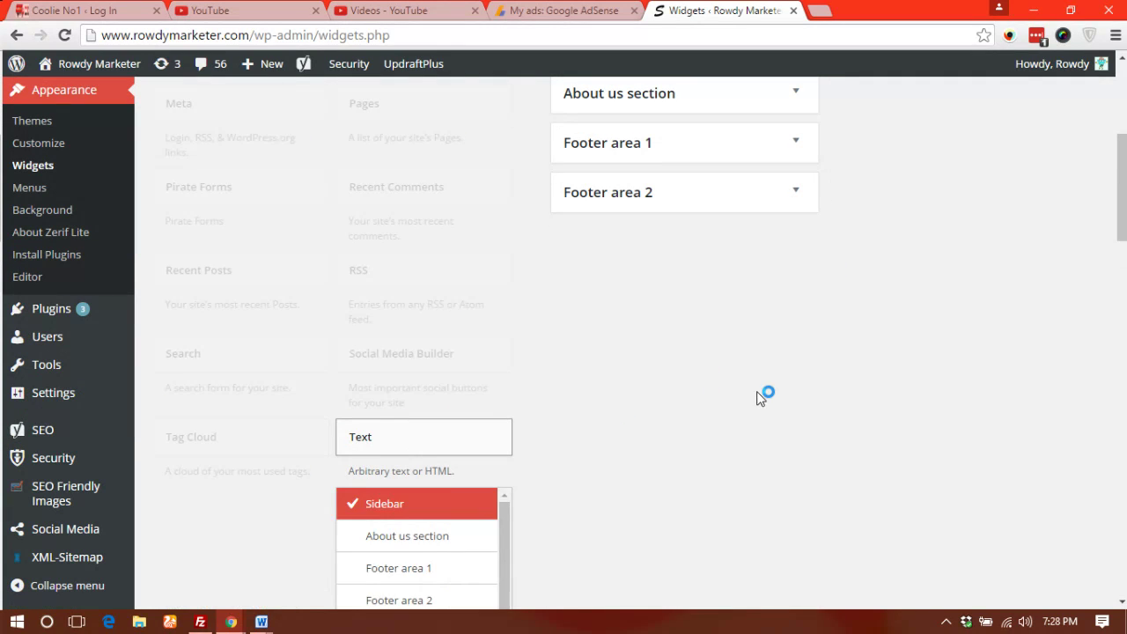
scroll(546, 470, down, 2)
click(414, 370)
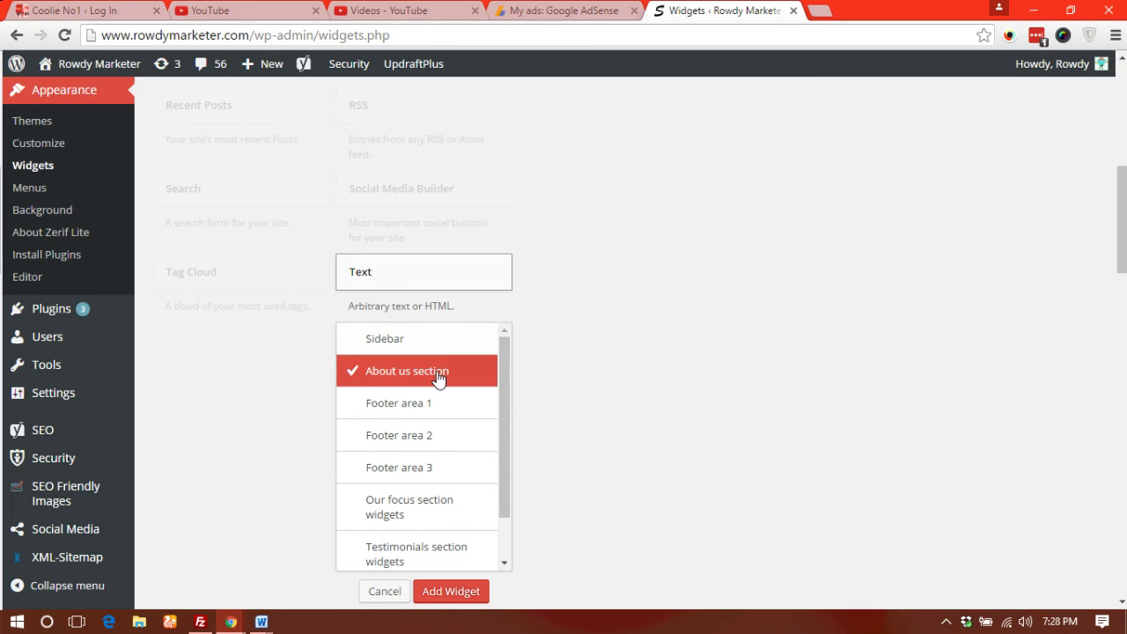
scroll(721, 374, down, 2)
click(451, 427)
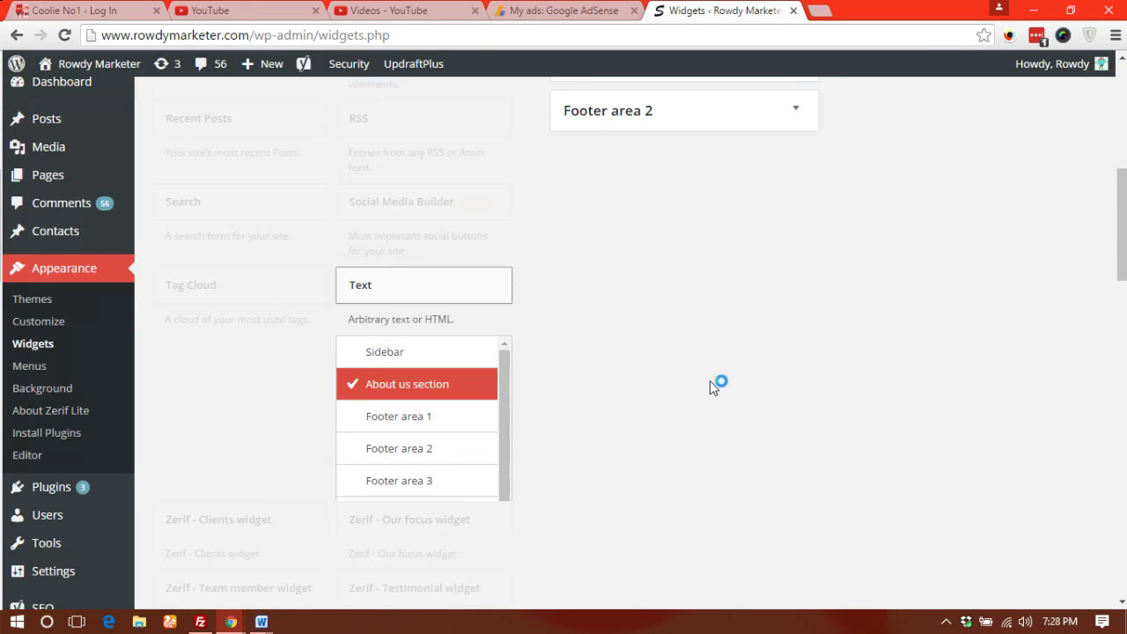
Paste the AdSense ad code into the About us Text widget, save it, and collapse it
click(695, 381)
key(ctrl+v)
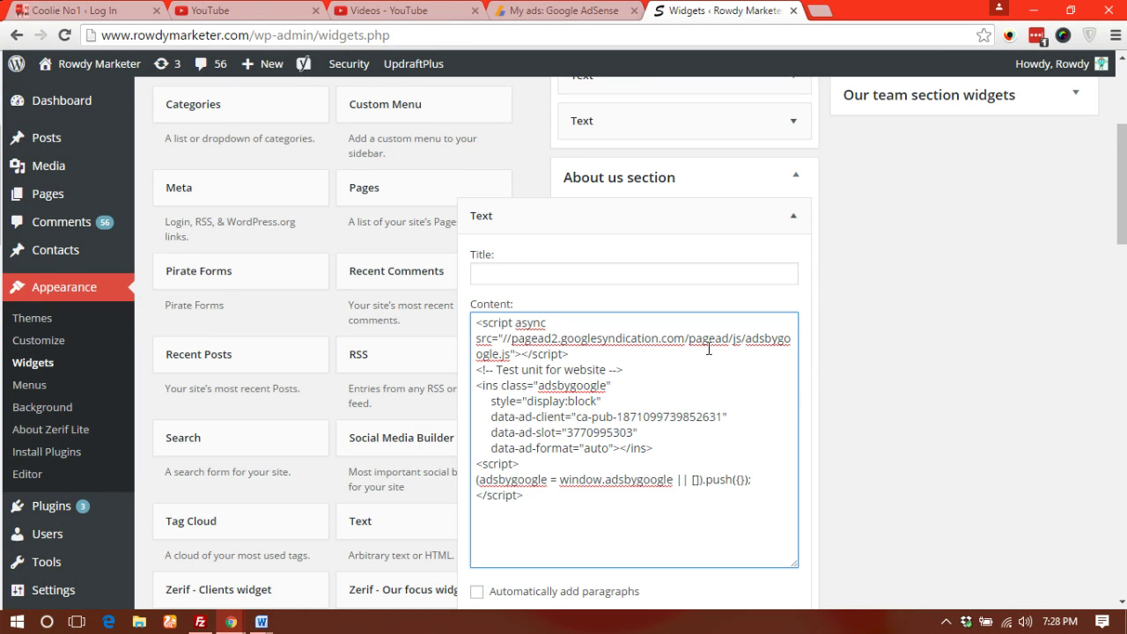
scroll(797, 373, down, 3)
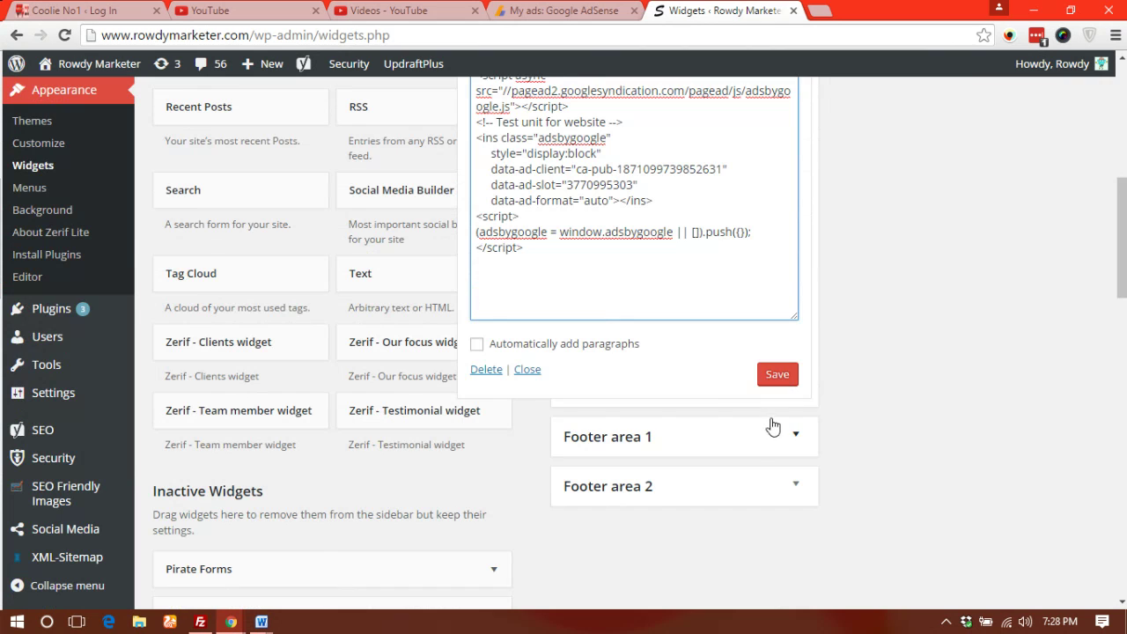
click(778, 375)
scroll(878, 325, up, 4)
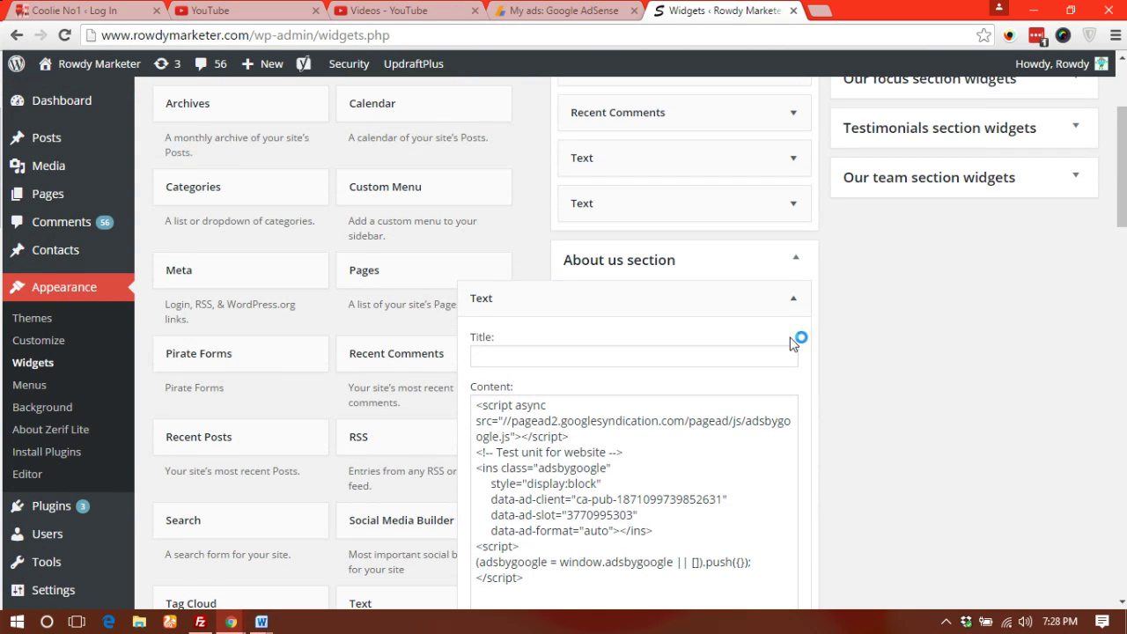
click(792, 299)
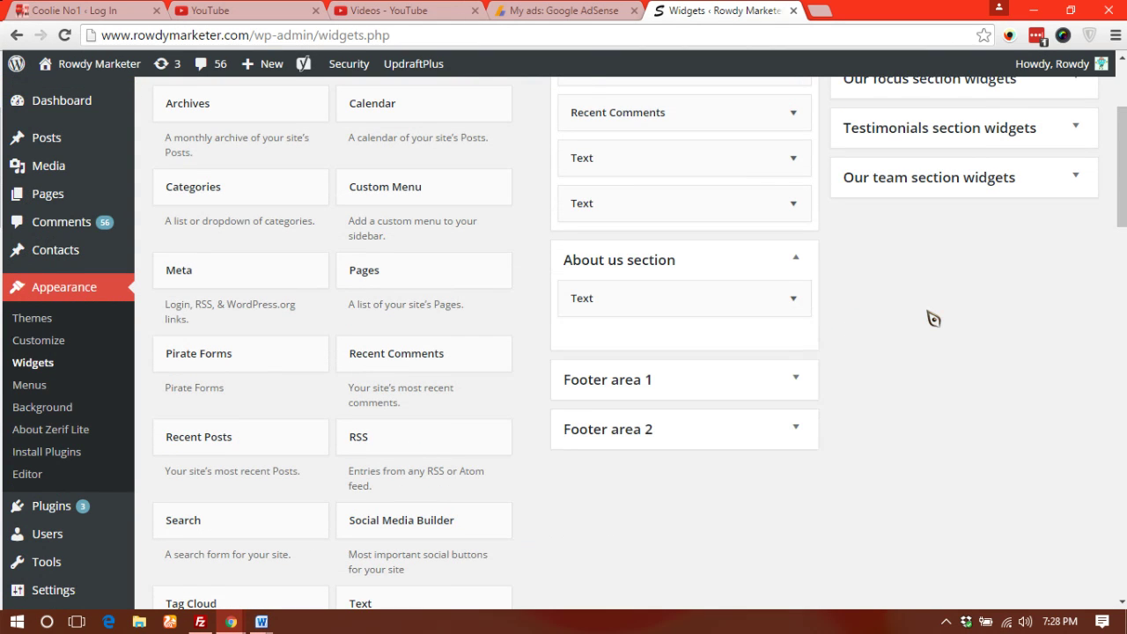
scroll(933, 319, down, 3)
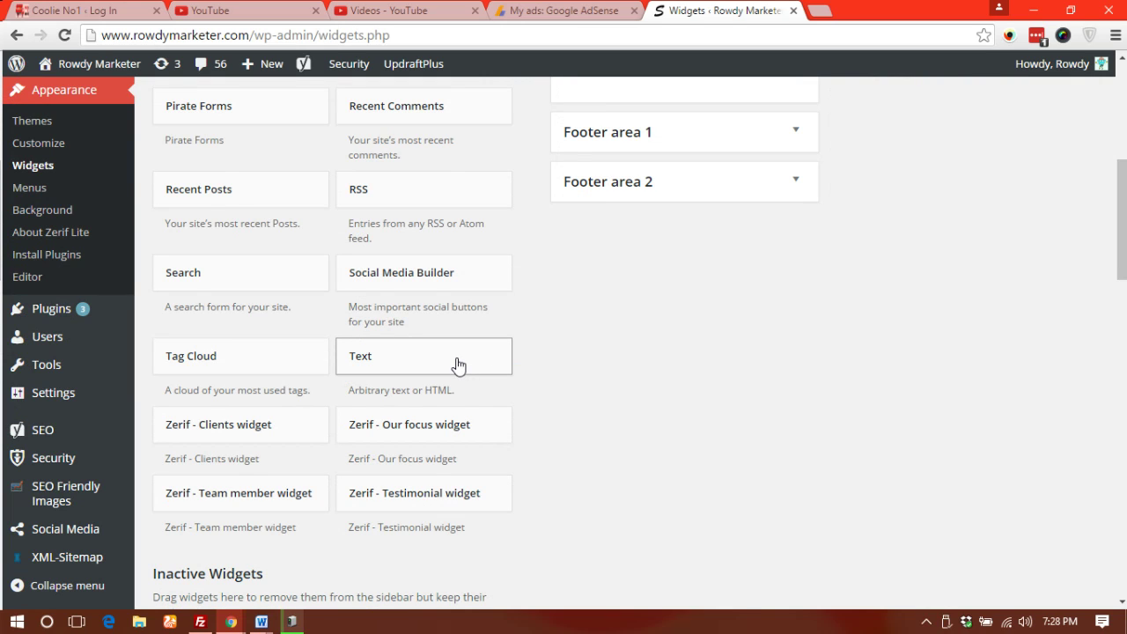
Add a new Text widget to Footer area 1
scroll(845, 348, up, 2)
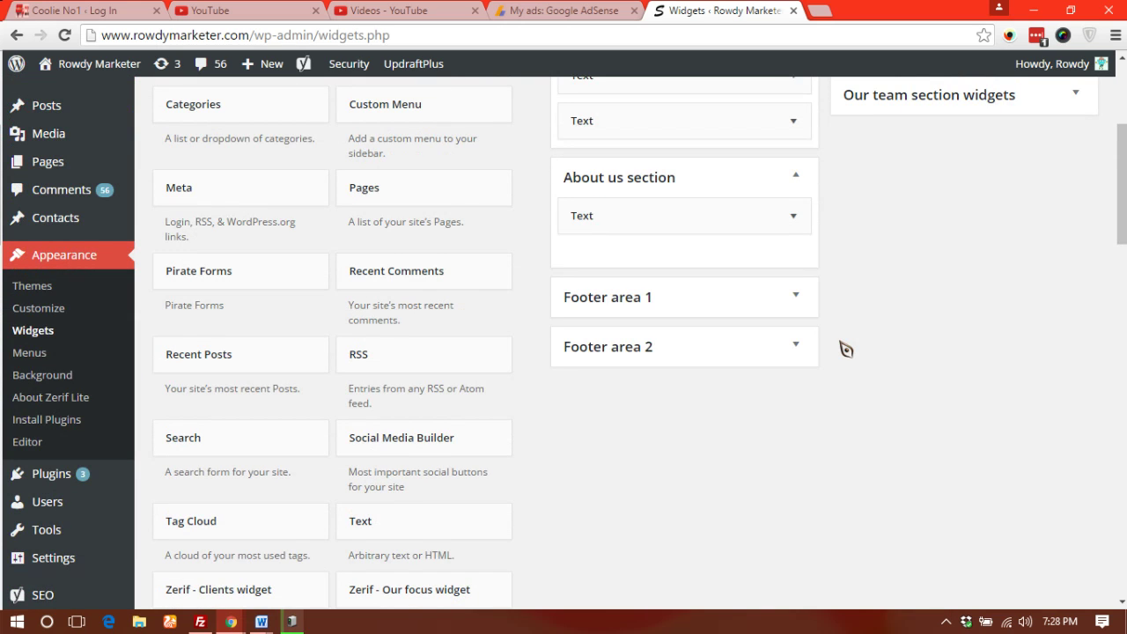
scroll(845, 350, up, 2)
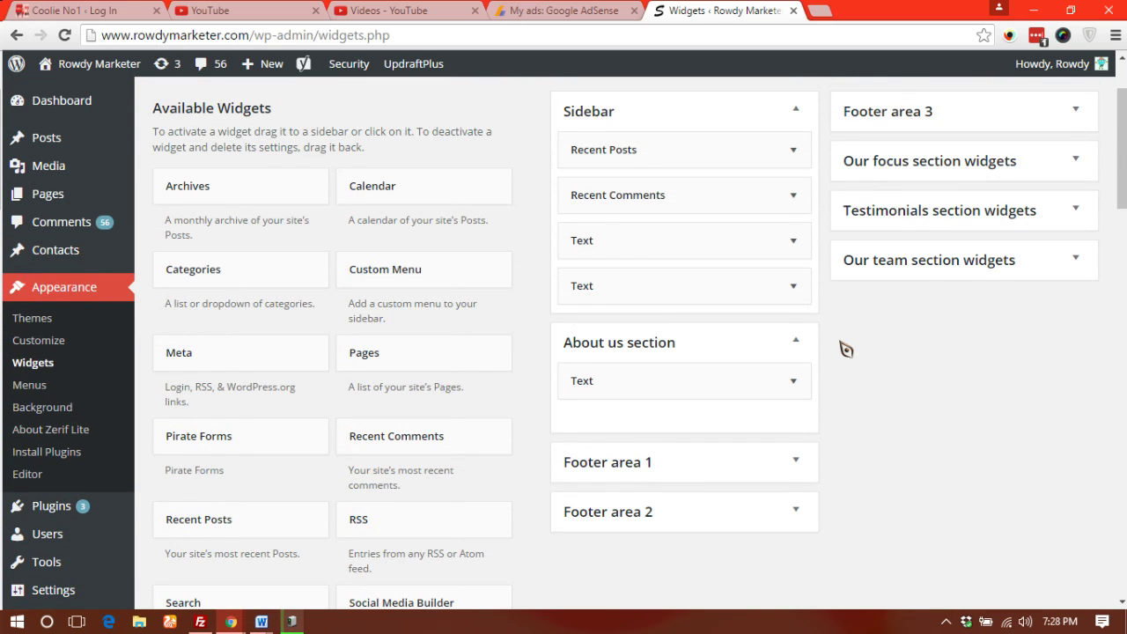
scroll(845, 349, down, 4)
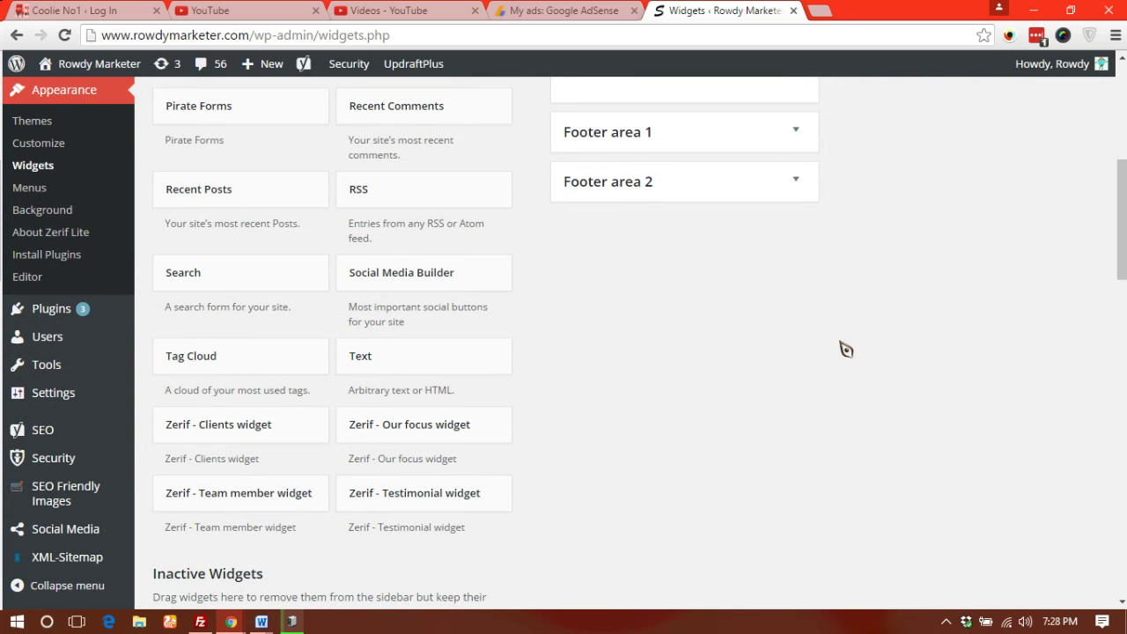
click(407, 360)
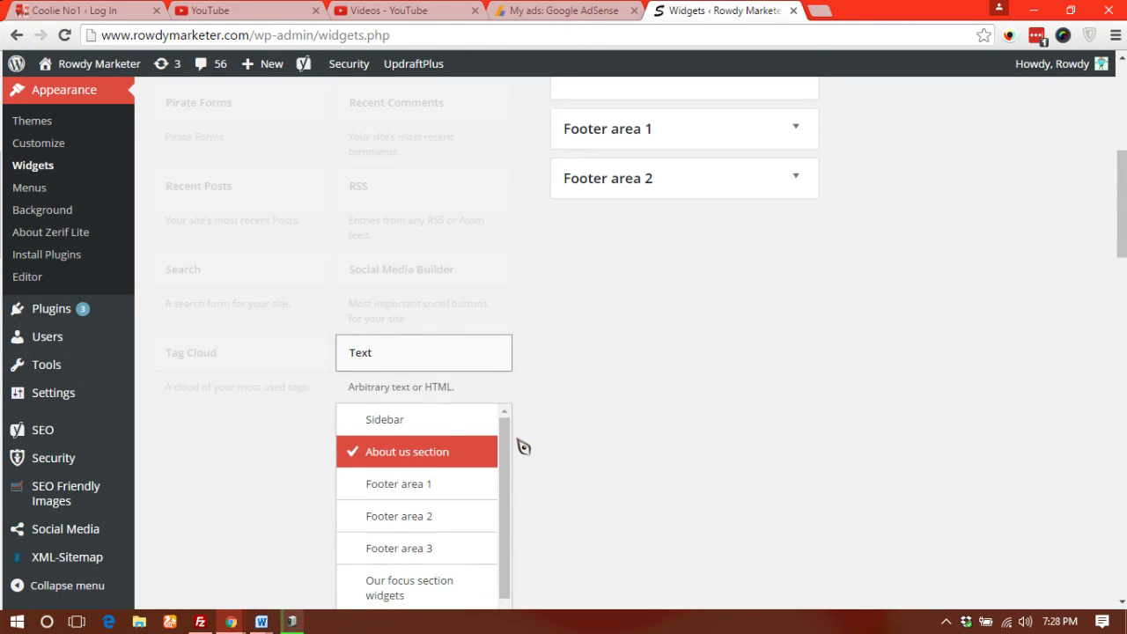
click(416, 249)
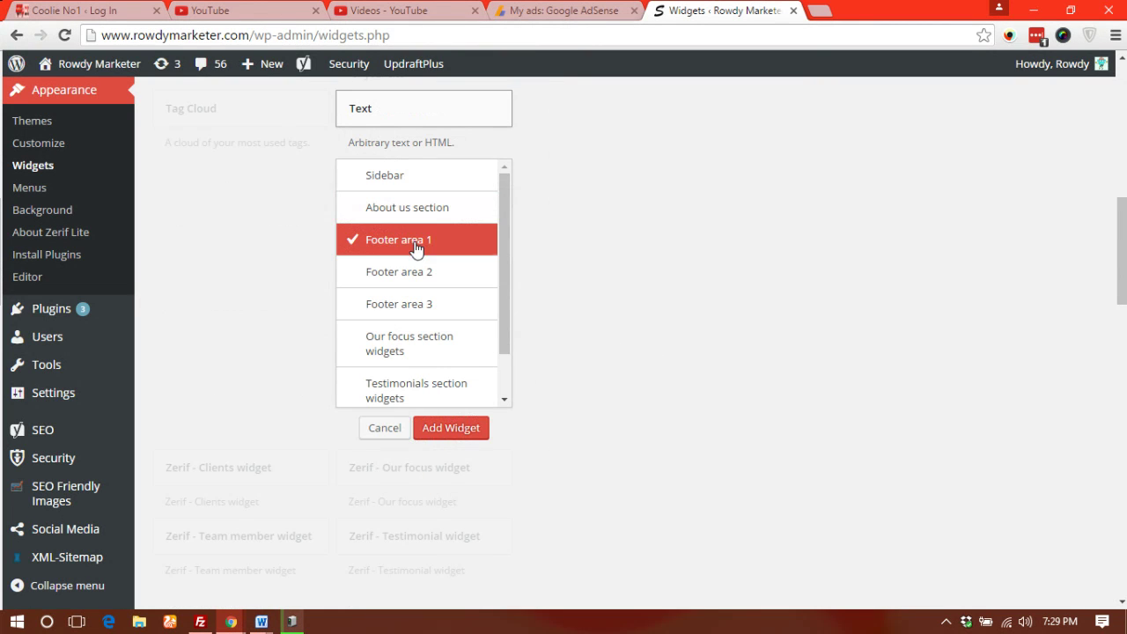
click(444, 428)
Paste the AdSense ad code into the Footer area 1 Text widget, save it, and collapse it
click(636, 365)
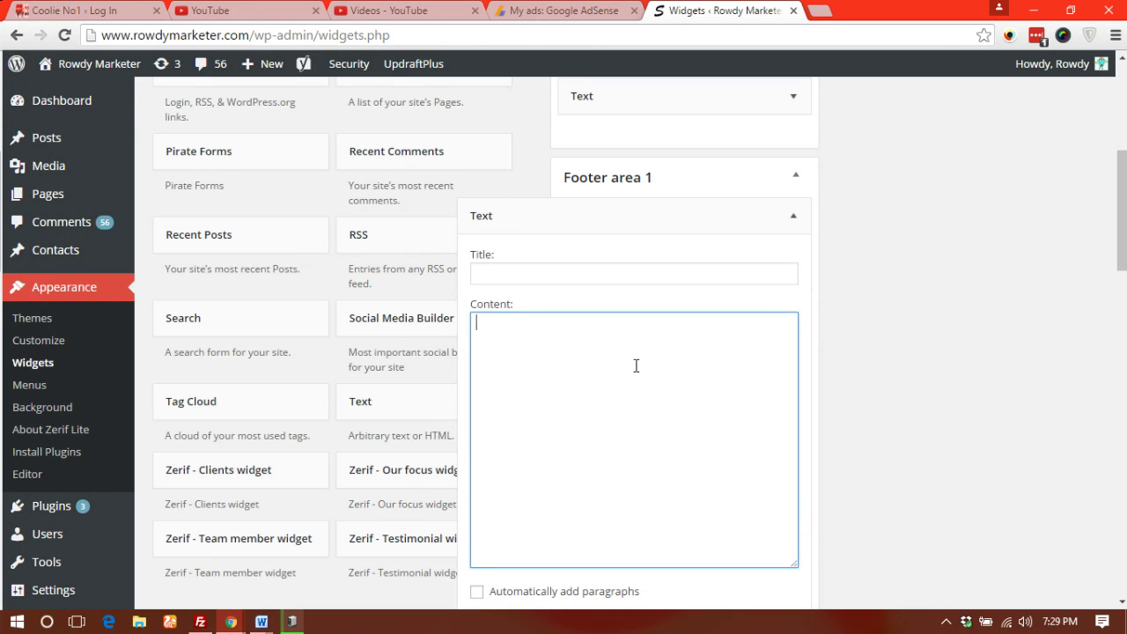
key(ctrl+v)
scroll(880, 419, down, 4)
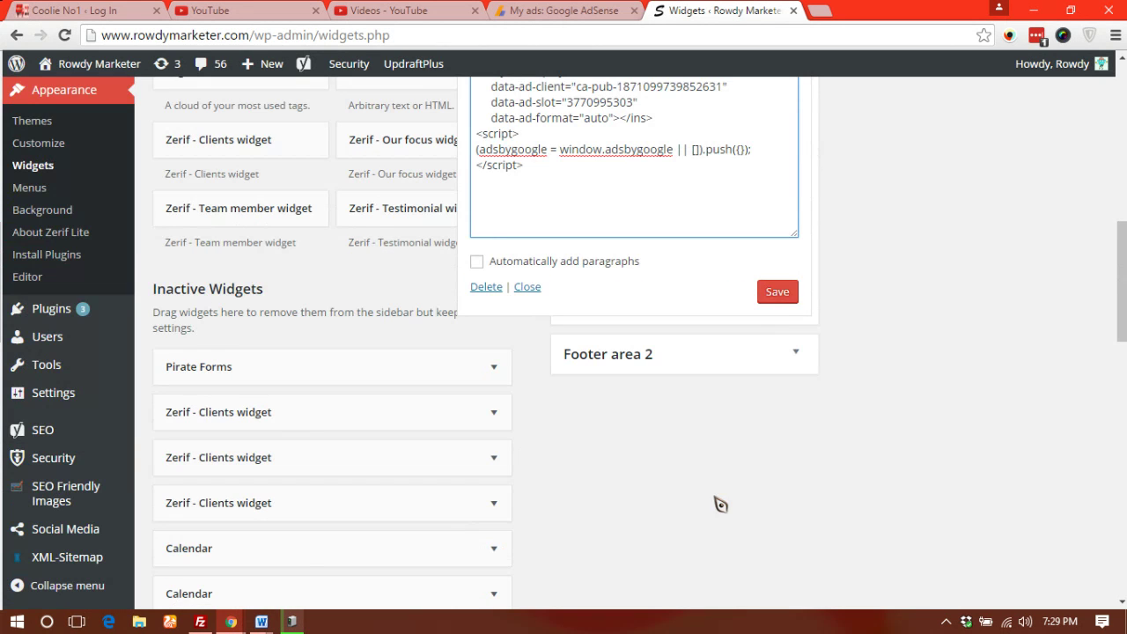
click(777, 291)
scroll(981, 294, up, 4)
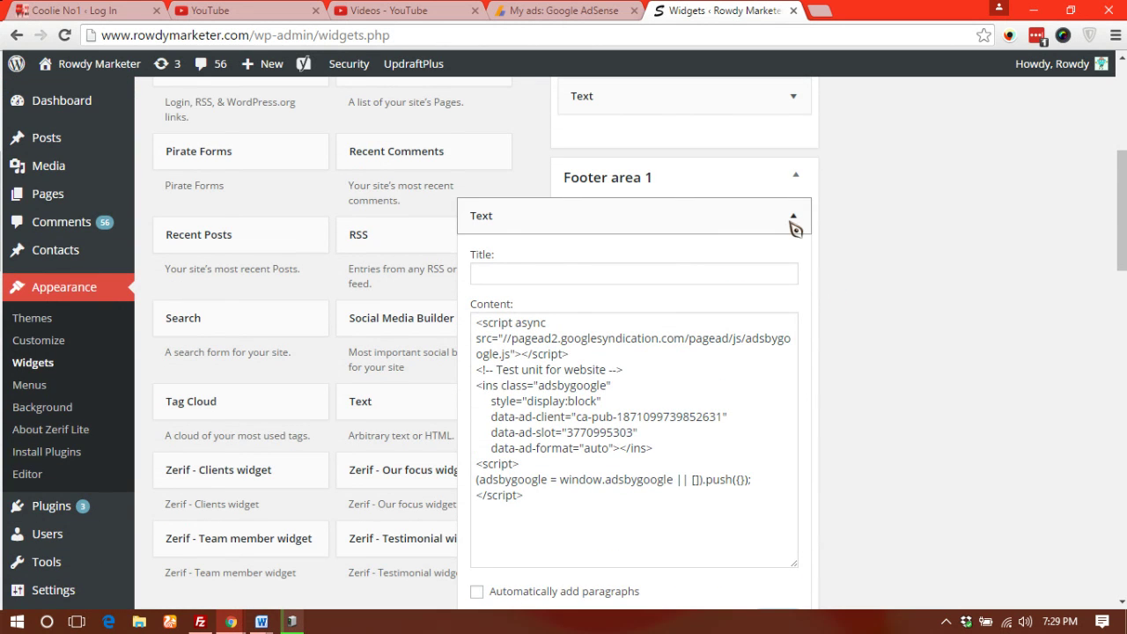
click(793, 222)
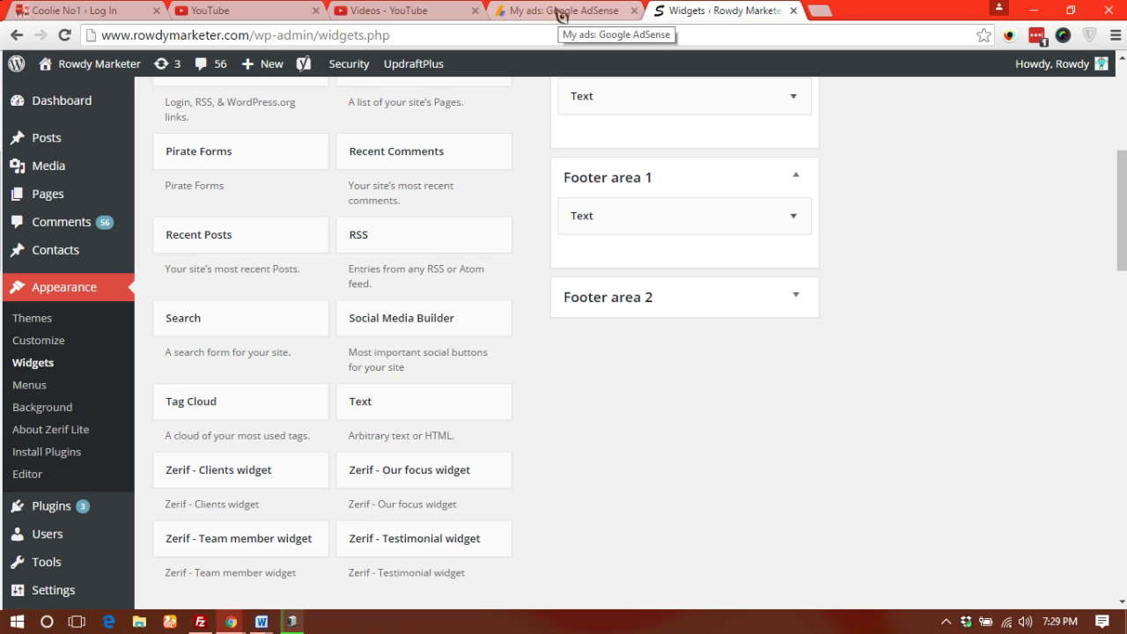
Open the admin bar's Visit Site link in a new tab and switch to the live homepage
mouse_move(80, 66)
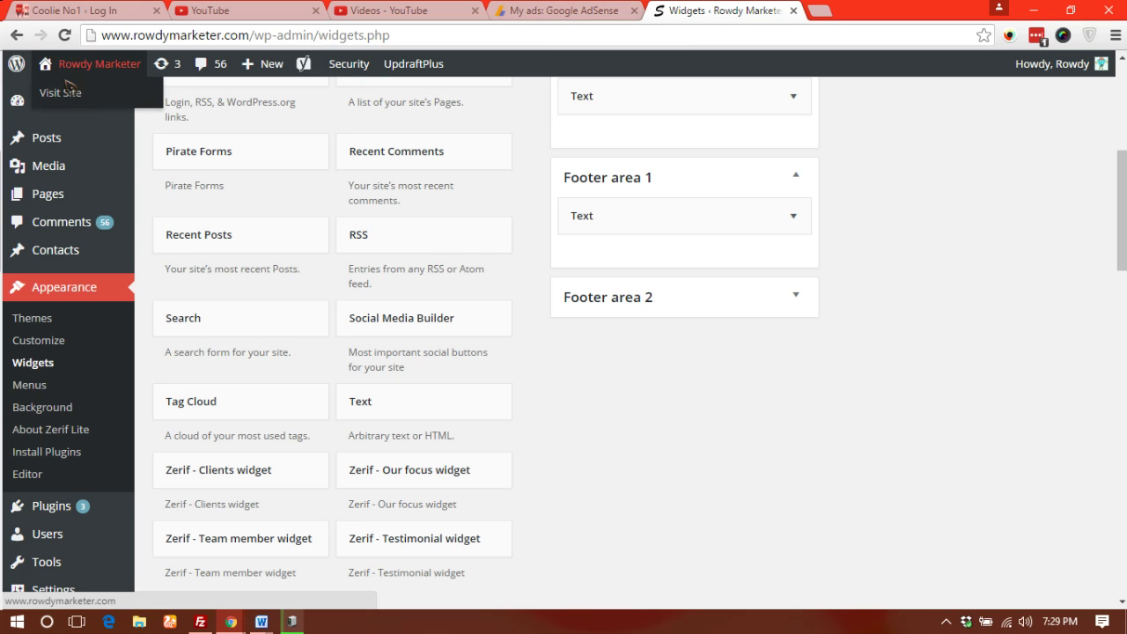
right_click(67, 88)
click(118, 104)
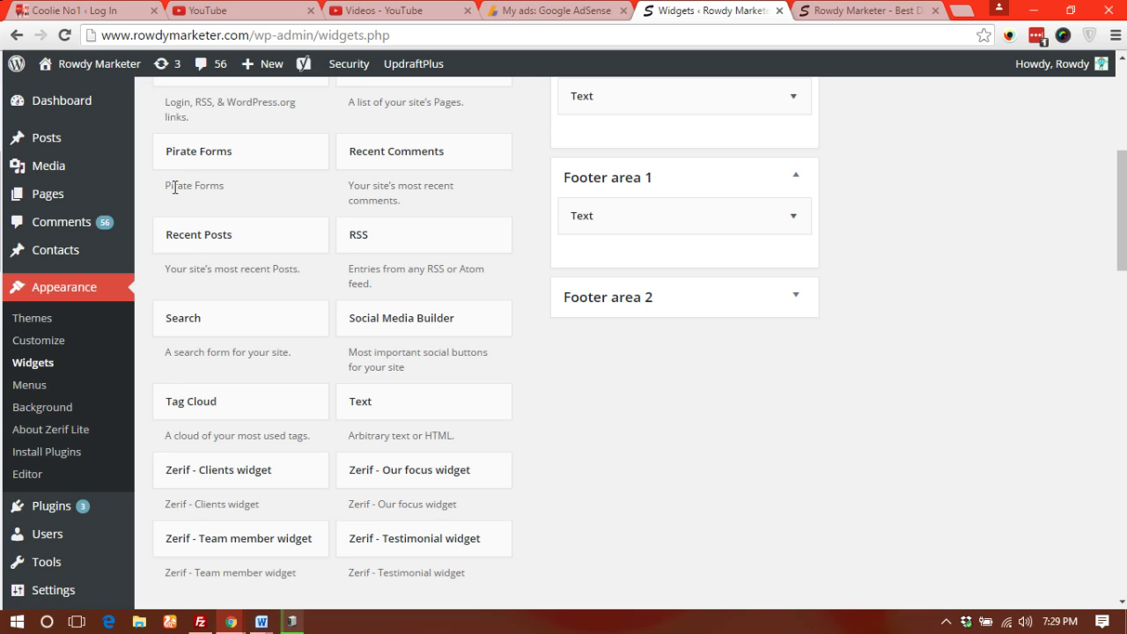
mouse_move(353, 69)
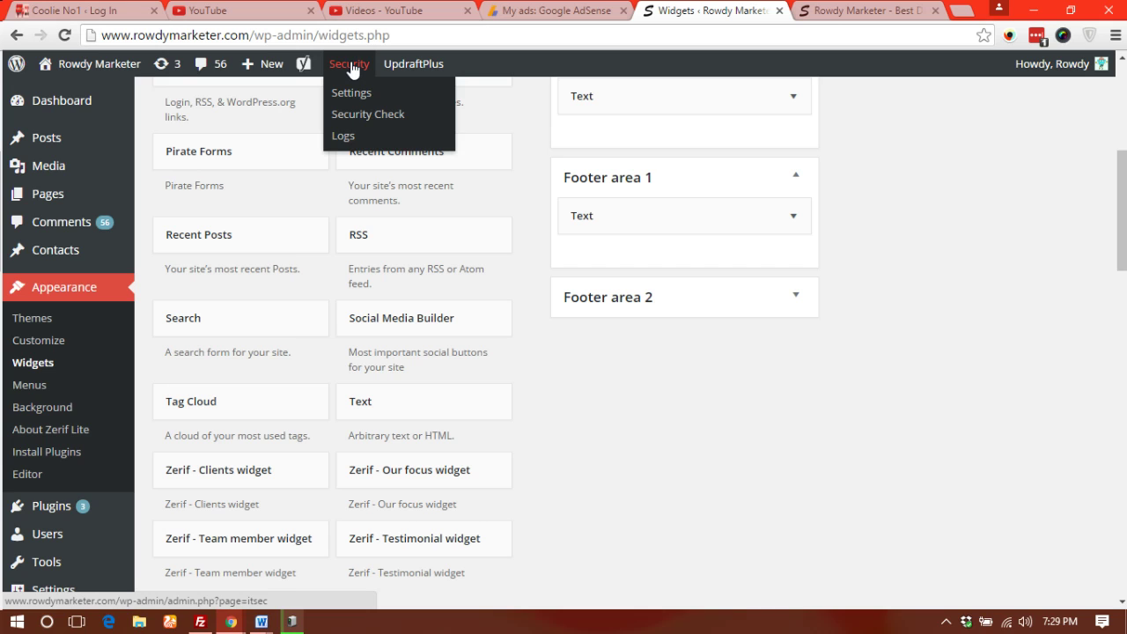
click(350, 66)
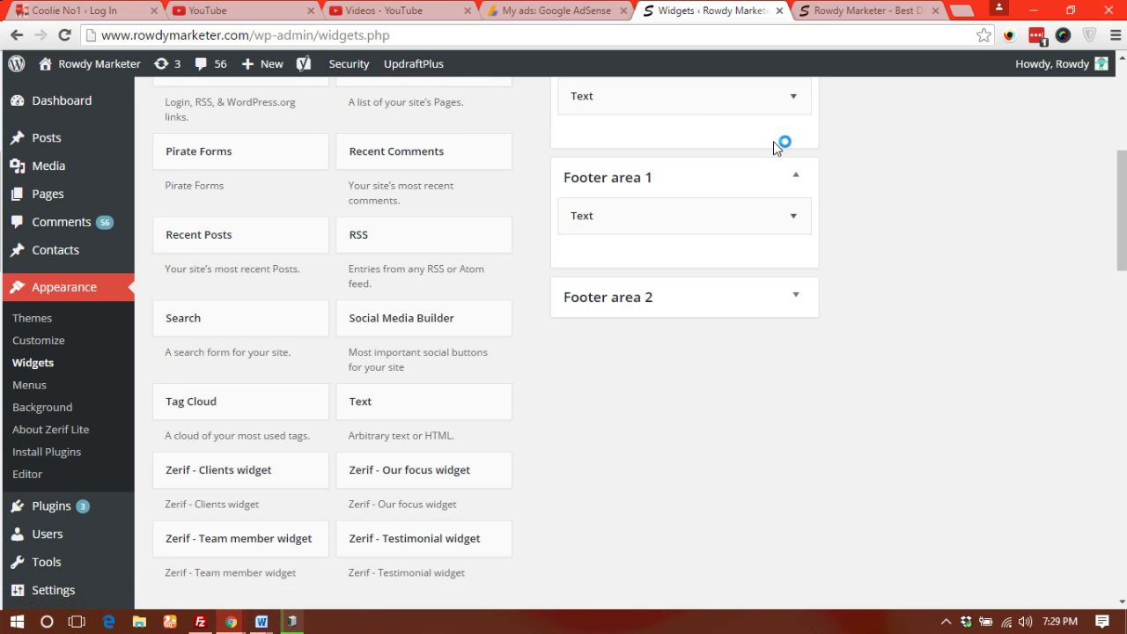
click(855, 11)
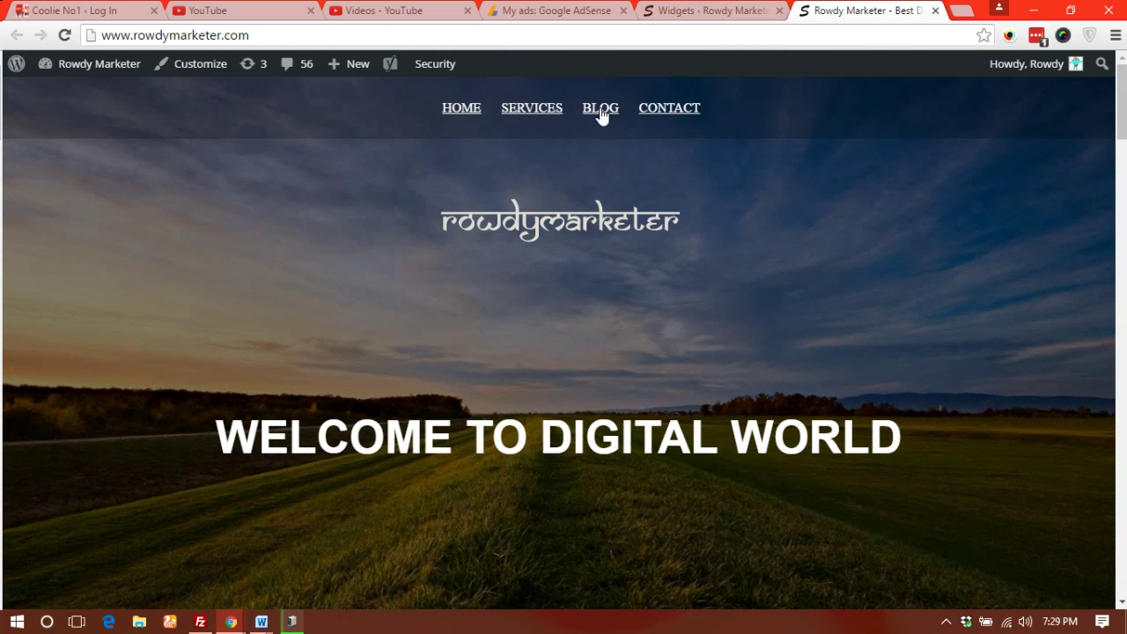
click(600, 109)
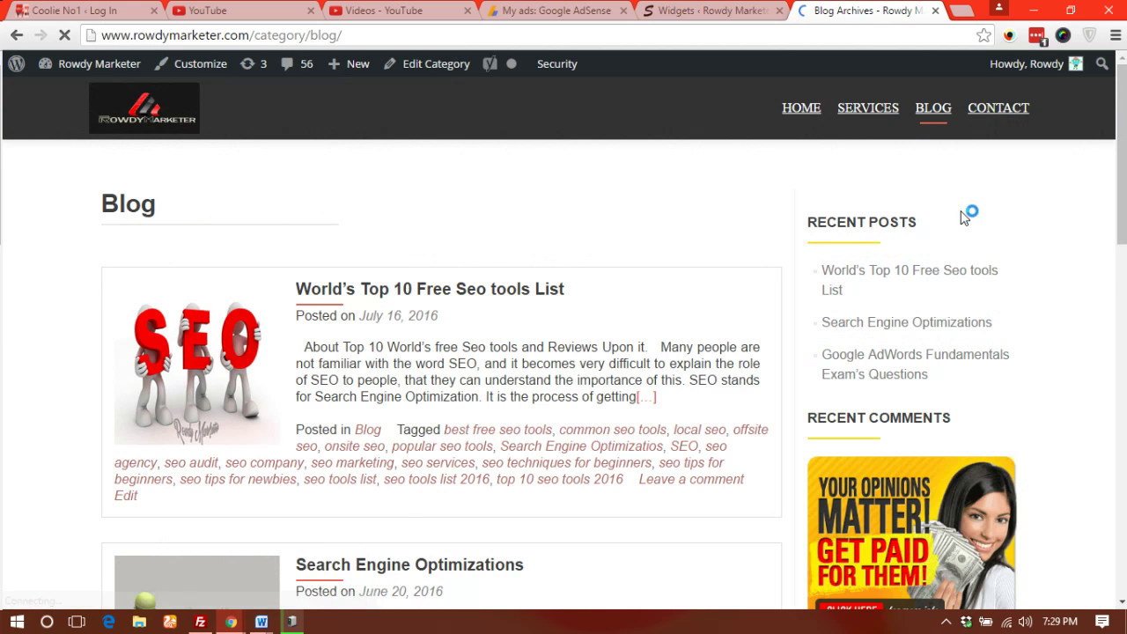
scroll(964, 220, down, 5)
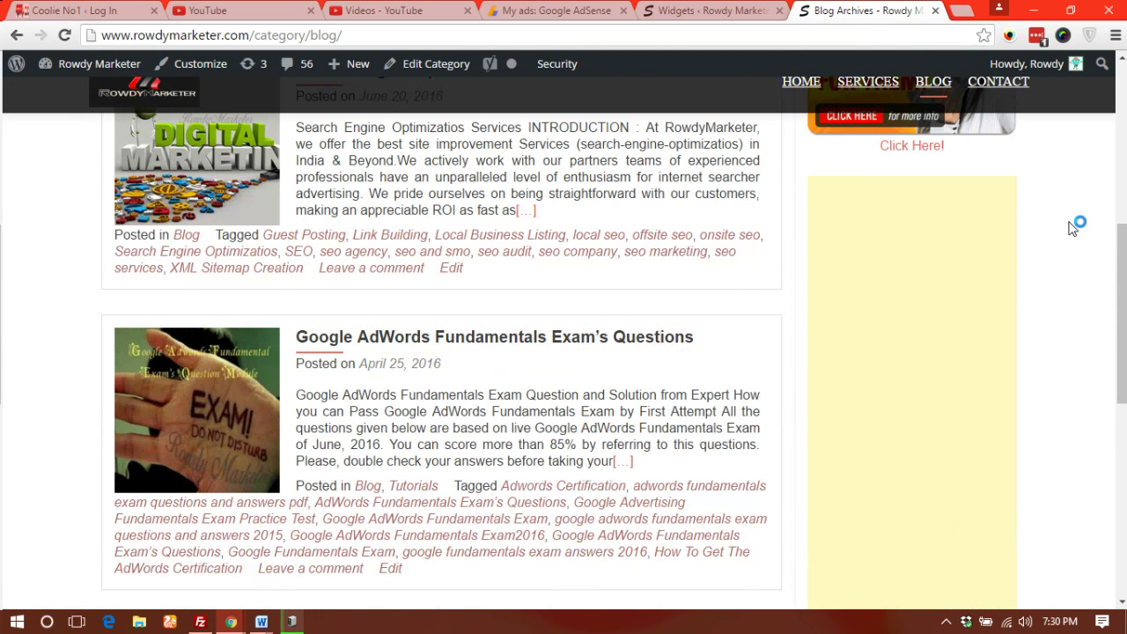
scroll(1072, 228, up, 1)
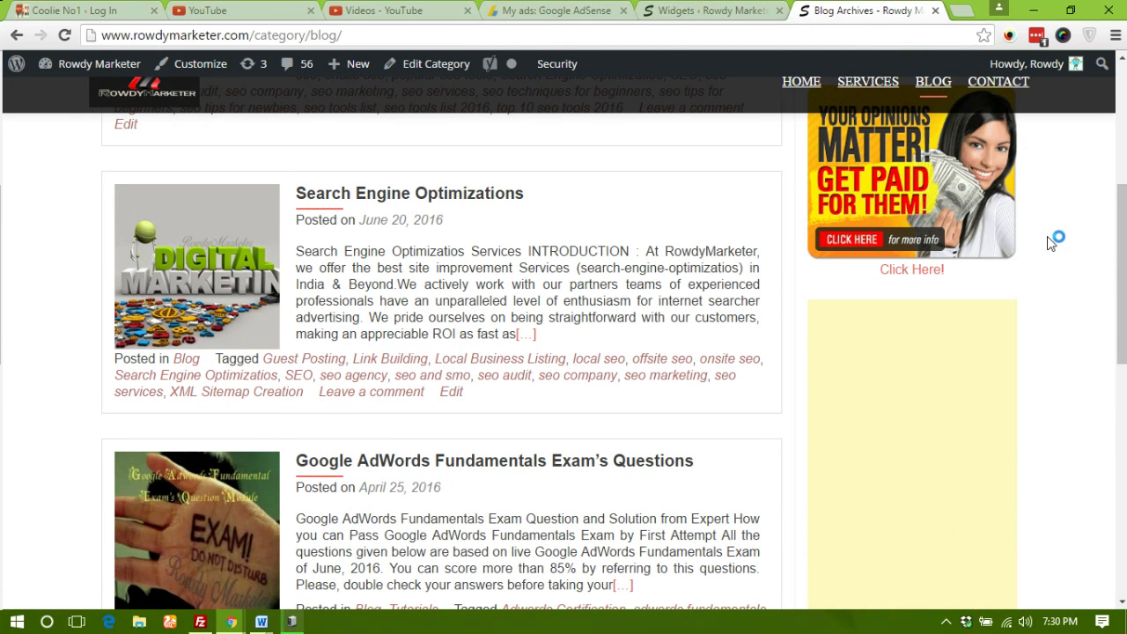
scroll(1048, 243, down, 5)
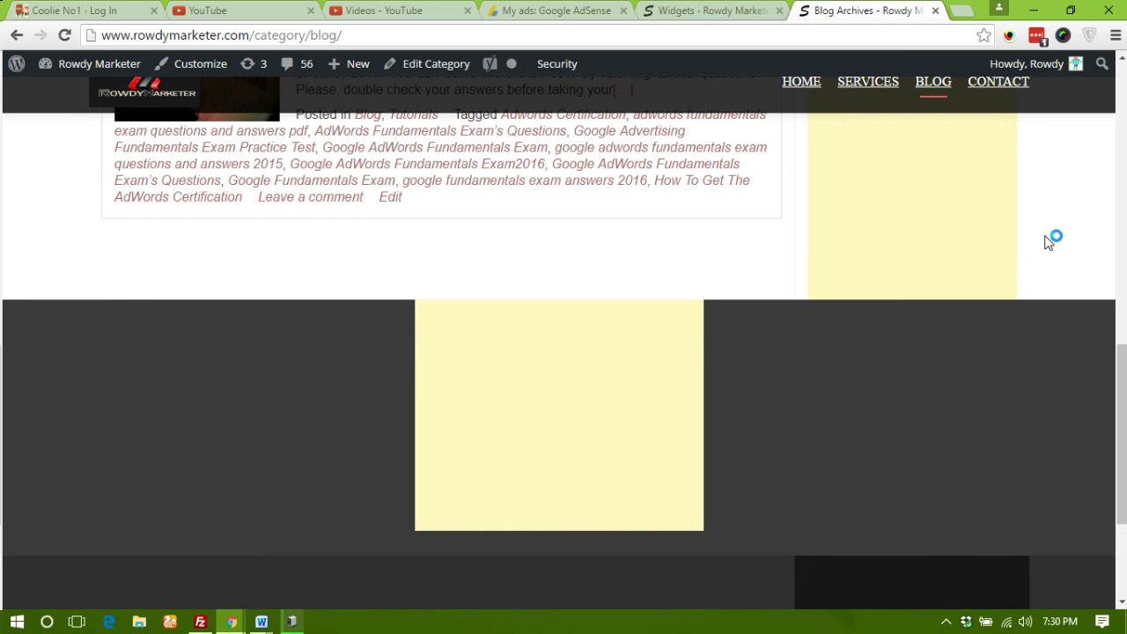
scroll(1048, 243, down, 3)
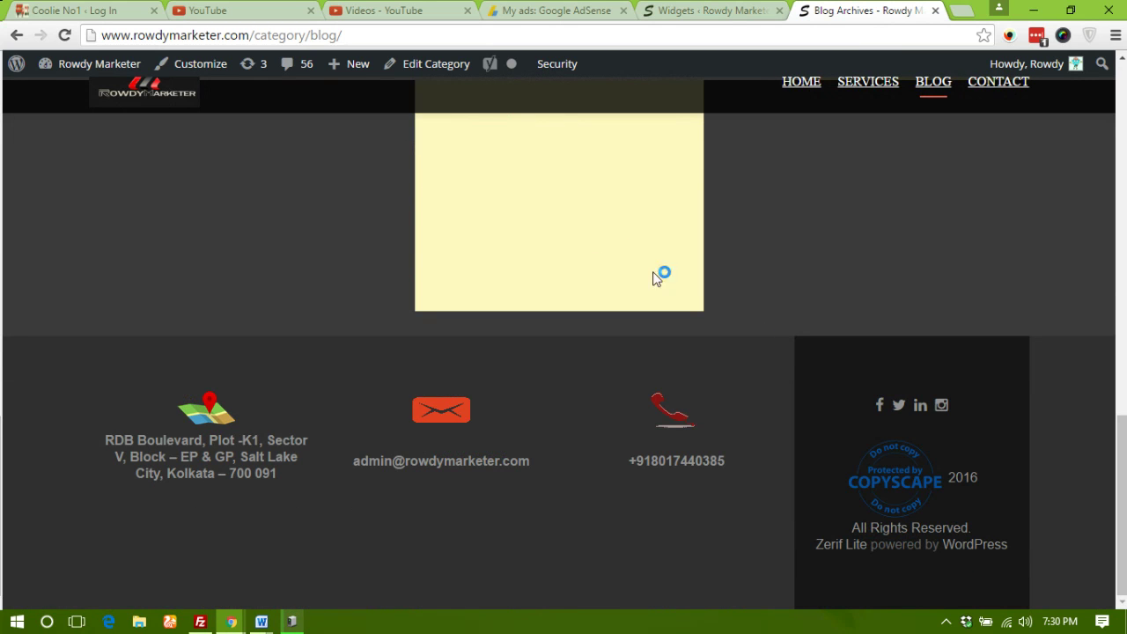
scroll(1051, 241, up, 3)
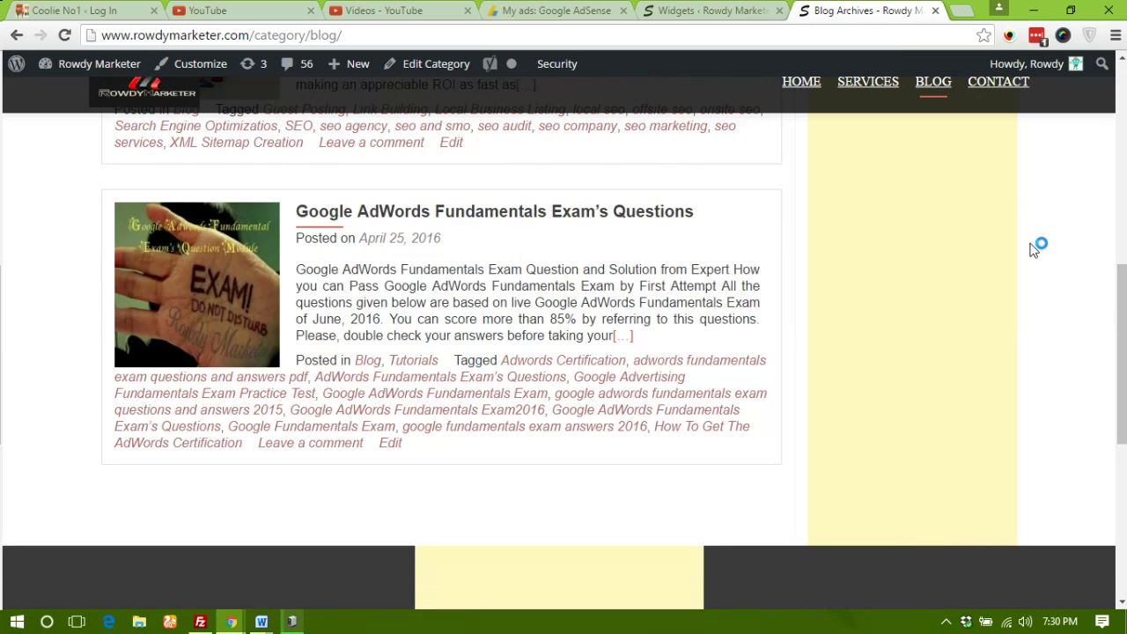
scroll(1093, 254, up, 4)
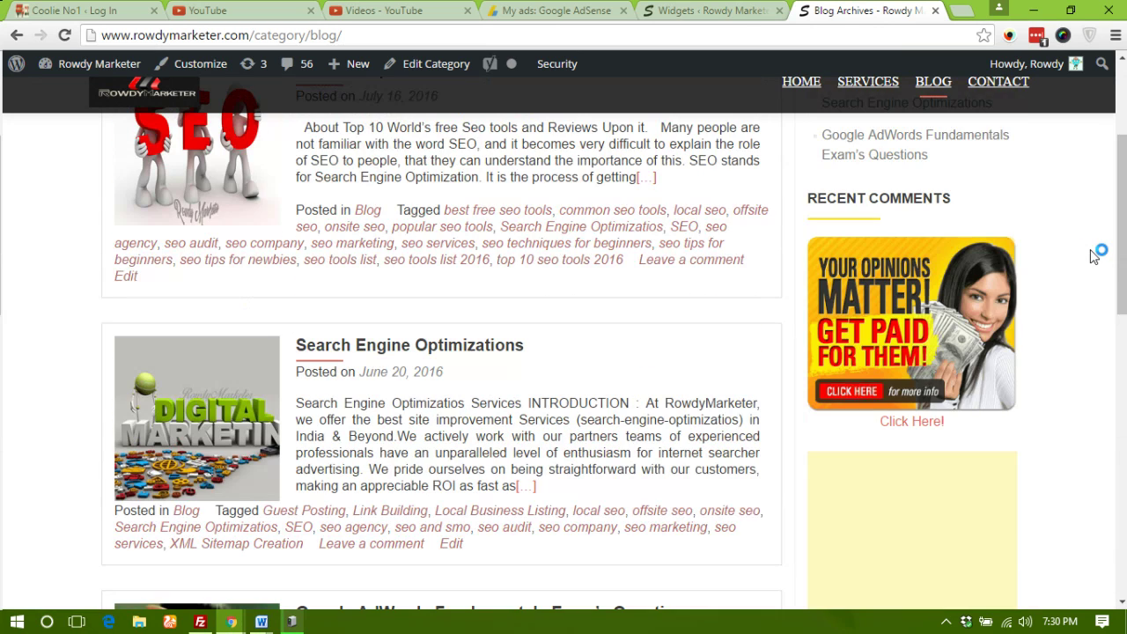
scroll(1092, 253, down, 3)
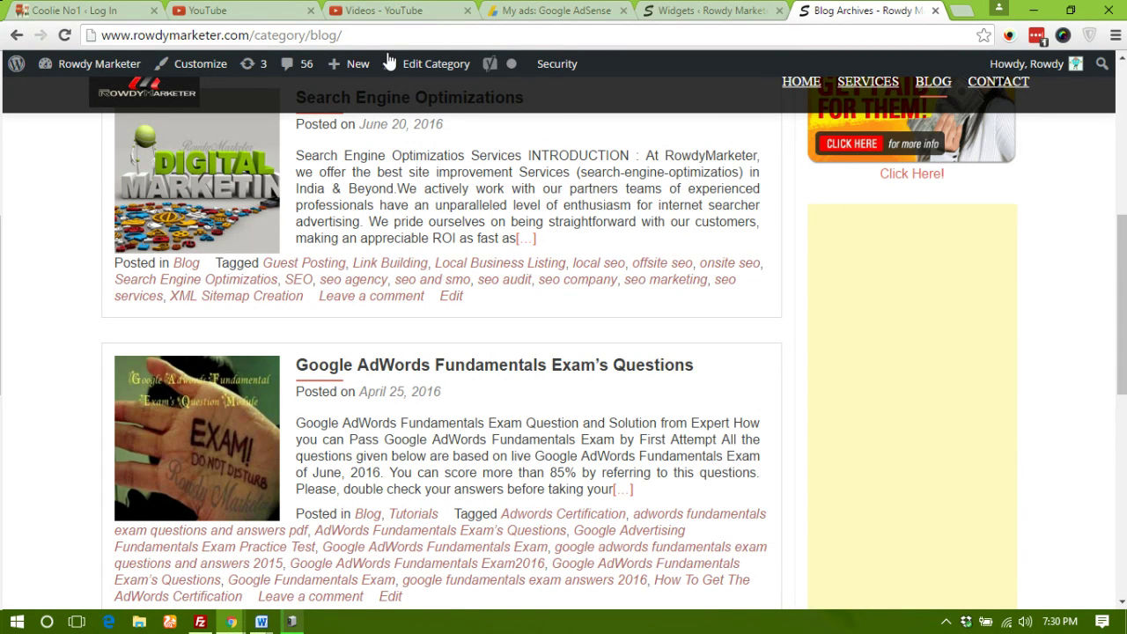
Delete the Sidebar Text widget holding the ClickBank survey code, then return to the Blog Archives tab
click(731, 10)
scroll(867, 218, up, 4)
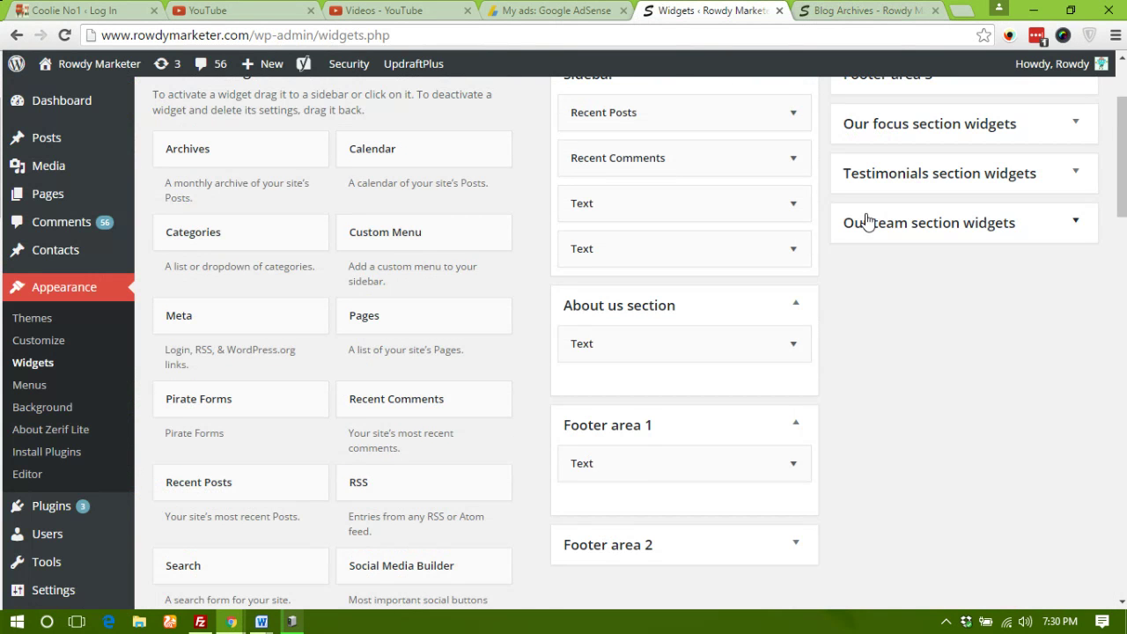
click(793, 203)
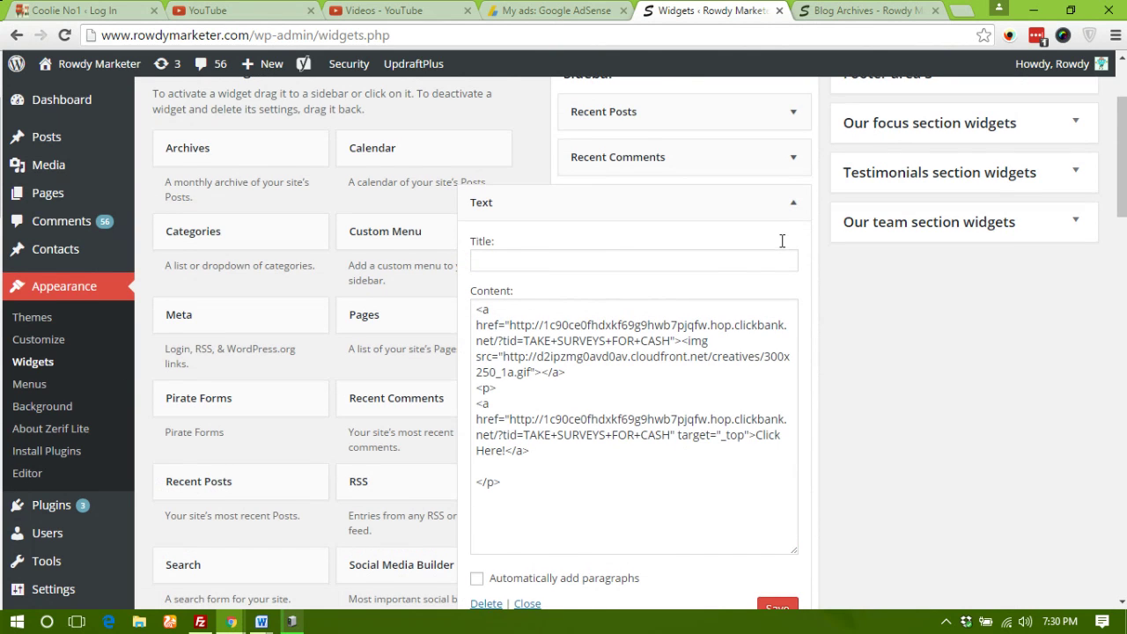
scroll(747, 447, down, 1)
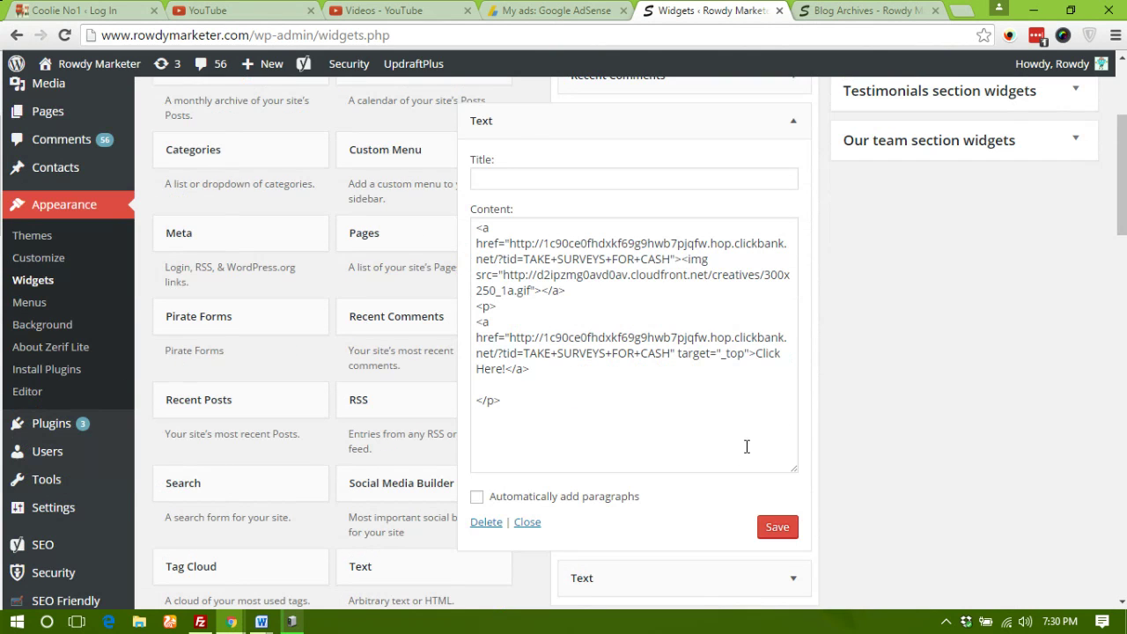
click(489, 526)
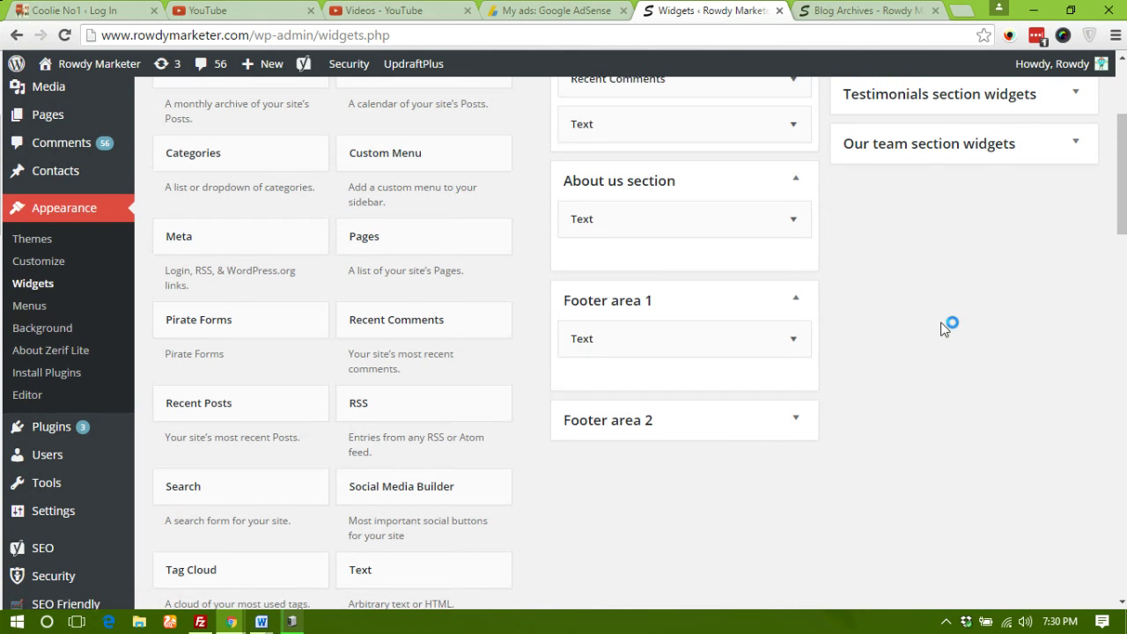
scroll(944, 328, up, 2)
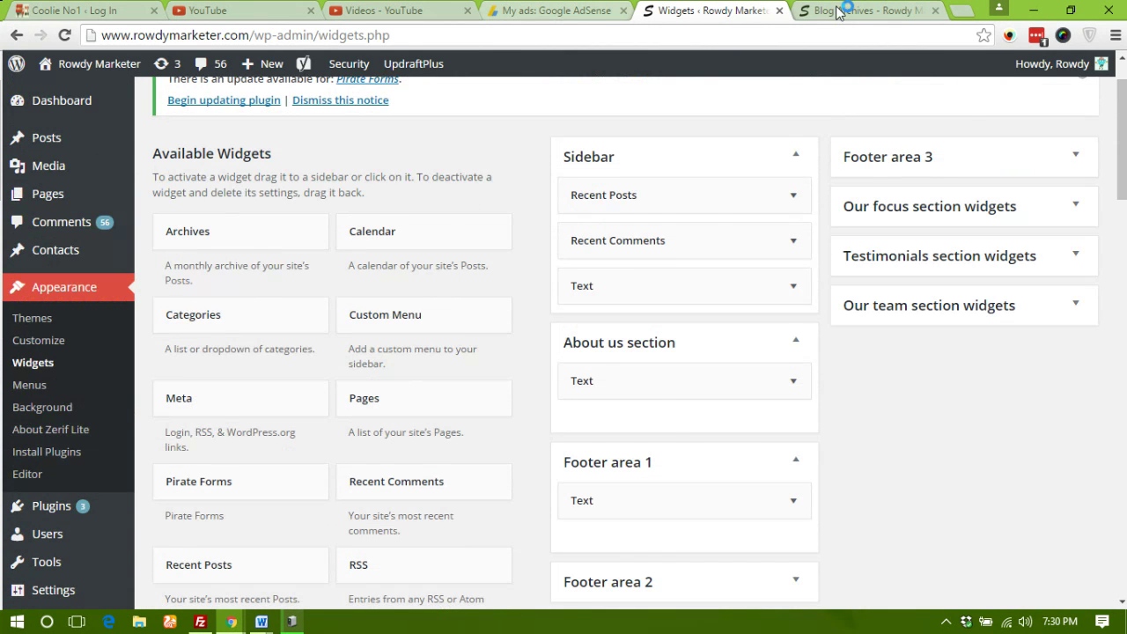
key(ctrl+Tab)
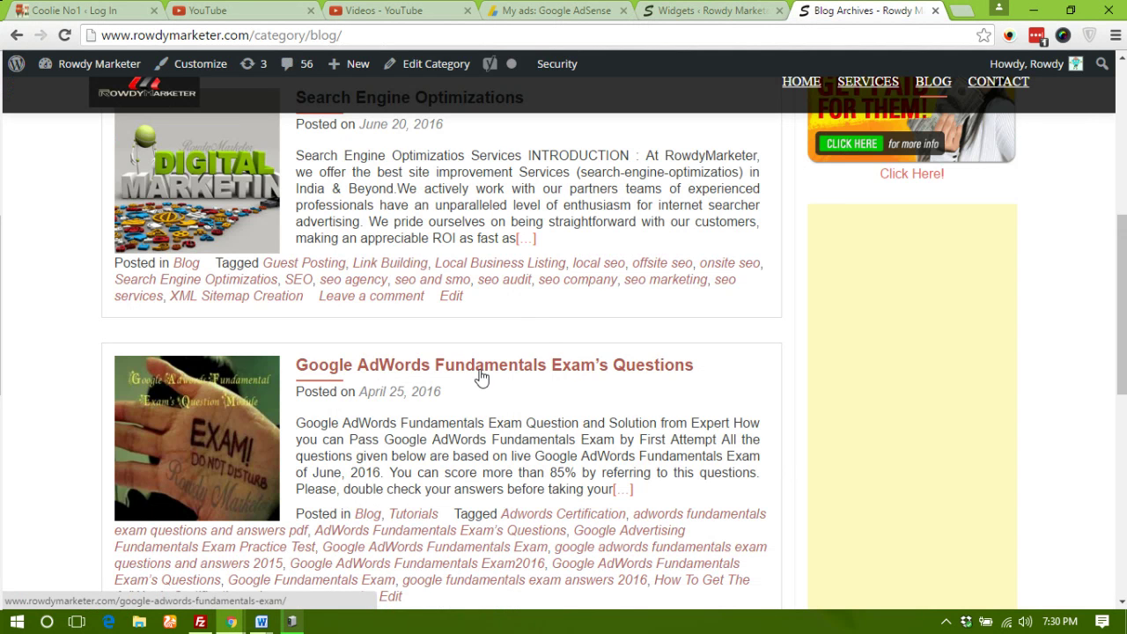
Read through the Google AdWords Fundamentals Exam's Questions post, then return to the Rowdy Marketer home page
click(532, 367)
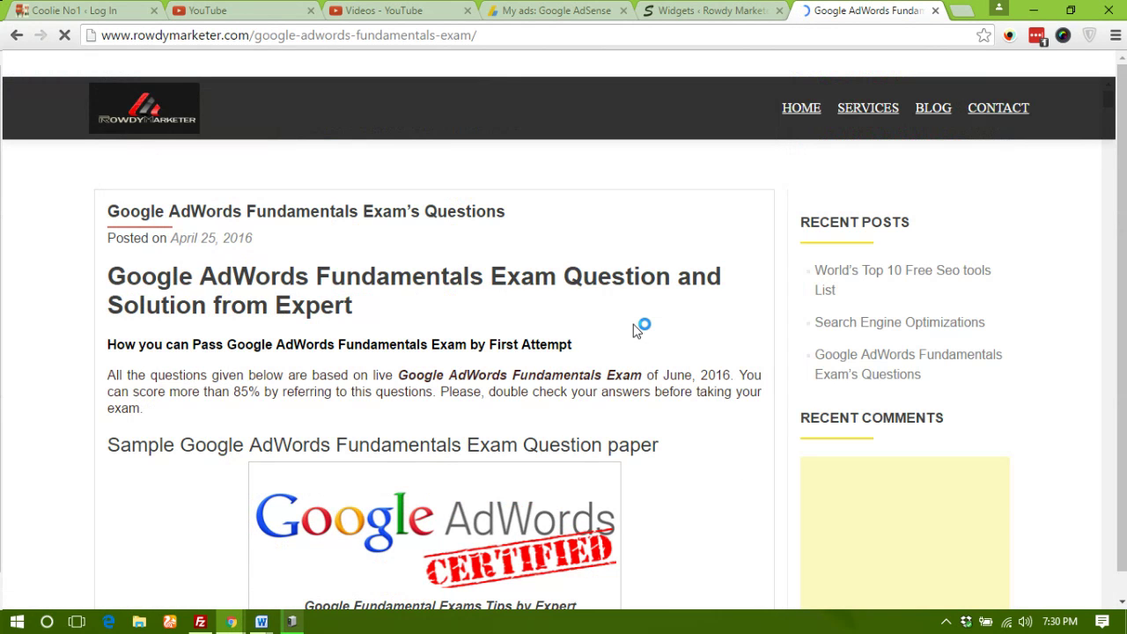
scroll(637, 331, down, 1)
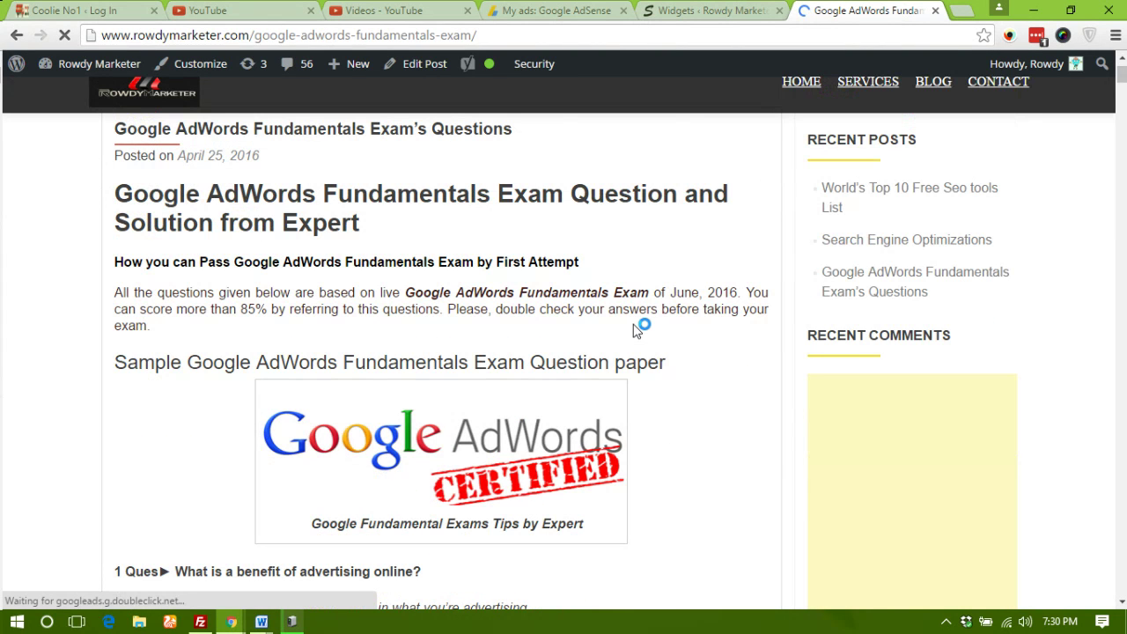
scroll(637, 331, down, 9)
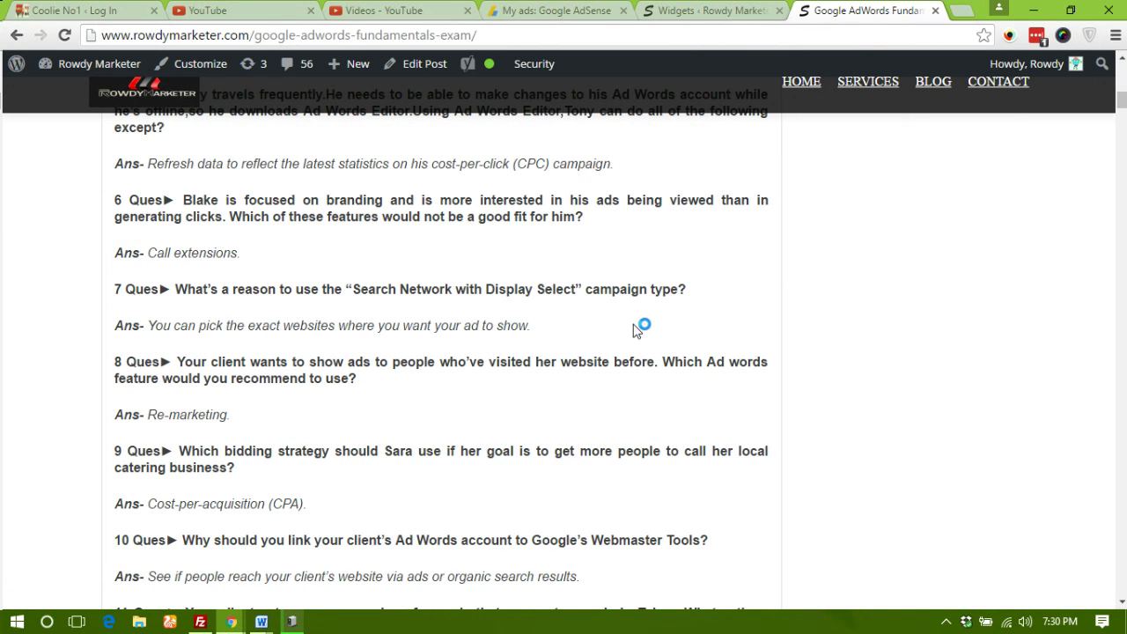
scroll(636, 330, up, 10)
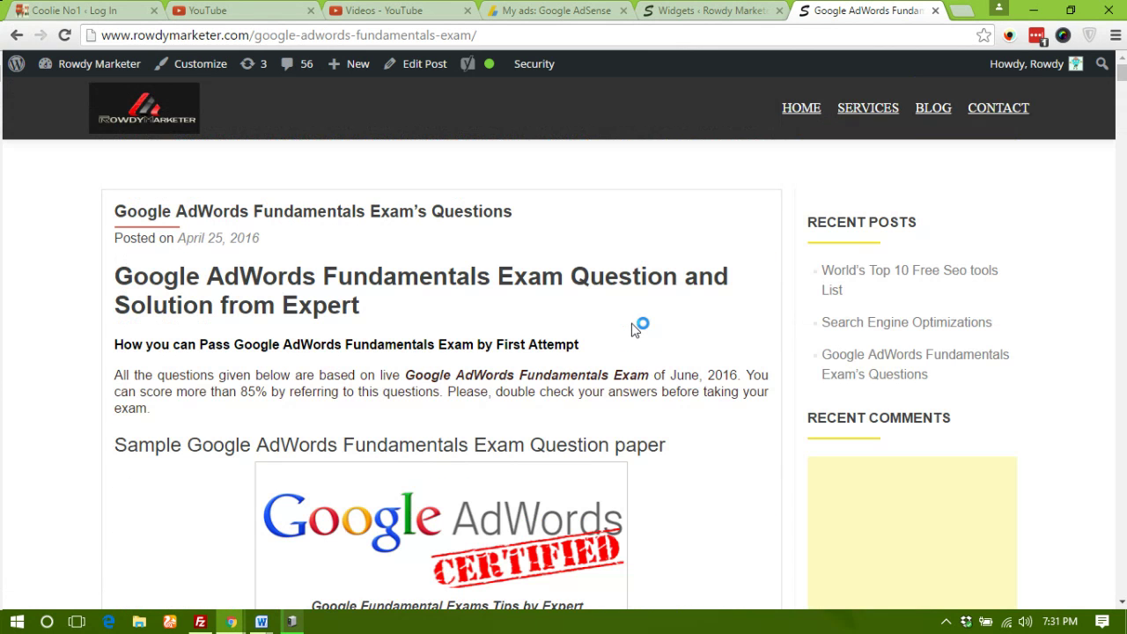
scroll(634, 327, down, 10)
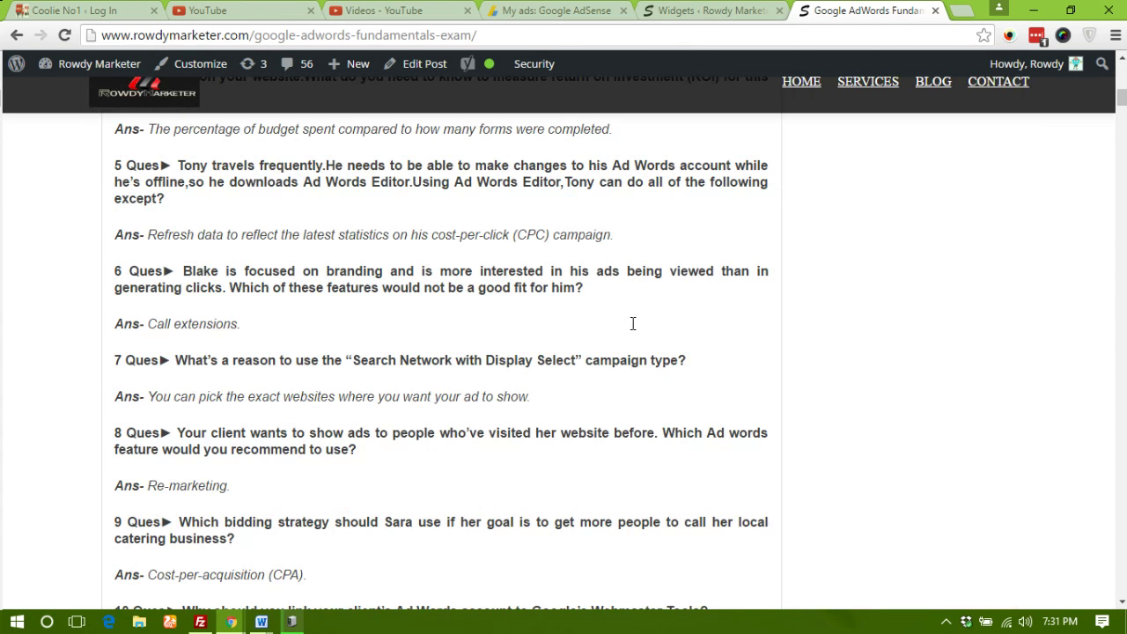
scroll(632, 322, down, 15)
scroll(631, 320, down, 15)
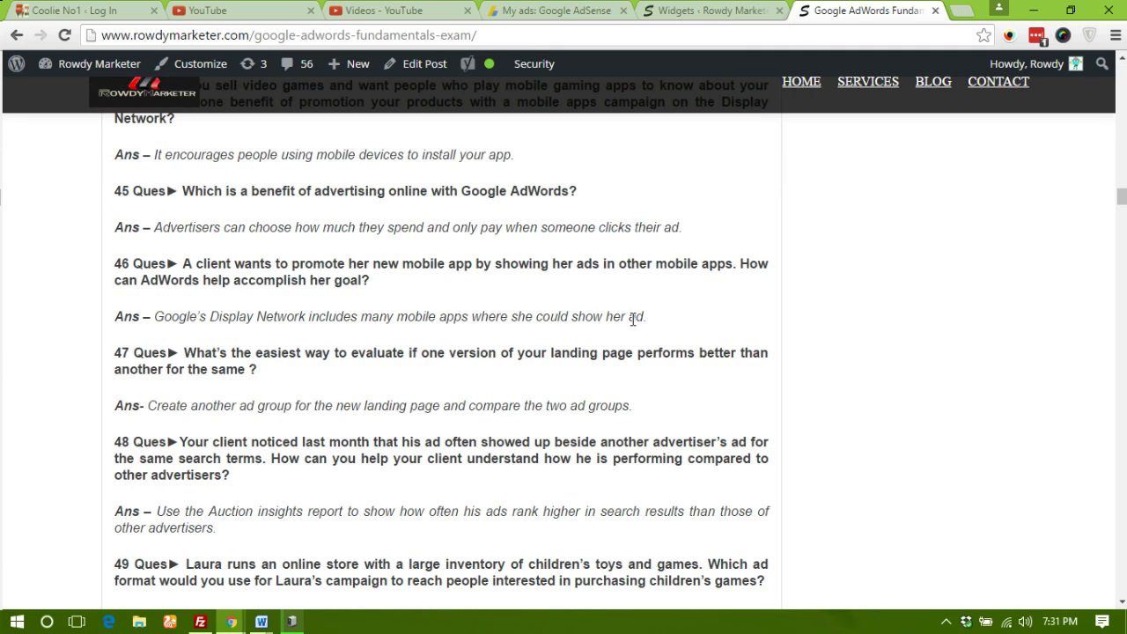
click(803, 80)
scroll(1113, 185, down, 8)
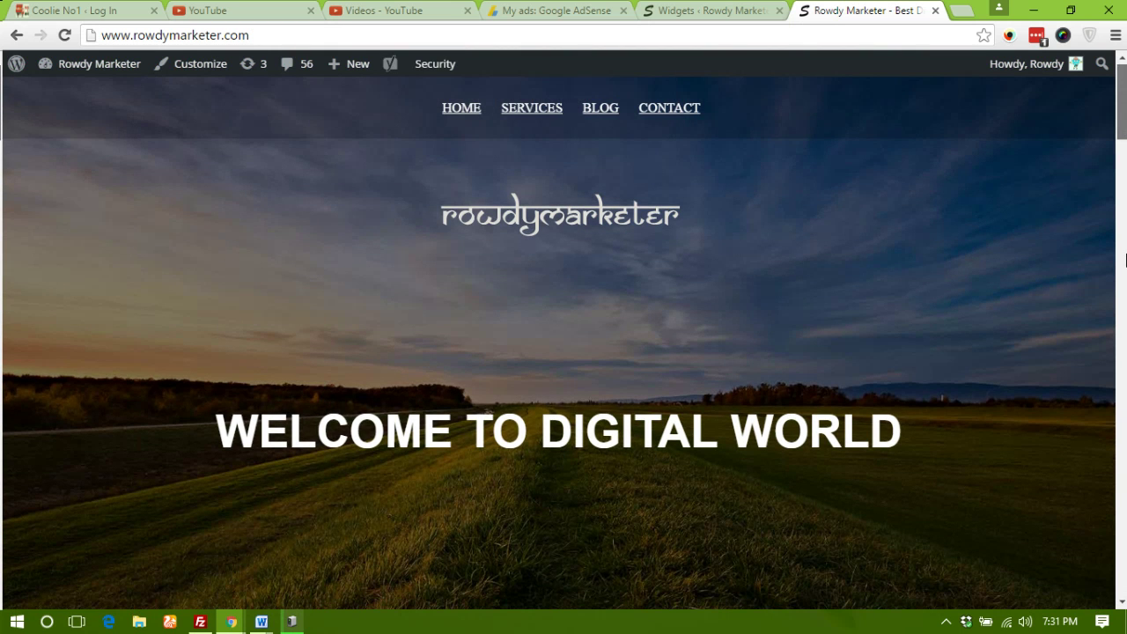
click(1125, 259)
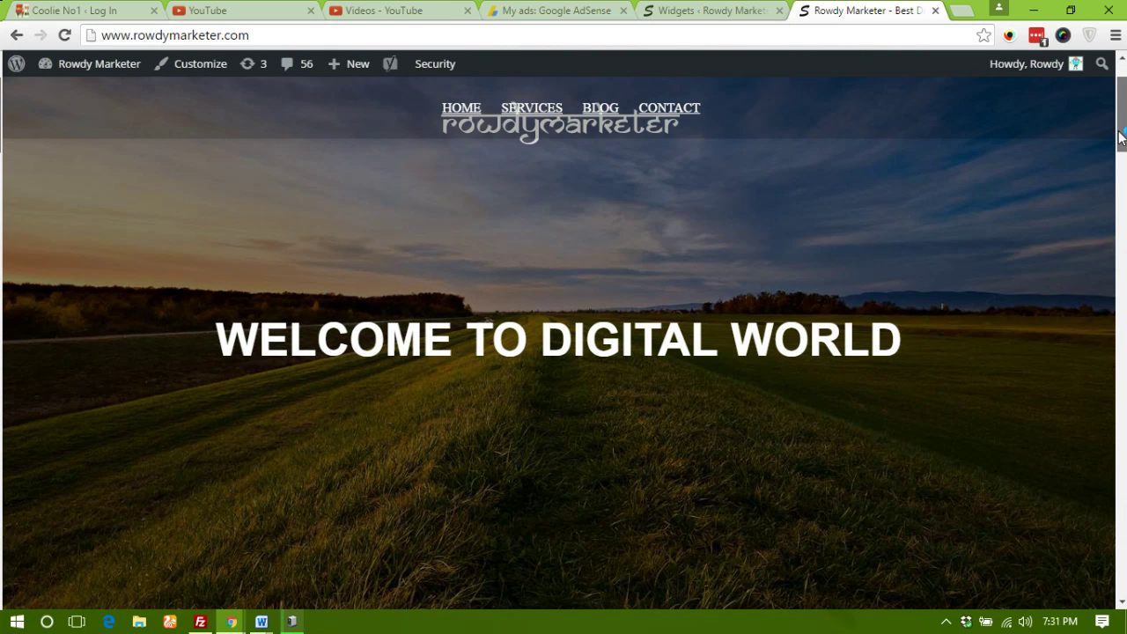
click(1122, 359)
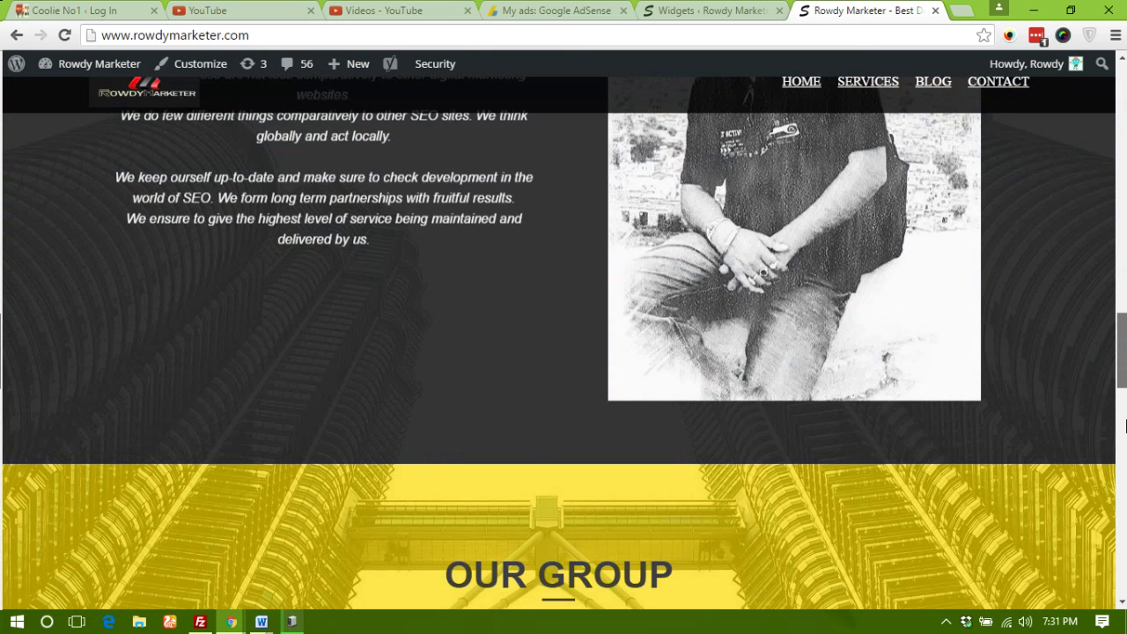
drag(1125, 426, 1125, 574)
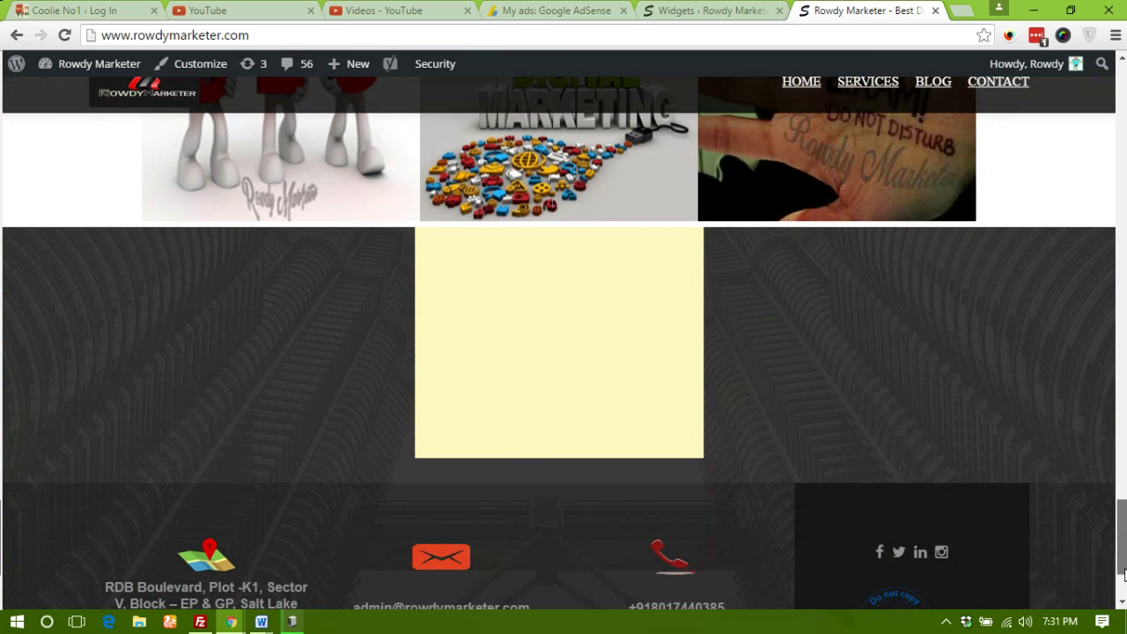
click(1125, 257)
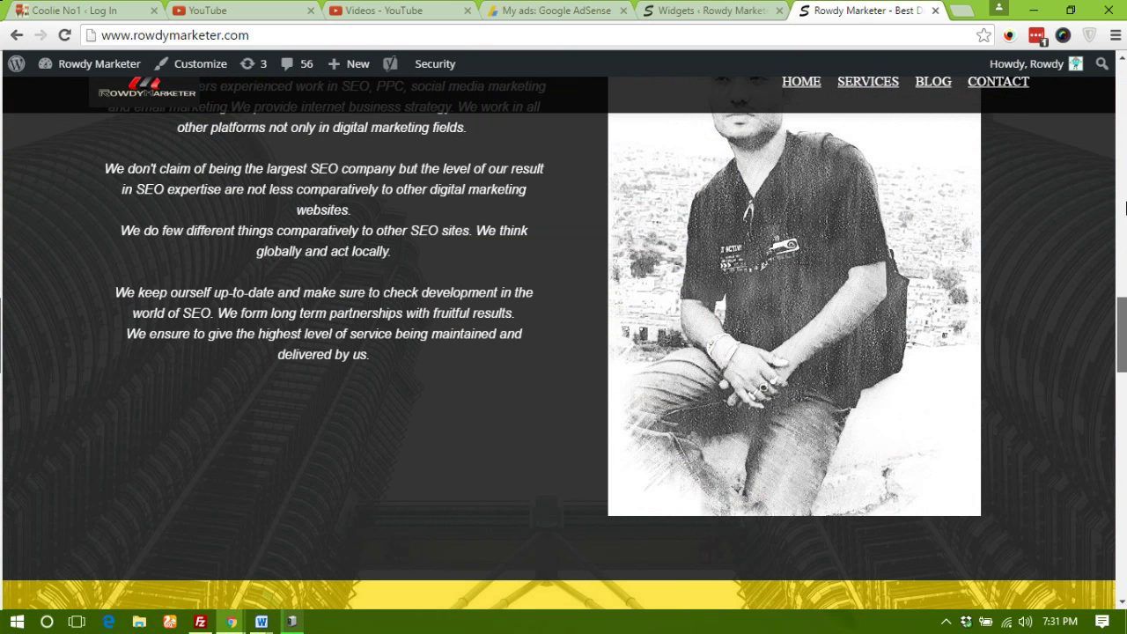
click(1125, 205)
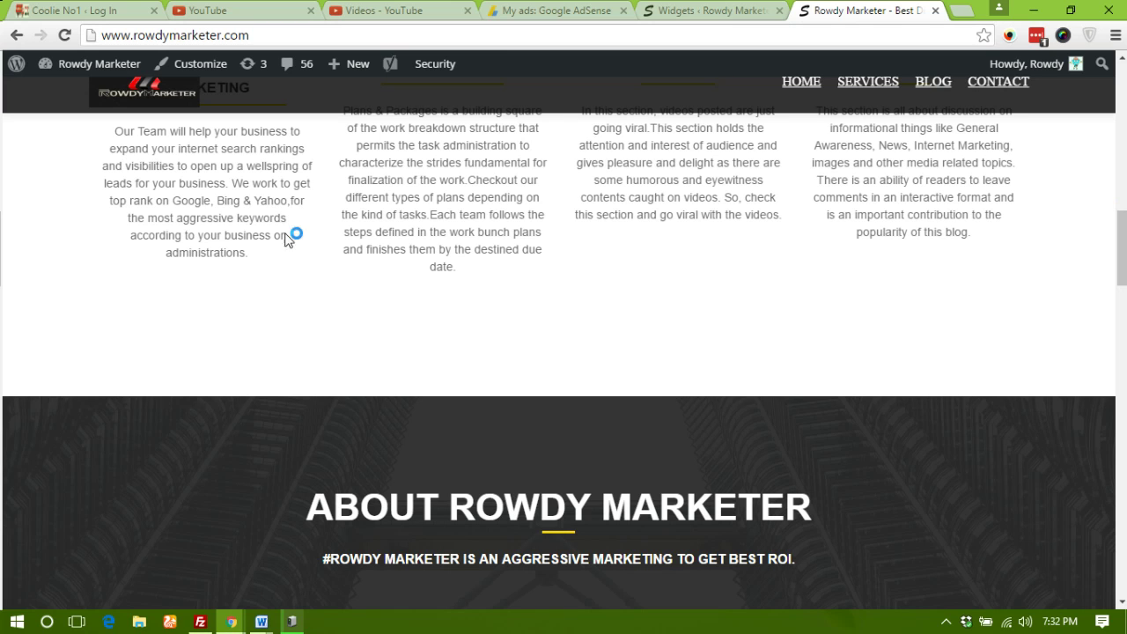
Close the previous ad code dialog on the AdSense page
click(682, 16)
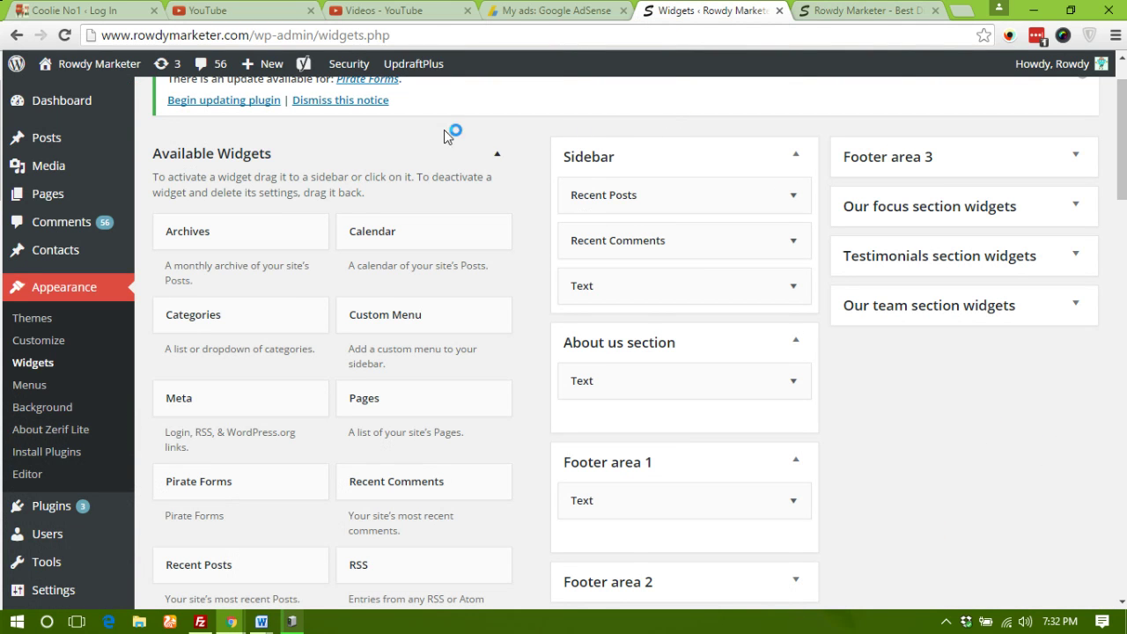
click(549, 11)
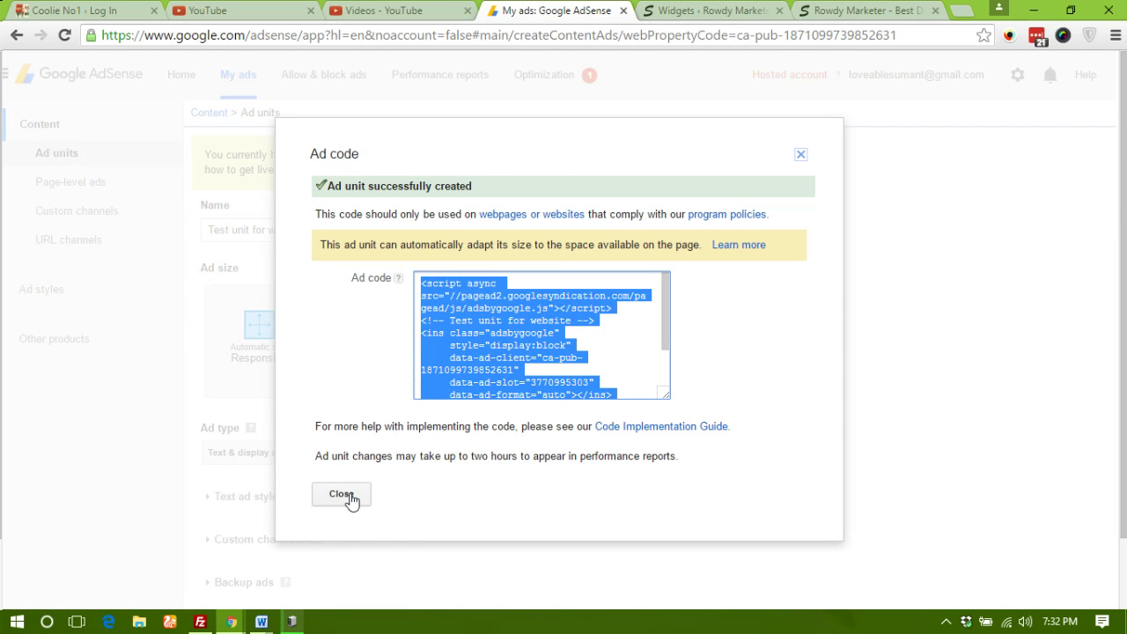
click(350, 500)
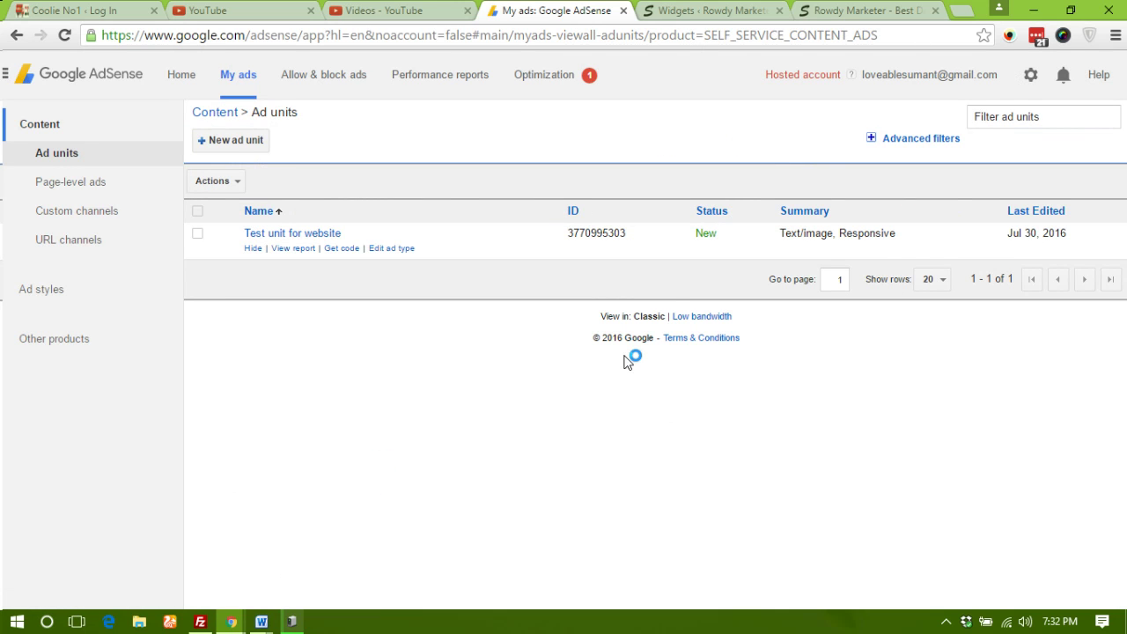
Start a new ad unit and pick the Responsive Links size from the Link ads sizes
click(229, 143)
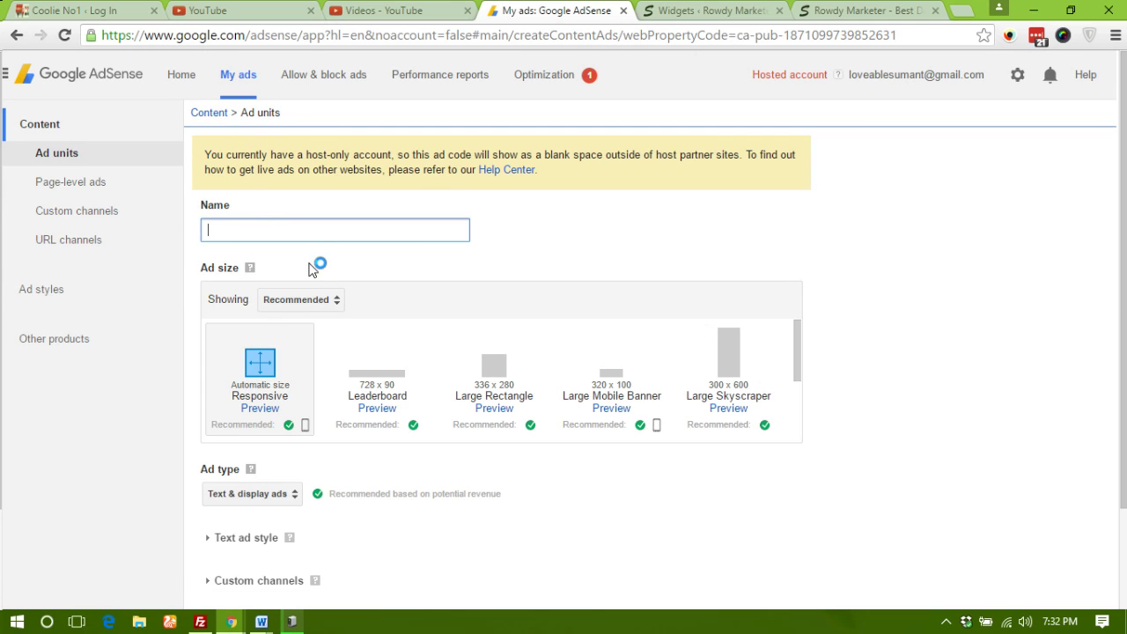
click(325, 300)
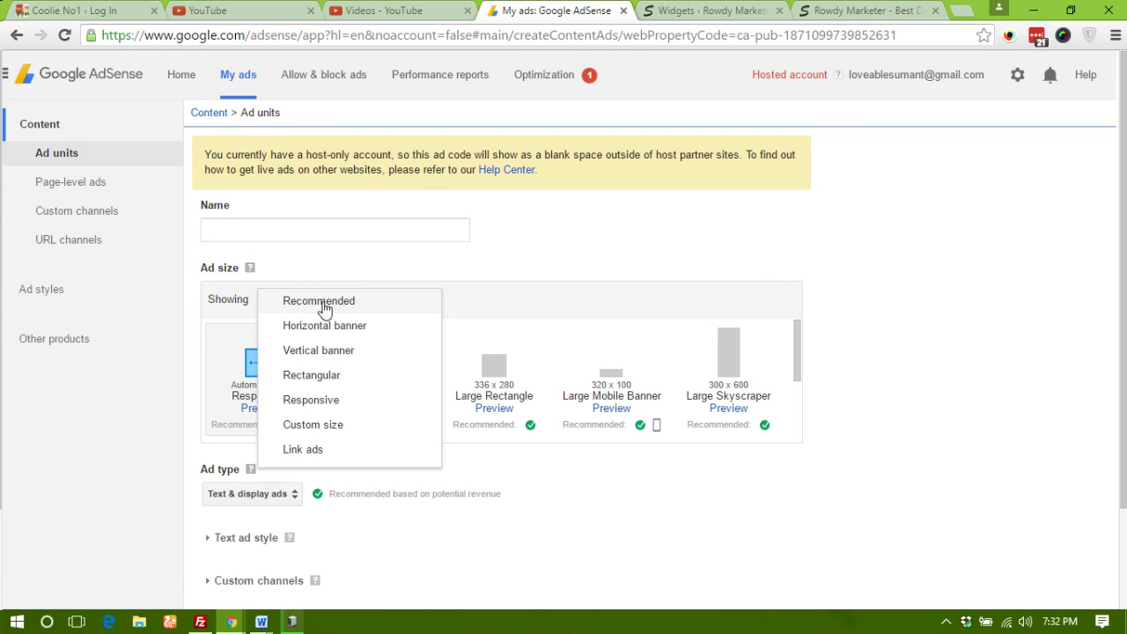
click(303, 450)
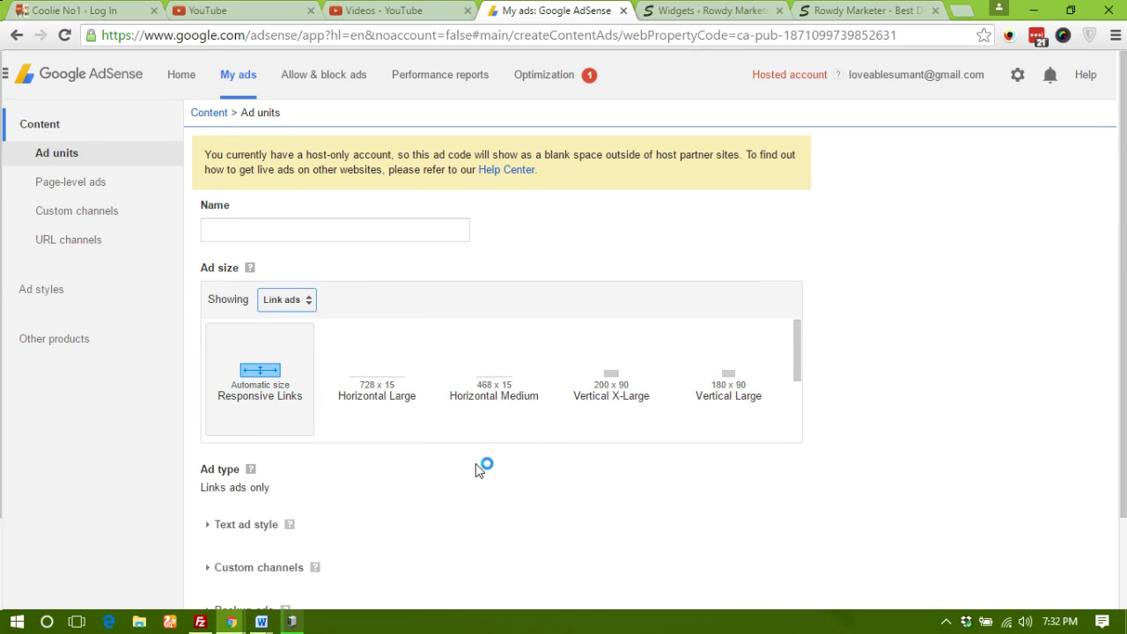
scroll(475, 463, down, 1)
click(296, 318)
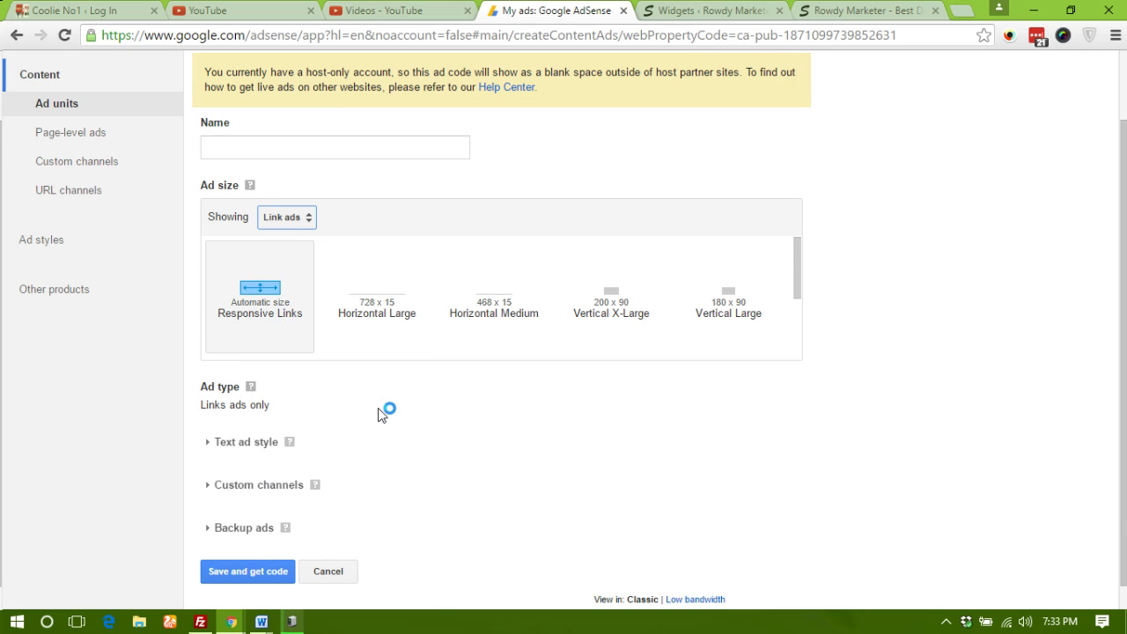
scroll(387, 411, down, 1)
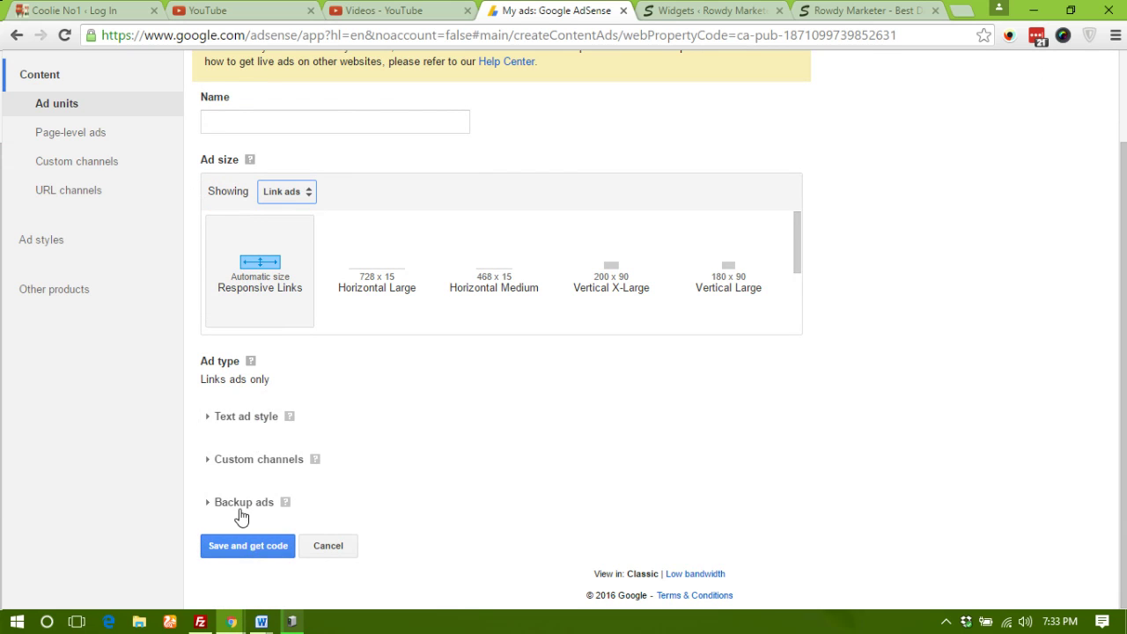
click(239, 559)
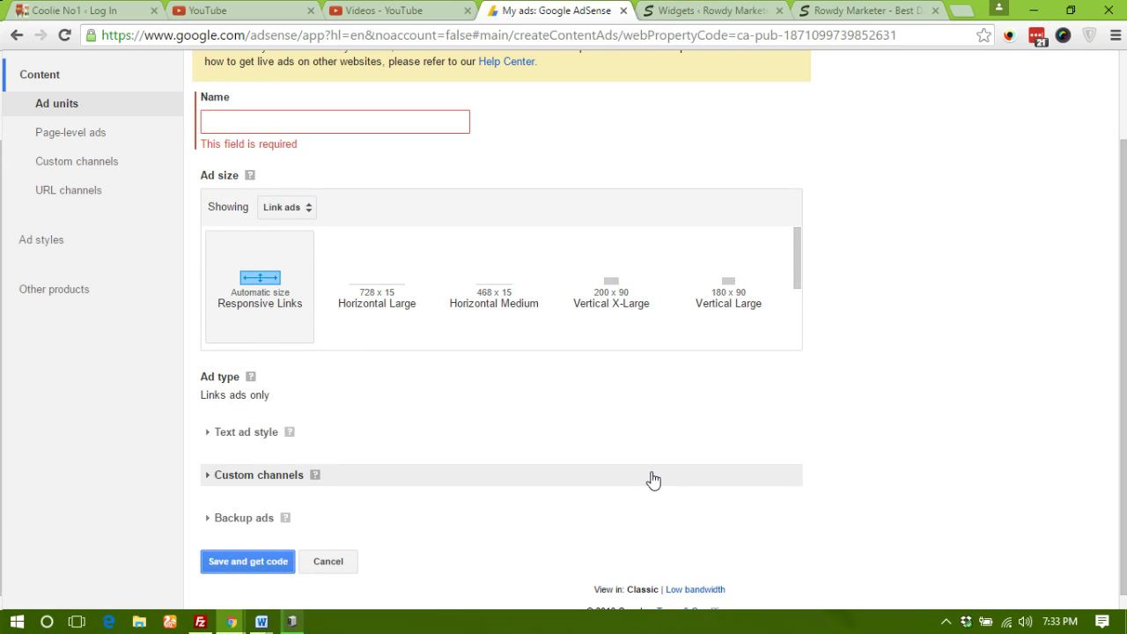
Name the ad unit 'Link Ads Unit Testing' and save it to get the code
click(372, 125)
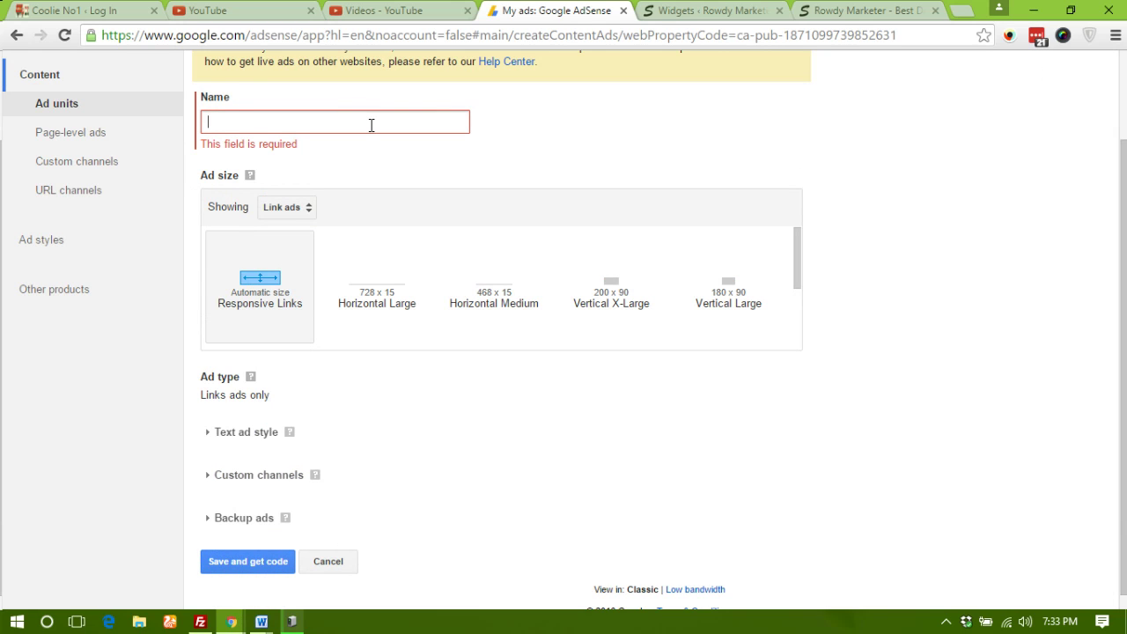
text(Link Adsa Unit)
click(256, 116)
key(BackSpace)
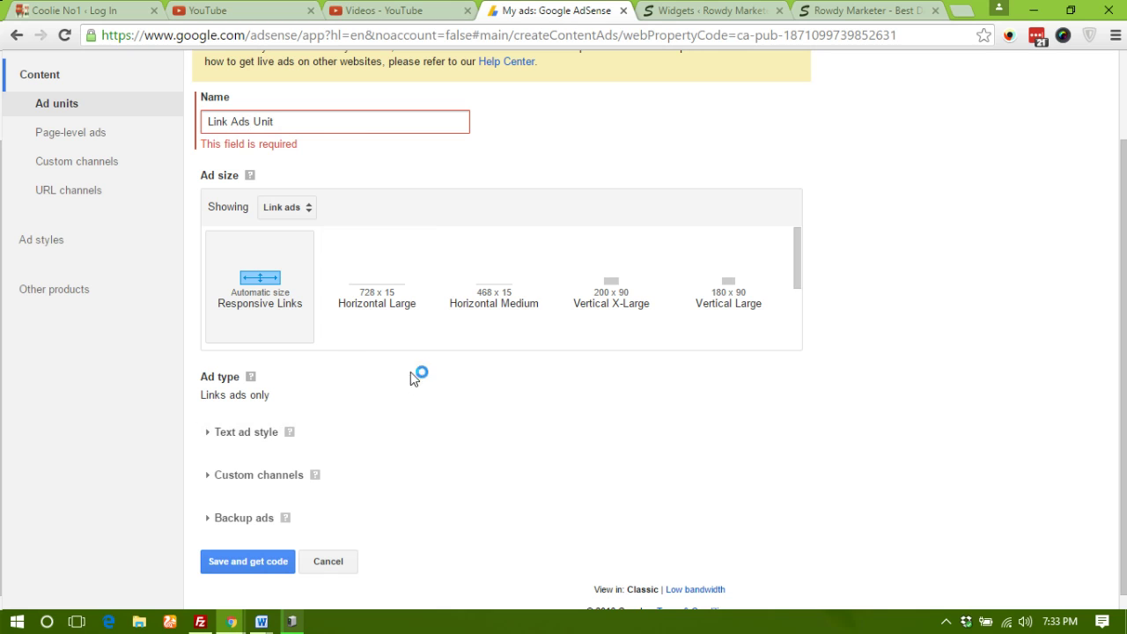
click(296, 123)
text(Testing)
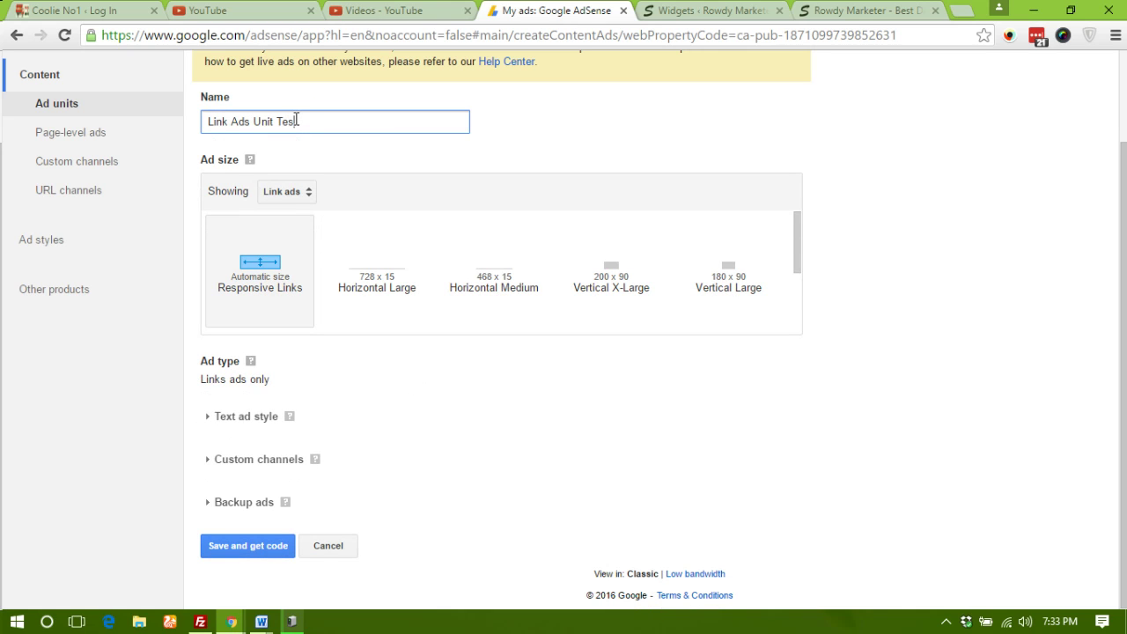
click(250, 545)
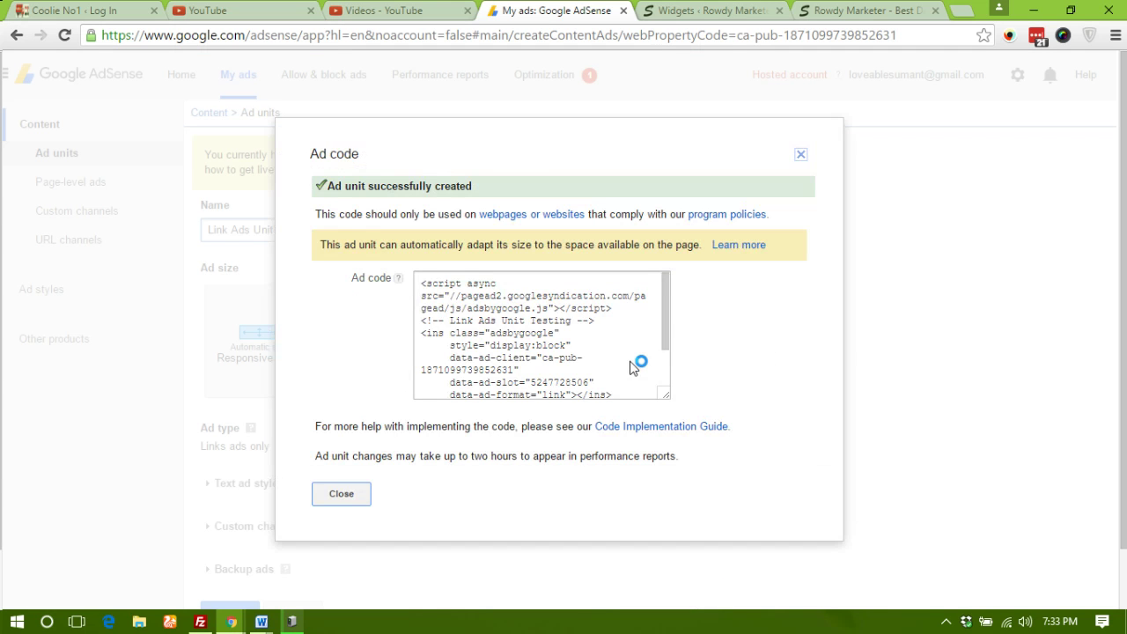
Select the ad code and open incomemantra.com/money in a new tab
click(541, 339)
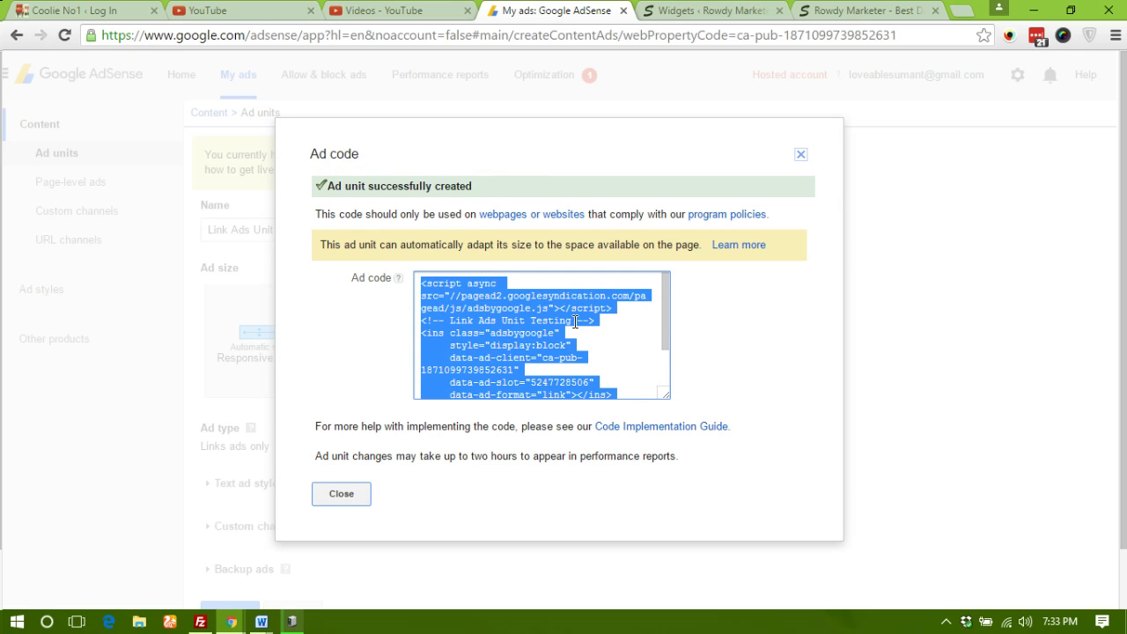
click(957, 13)
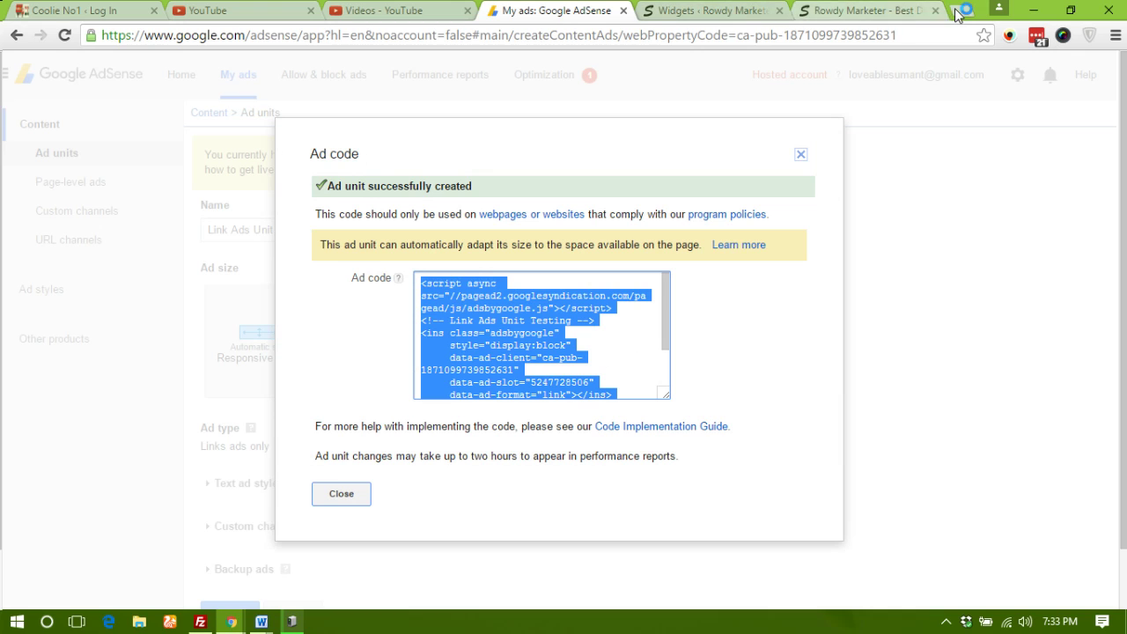
text(inco)
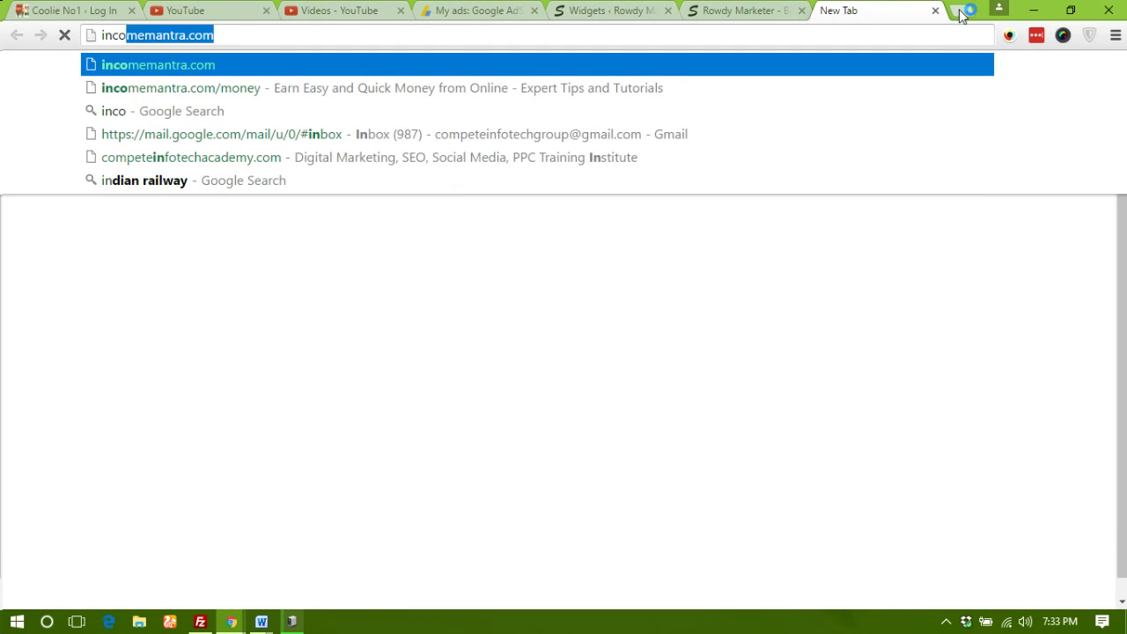
text(me)
key(Delete)
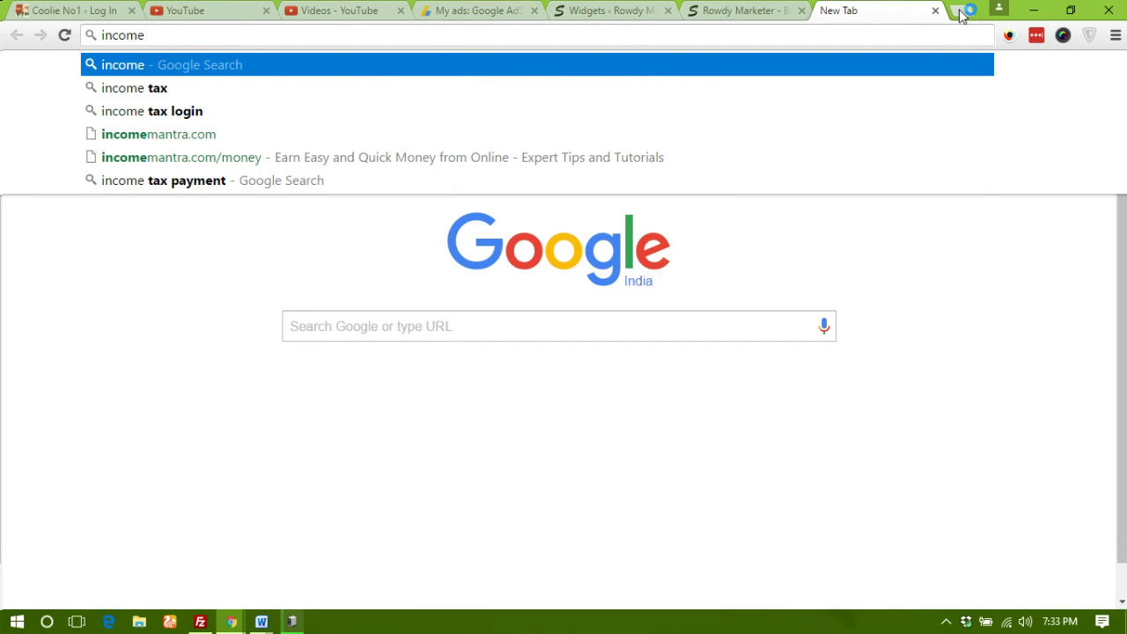
click(603, 155)
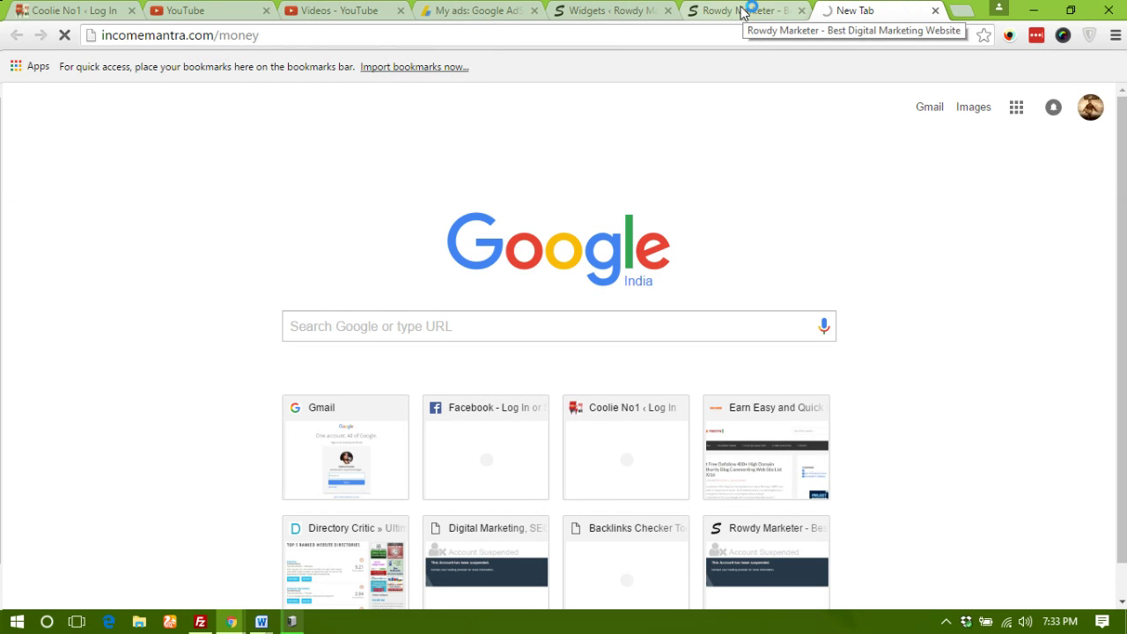
Back on the AdSense tab, copy the selected Link Ads Unit Testing ad code
click(742, 11)
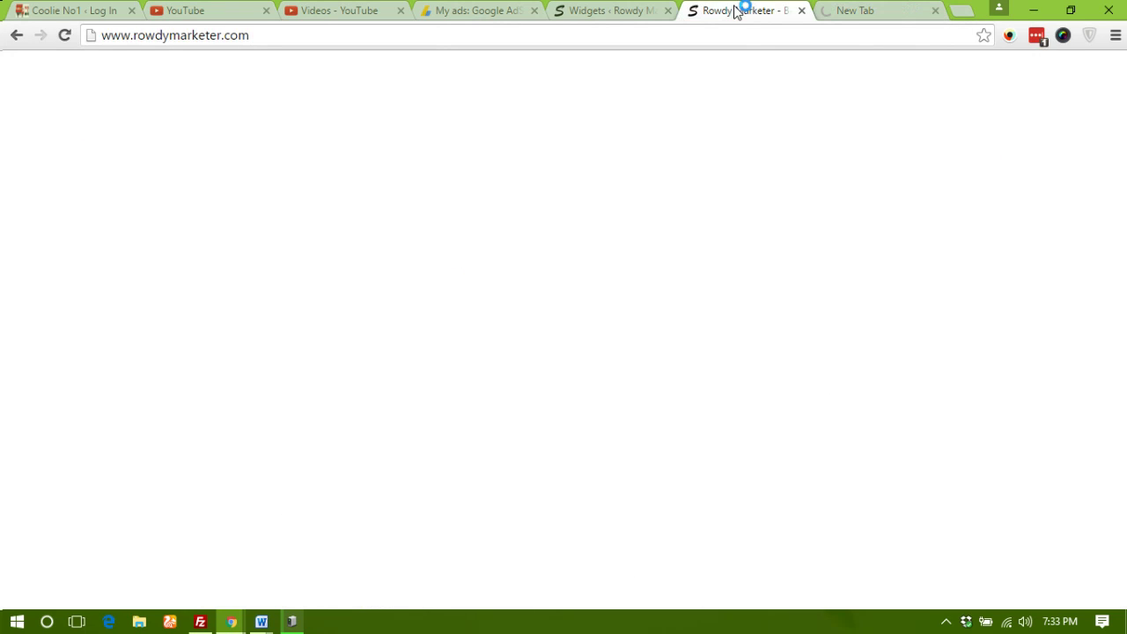
click(617, 11)
click(457, 10)
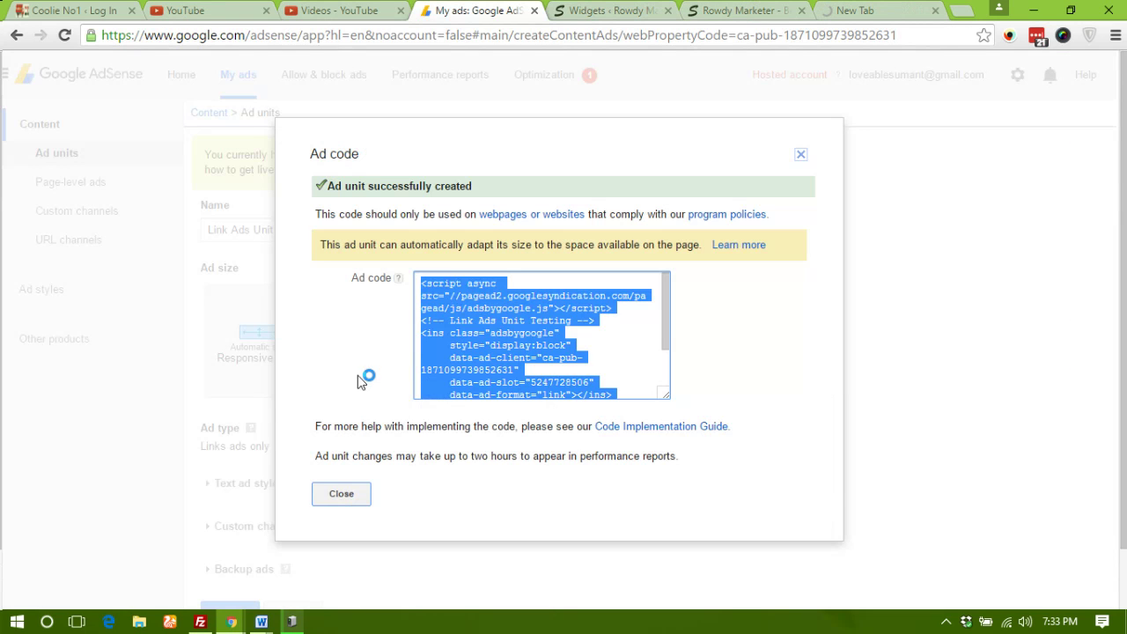
right_click(518, 353)
click(550, 362)
Paste the link ad code on a new line below the existing code in the Sidebar Text widget and save
click(614, 10)
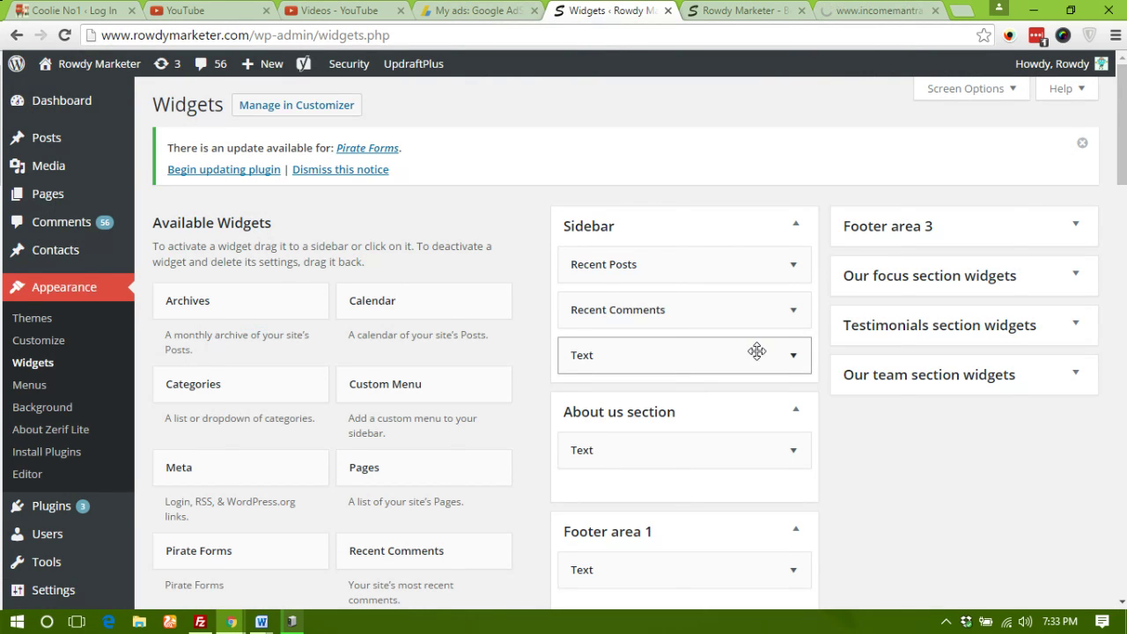
click(790, 356)
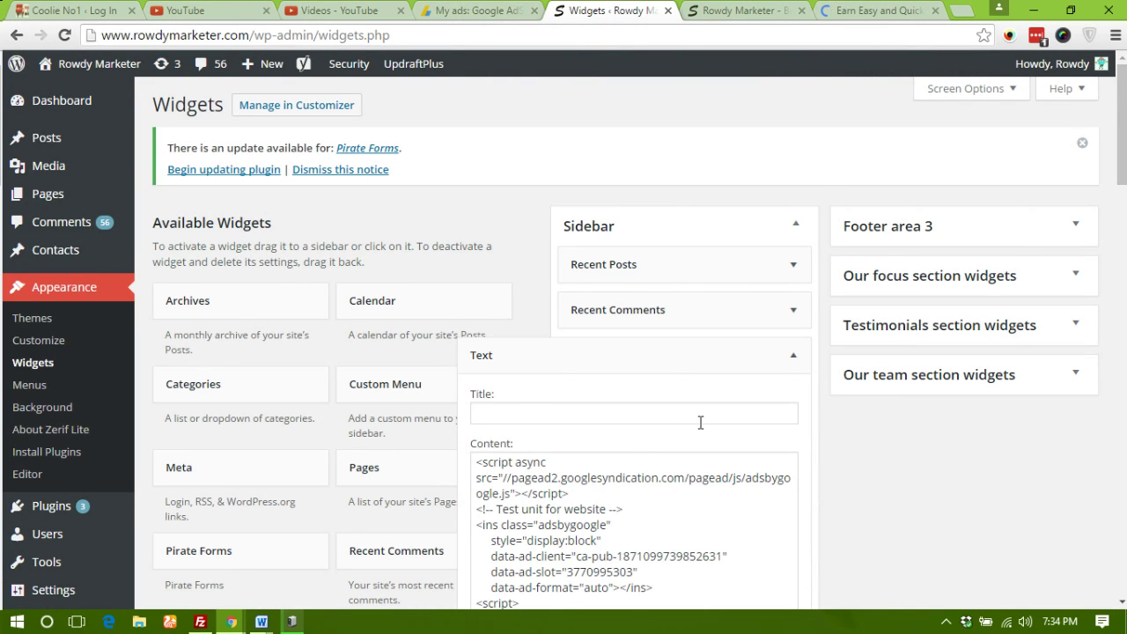
scroll(698, 424, down, 4)
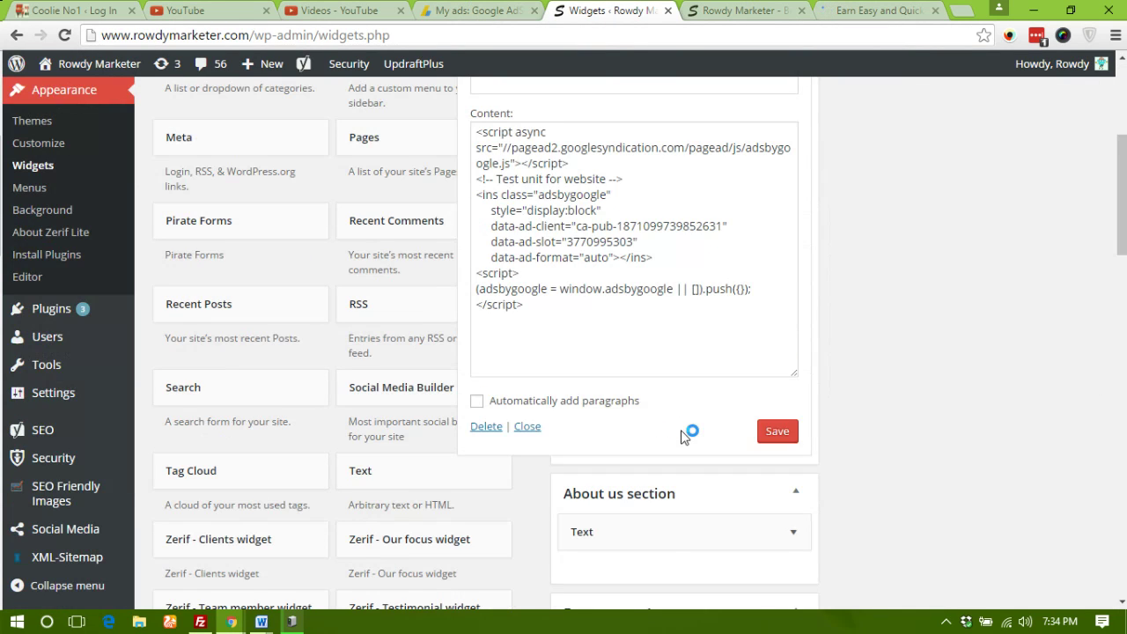
click(541, 328)
key(Return)
key(Return)
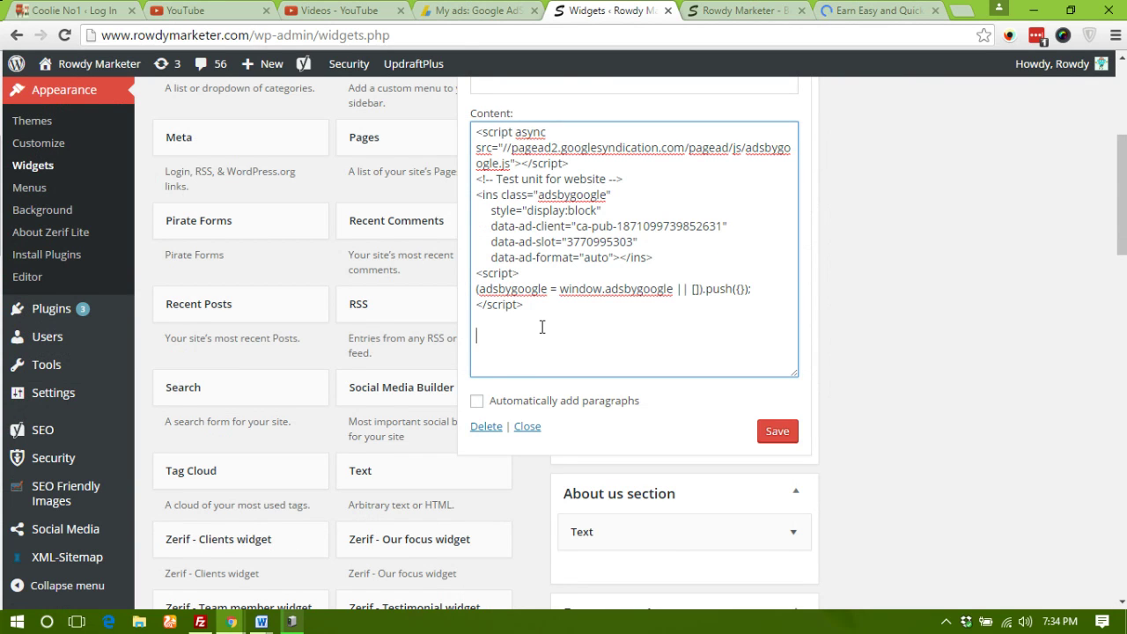
key(ctrl+v)
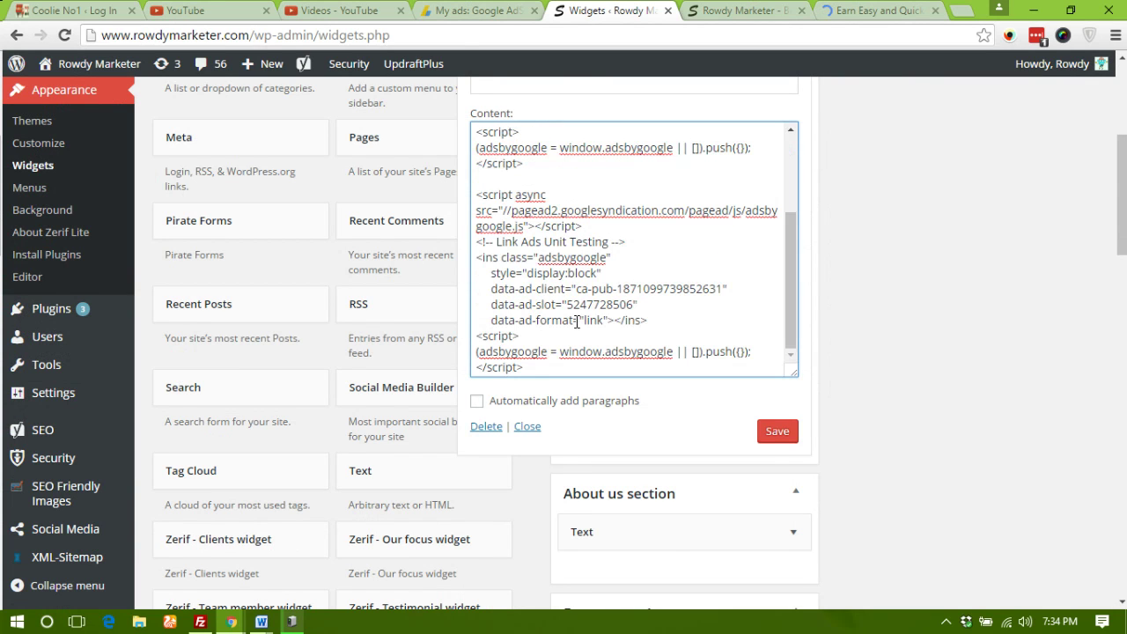
click(778, 432)
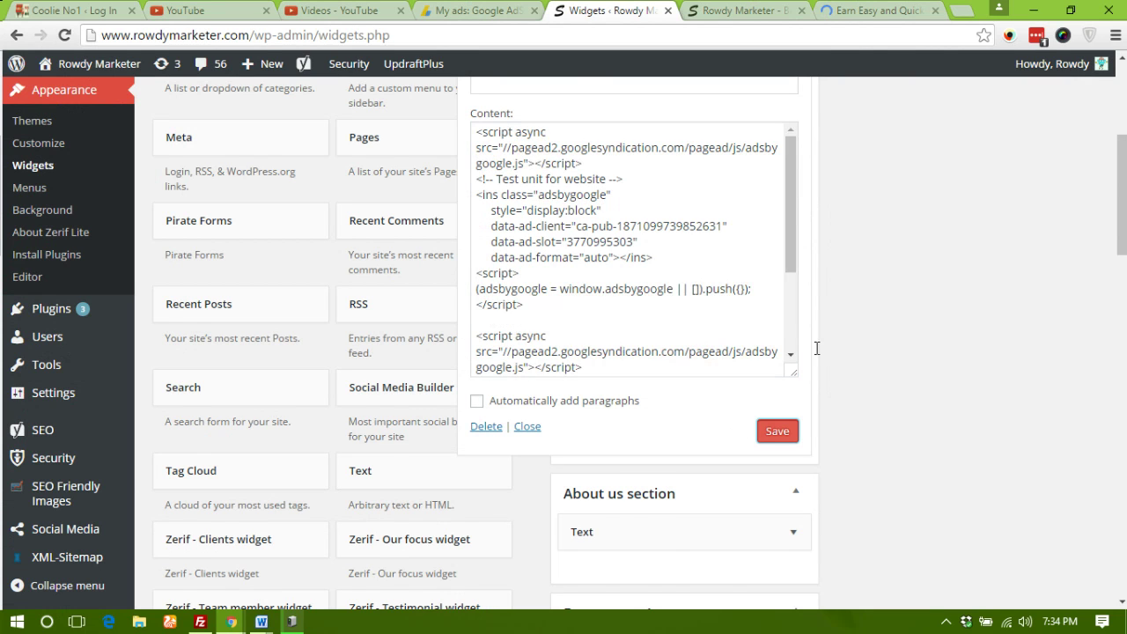
Collapse the Sidebar Text widget and expand the empty Footer area 2
scroll(816, 348, up, 2)
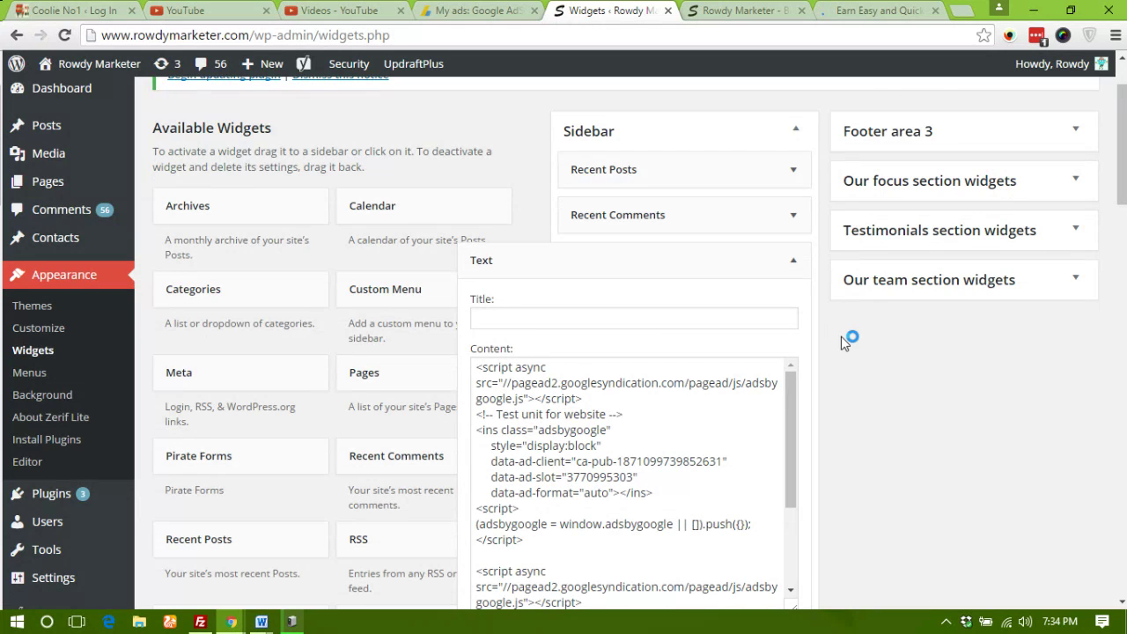
scroll(841, 336, down, 2)
scroll(826, 268, up, 1)
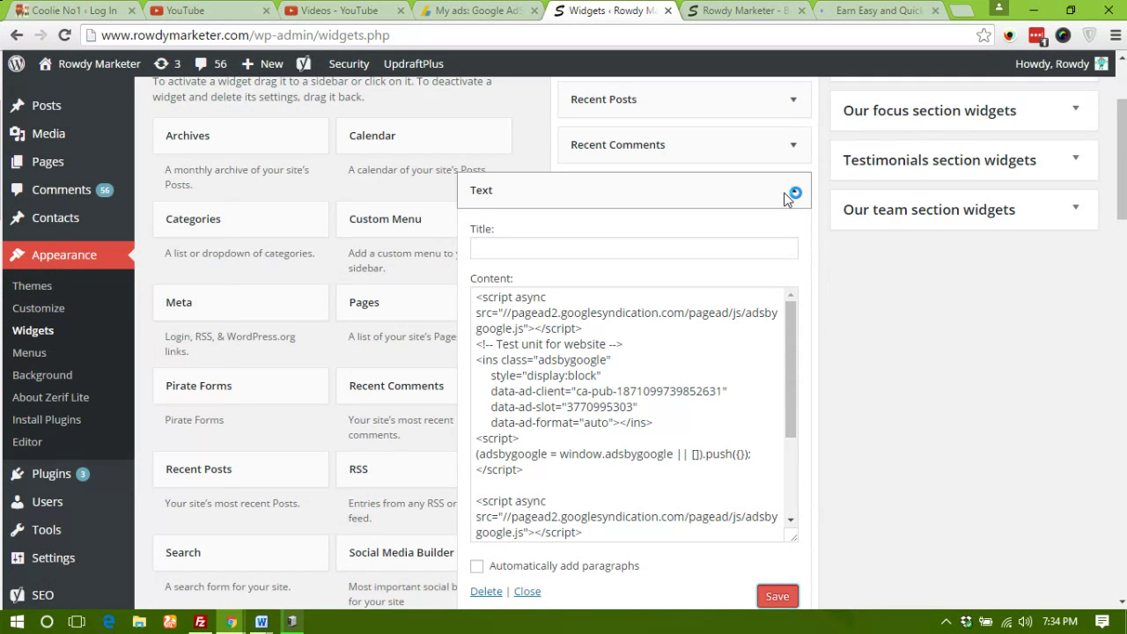
click(786, 195)
scroll(971, 394, down, 2)
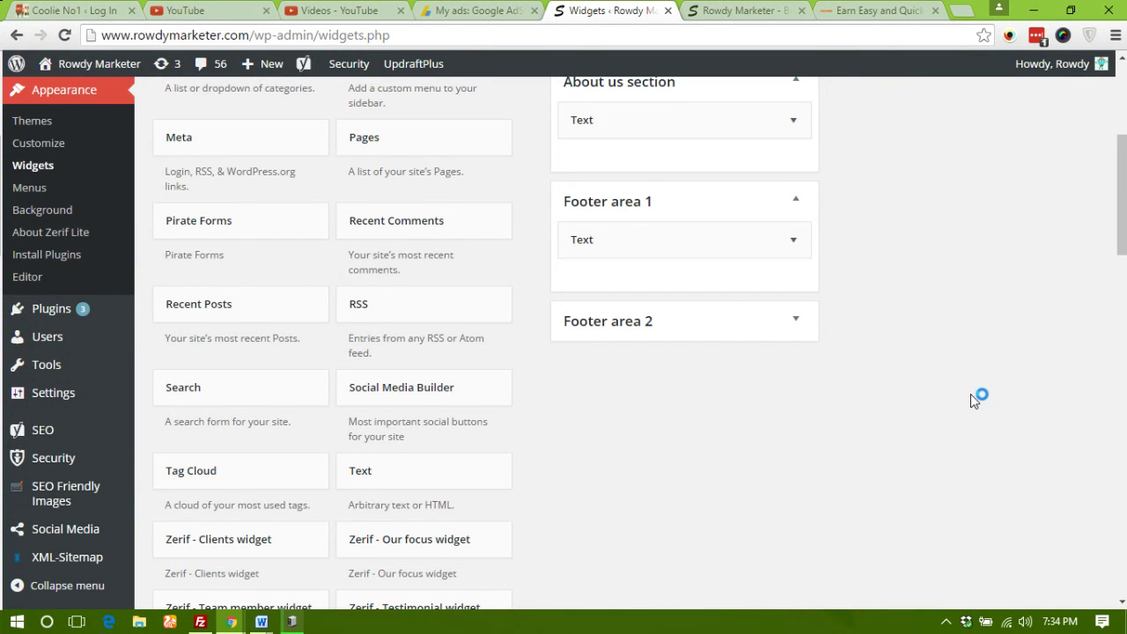
click(810, 335)
scroll(893, 356, down, 3)
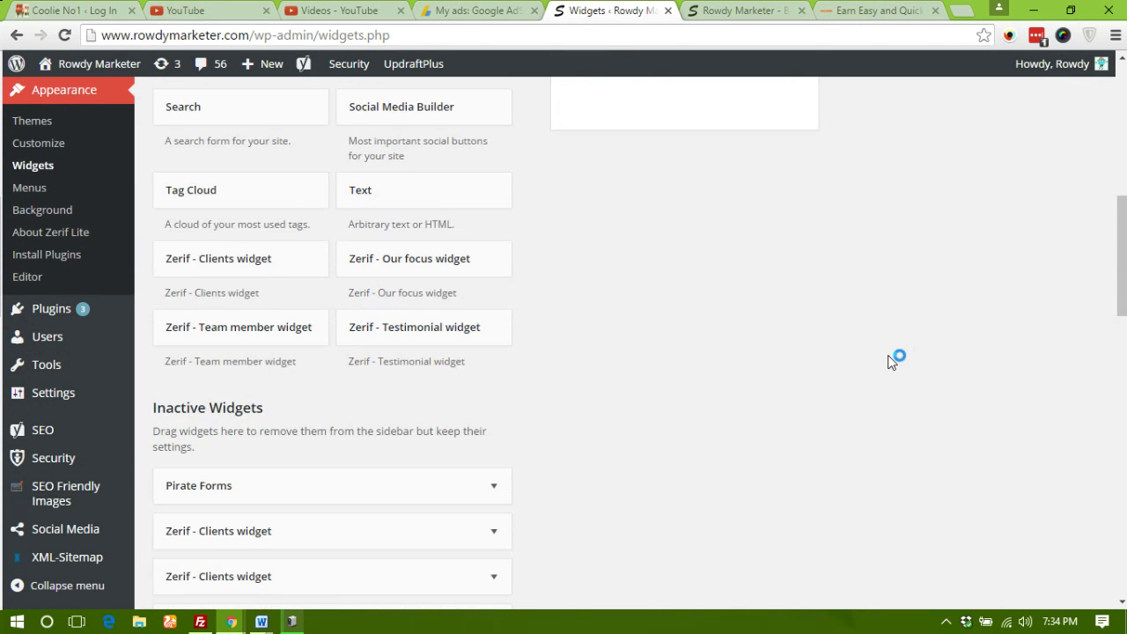
scroll(836, 366, down, 2)
scroll(632, 366, up, 3)
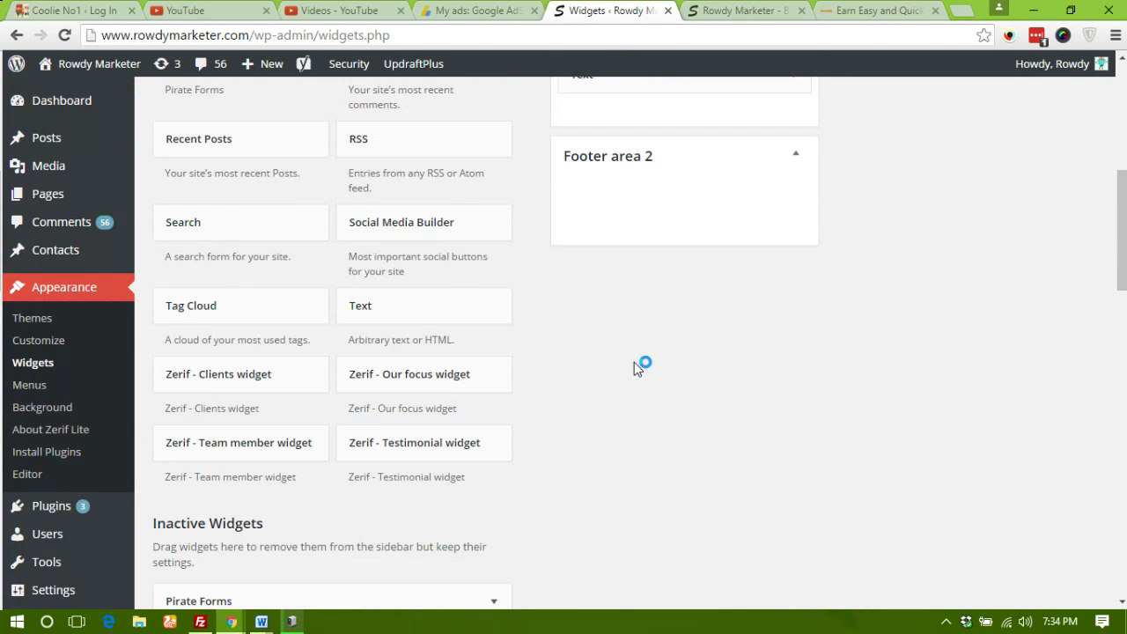
Add a Text widget to Footer area 2, paste the link ad code into it, and save
scroll(636, 361, up, 3)
scroll(636, 360, down, 2)
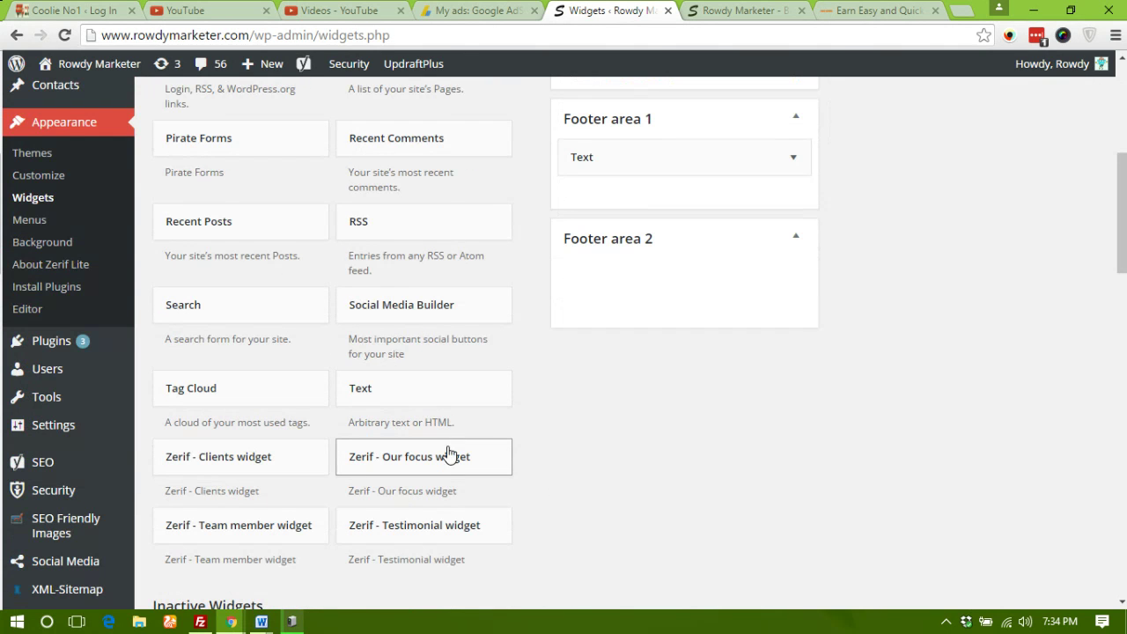
click(403, 396)
scroll(447, 505, down, 1)
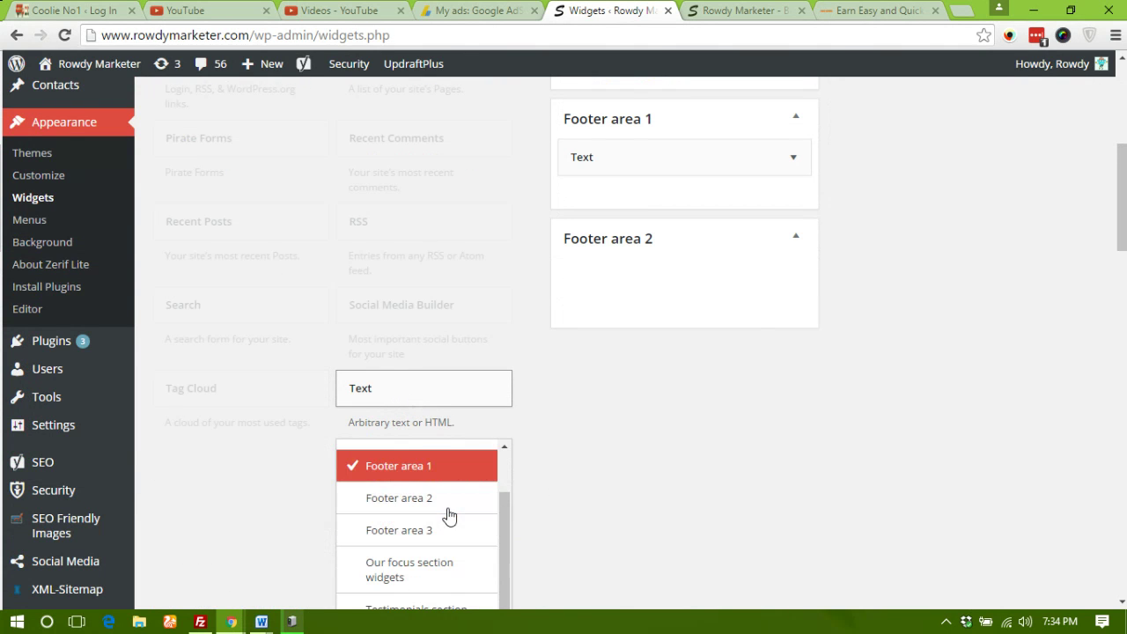
click(414, 500)
scroll(678, 448, down, 3)
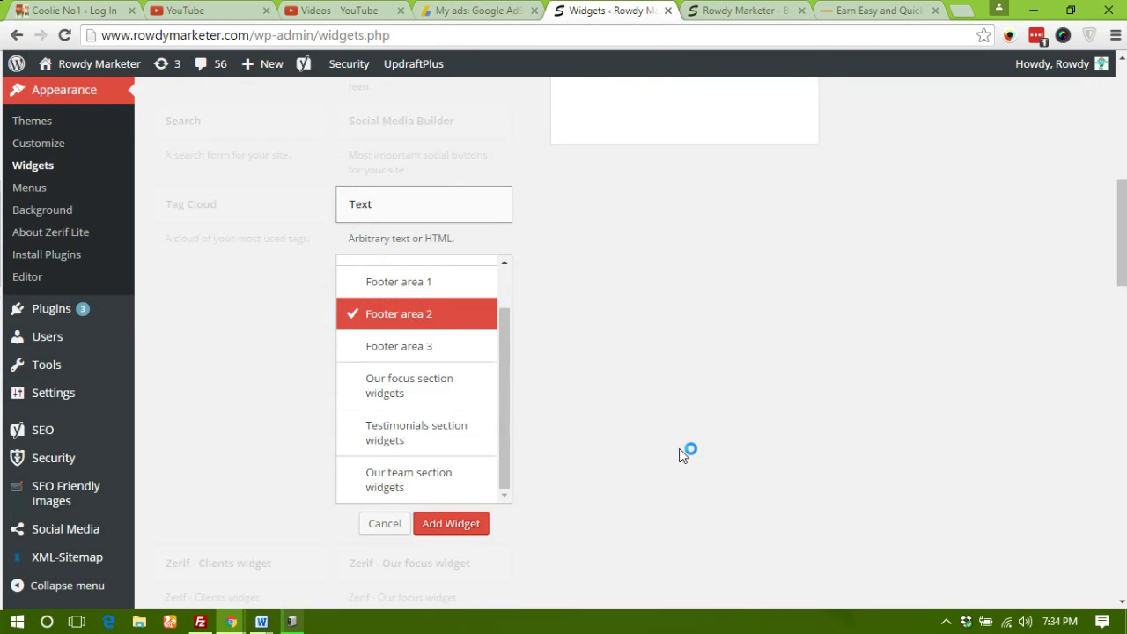
click(452, 471)
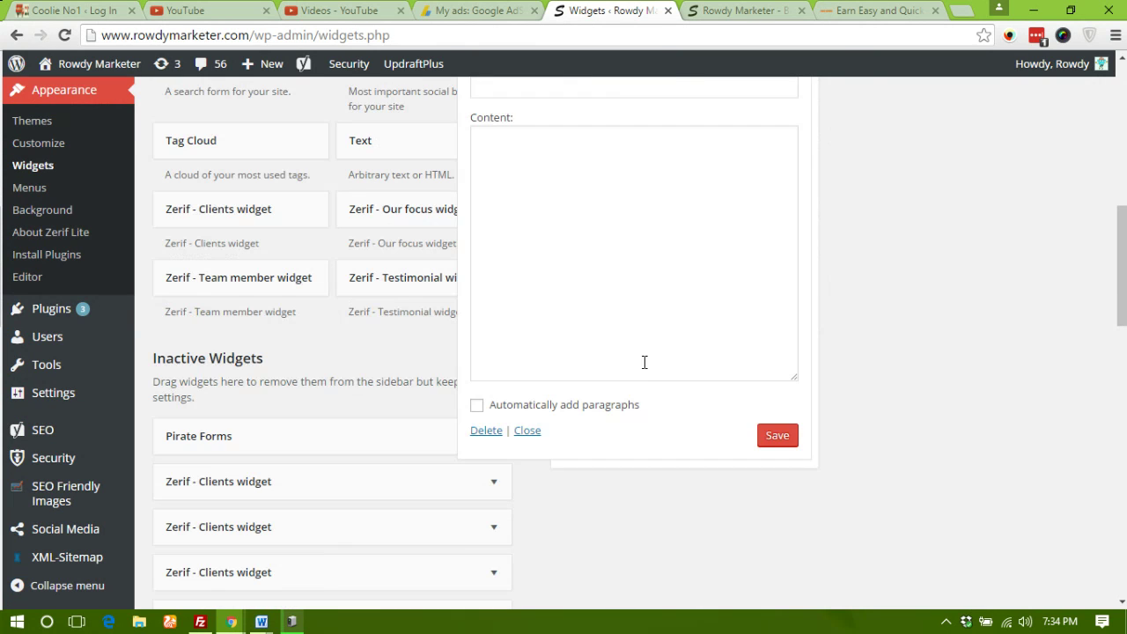
click(655, 229)
key(ctrl+v)
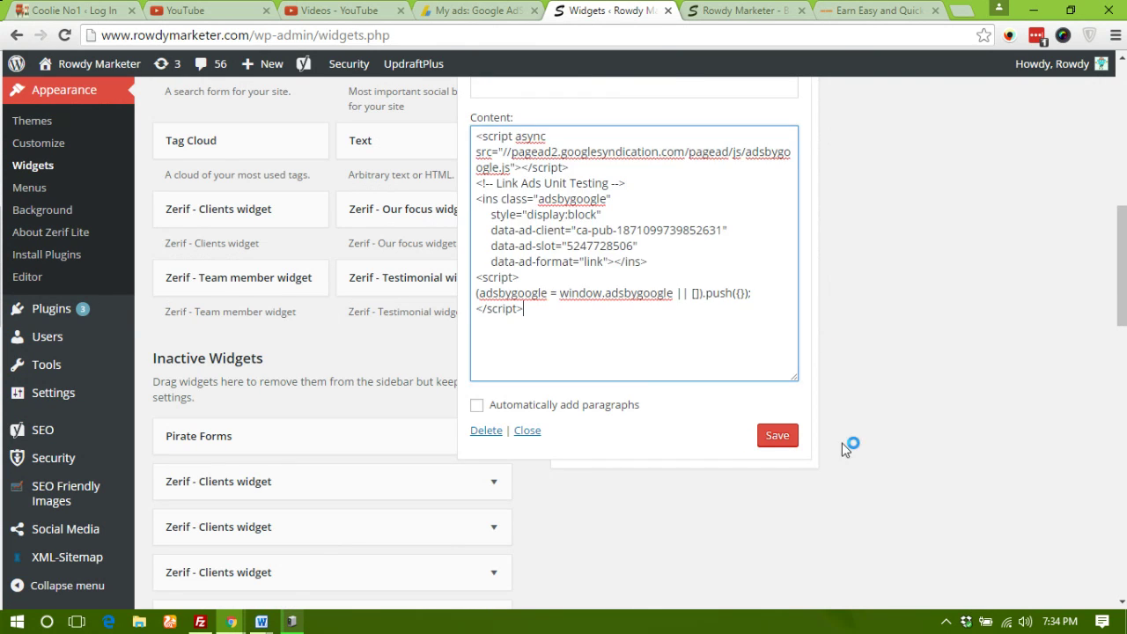
click(778, 435)
scroll(999, 344, up, 2)
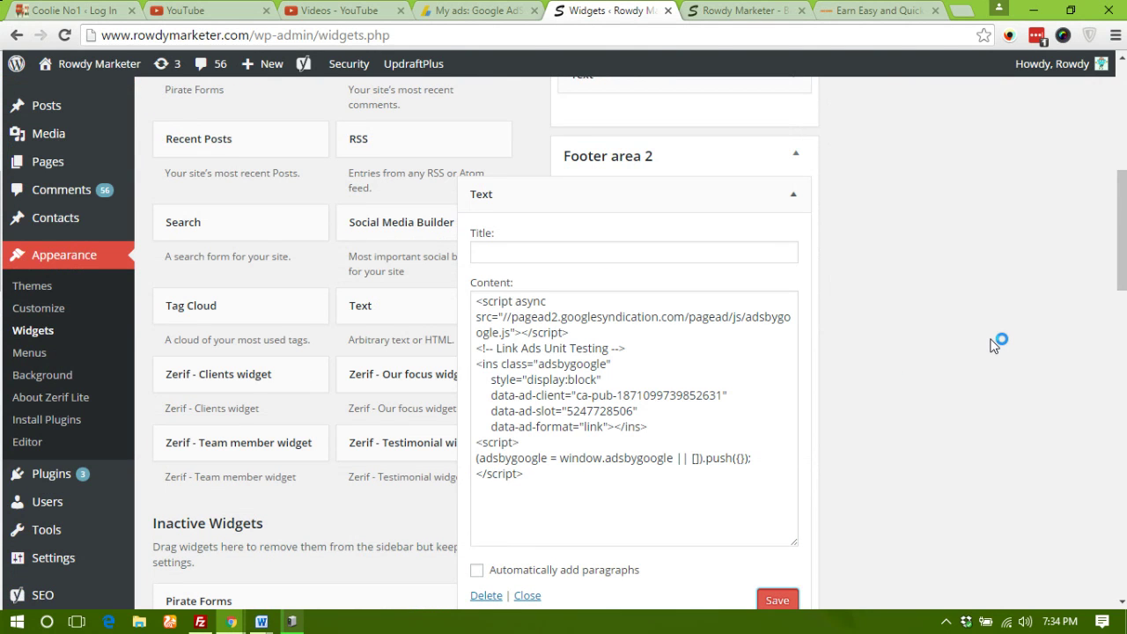
click(792, 202)
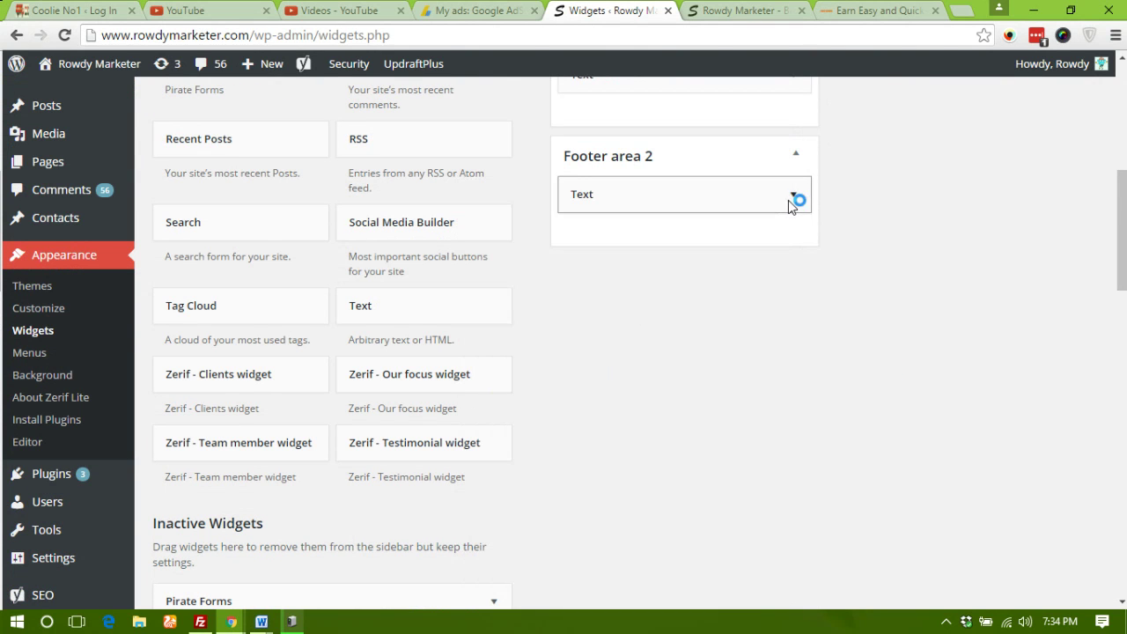
Add a Text widget to Footer area 3 with the pasted link ad code and save it
click(407, 317)
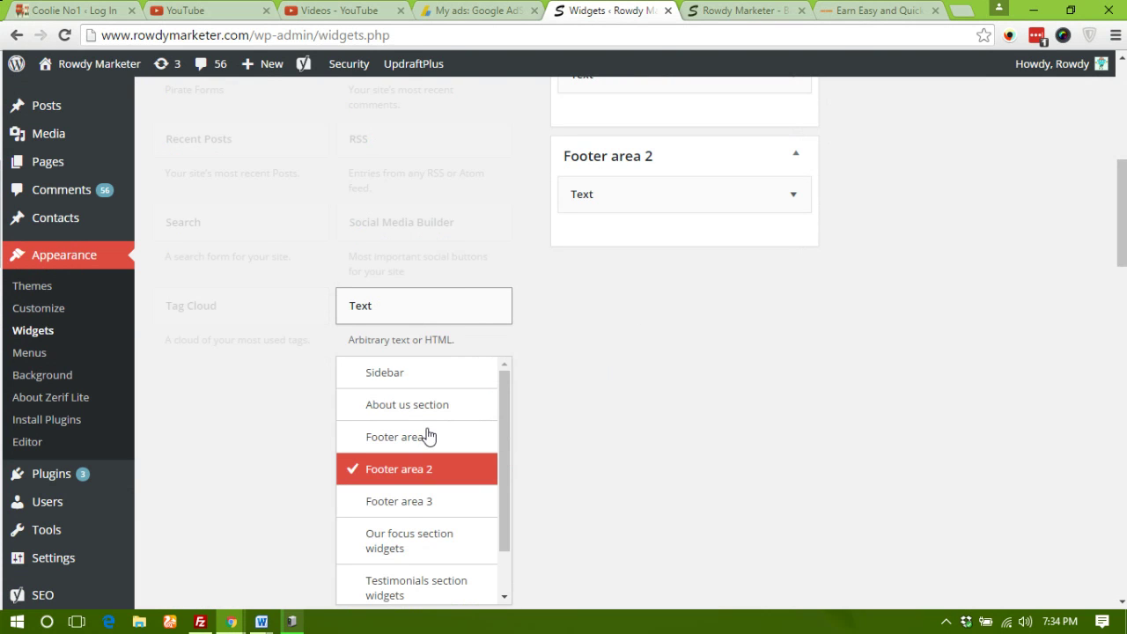
click(410, 503)
scroll(704, 444, down, 3)
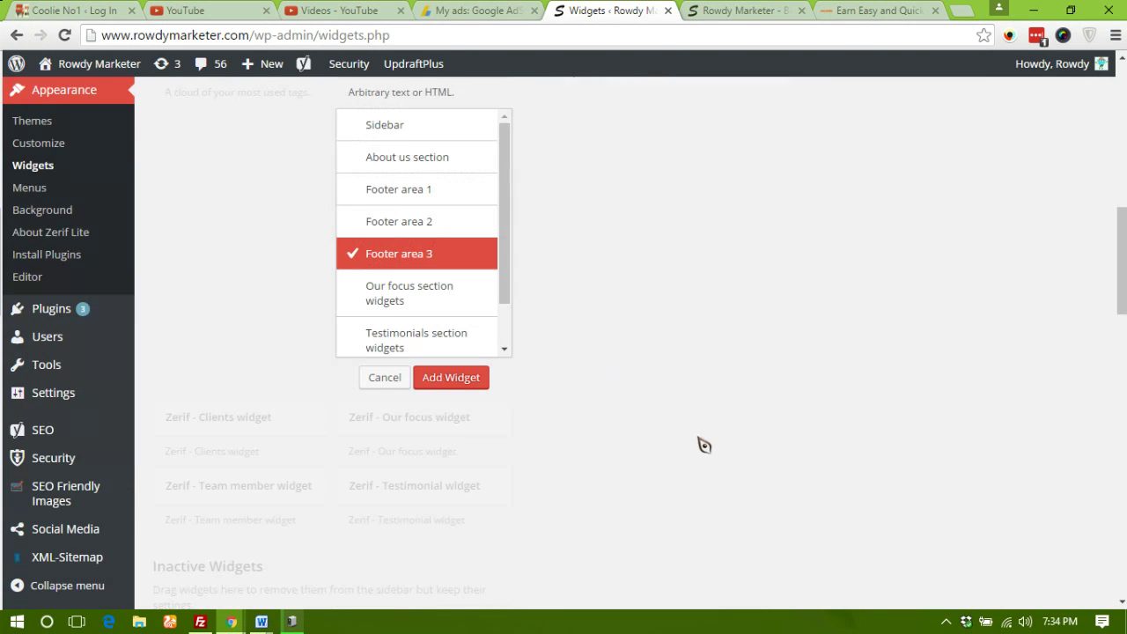
click(456, 384)
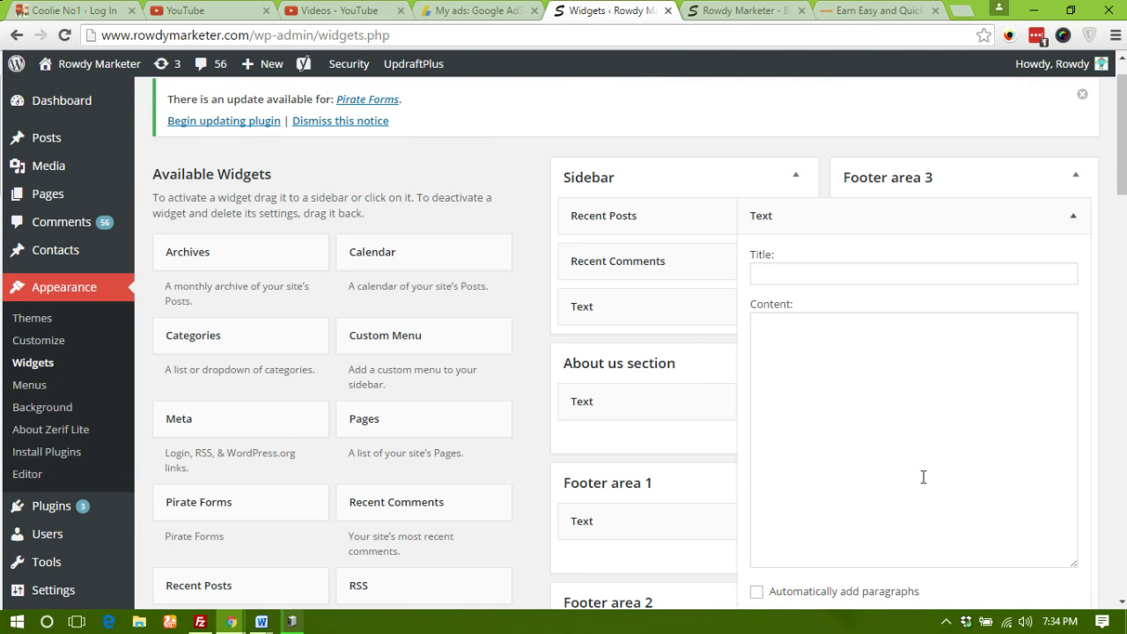
click(855, 397)
key(ctrl+v)
scroll(911, 512, down, 1)
scroll(911, 511, down, 2)
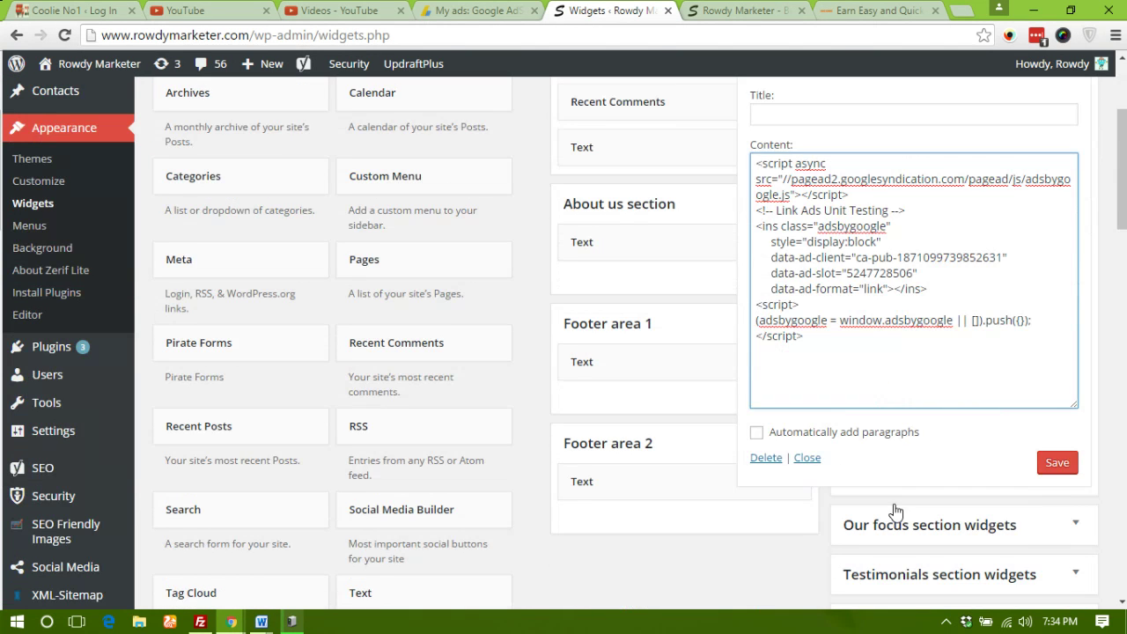
click(1055, 457)
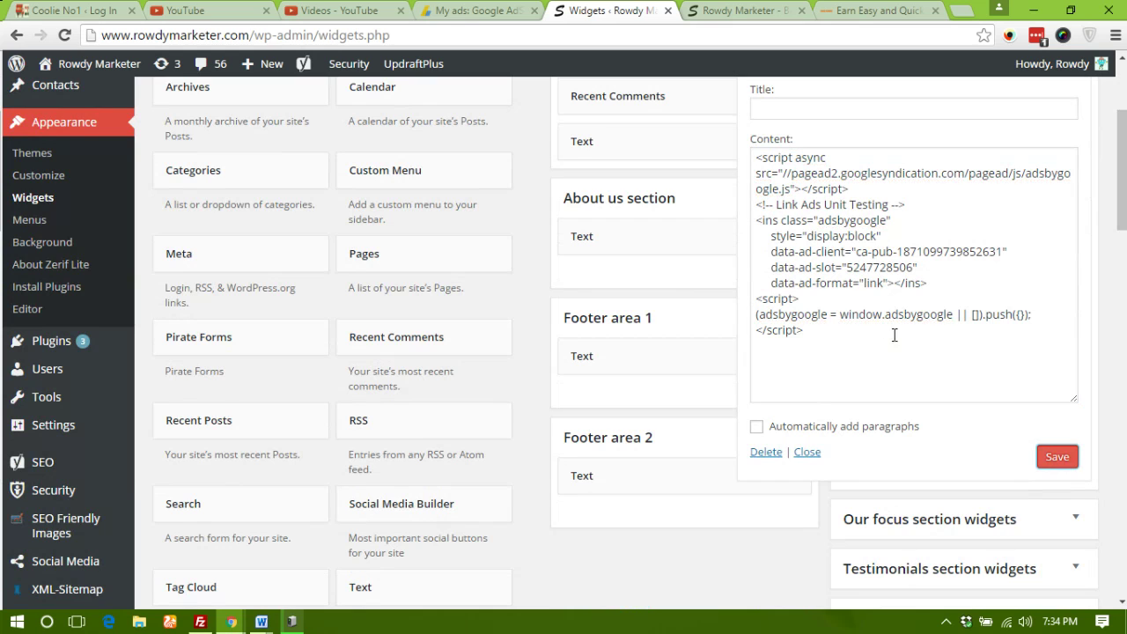
scroll(1039, 322, up, 2)
click(1071, 228)
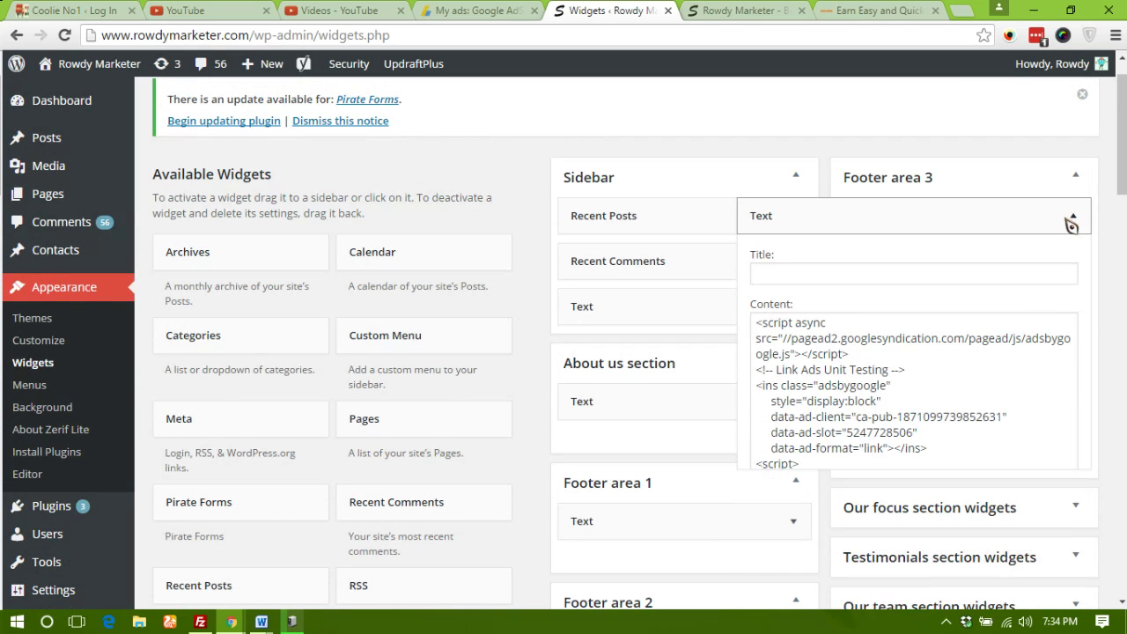
Reload the Rowdy Marketer home page, check the yellow ad space above the footer, then open BLOG
click(740, 12)
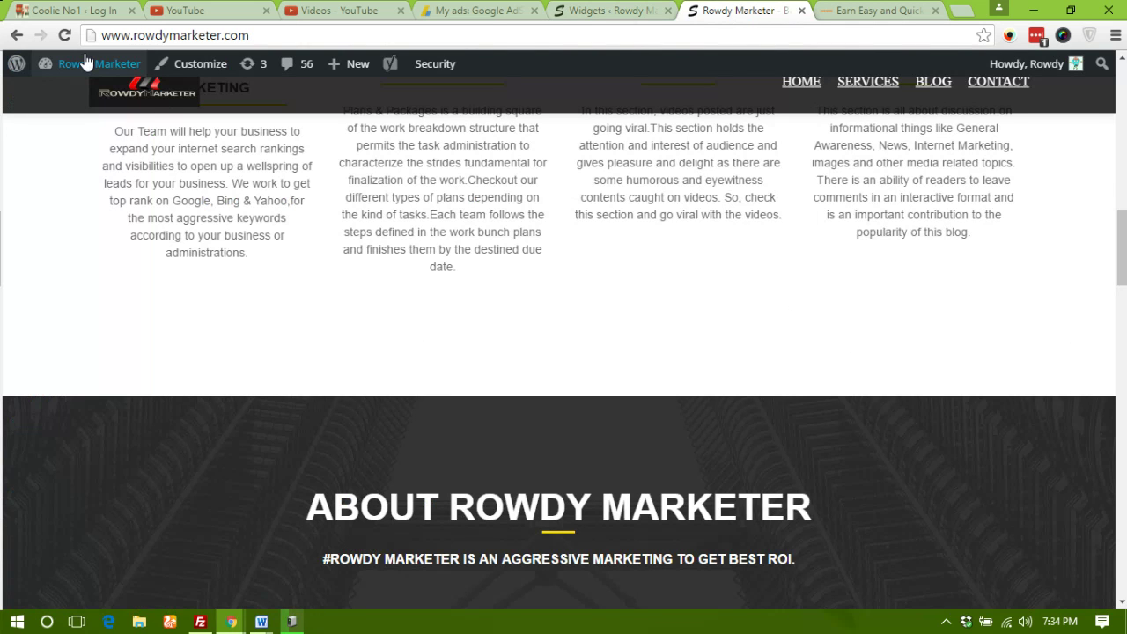
click(64, 35)
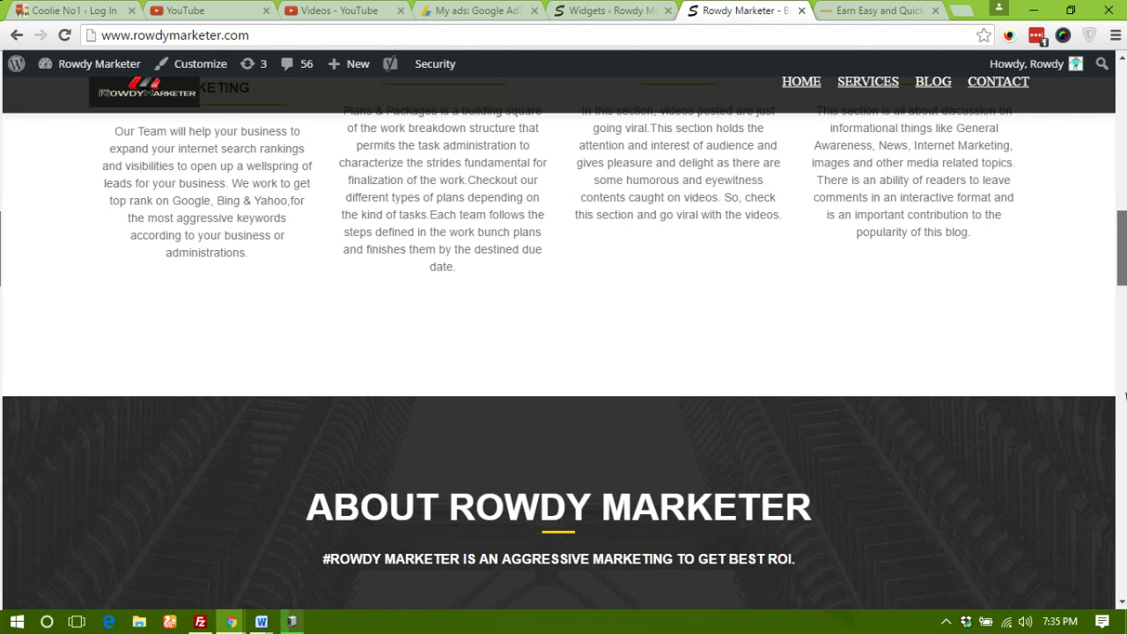
scroll(1124, 440, down, 2)
scroll(1124, 378, down, 10)
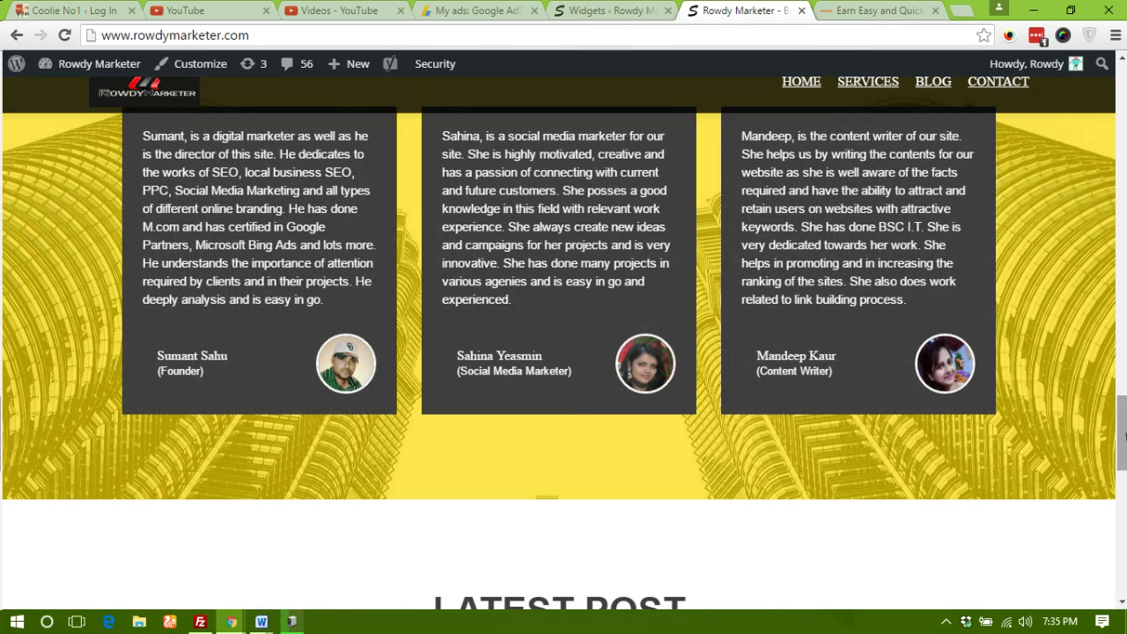
scroll(1123, 538, down, 1)
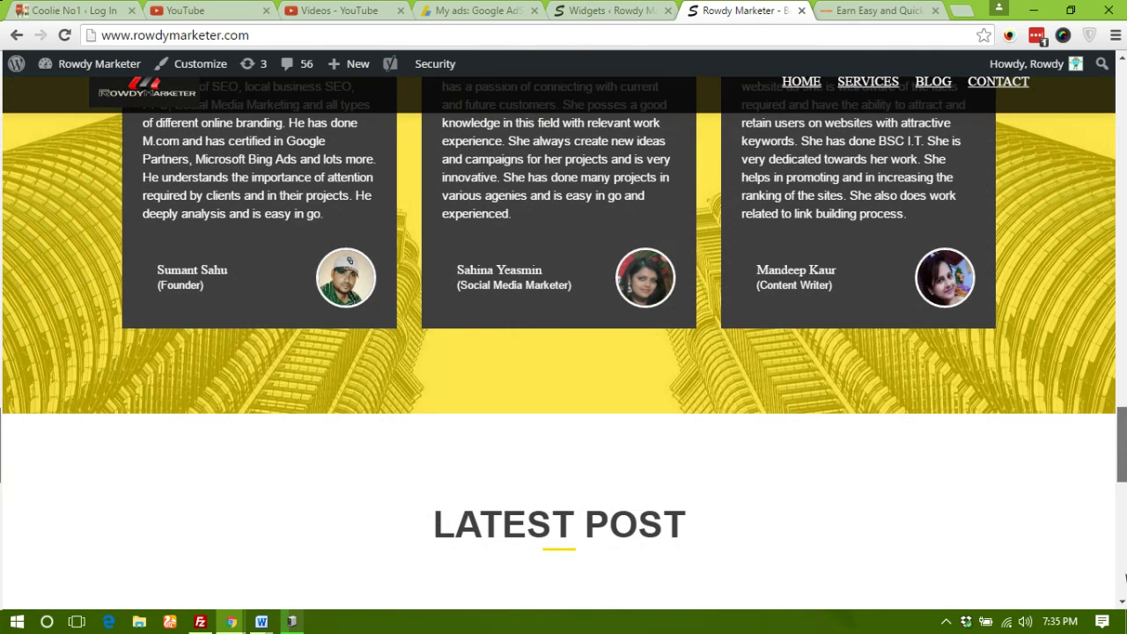
scroll(1124, 577, down, 7)
scroll(1124, 546, down, 3)
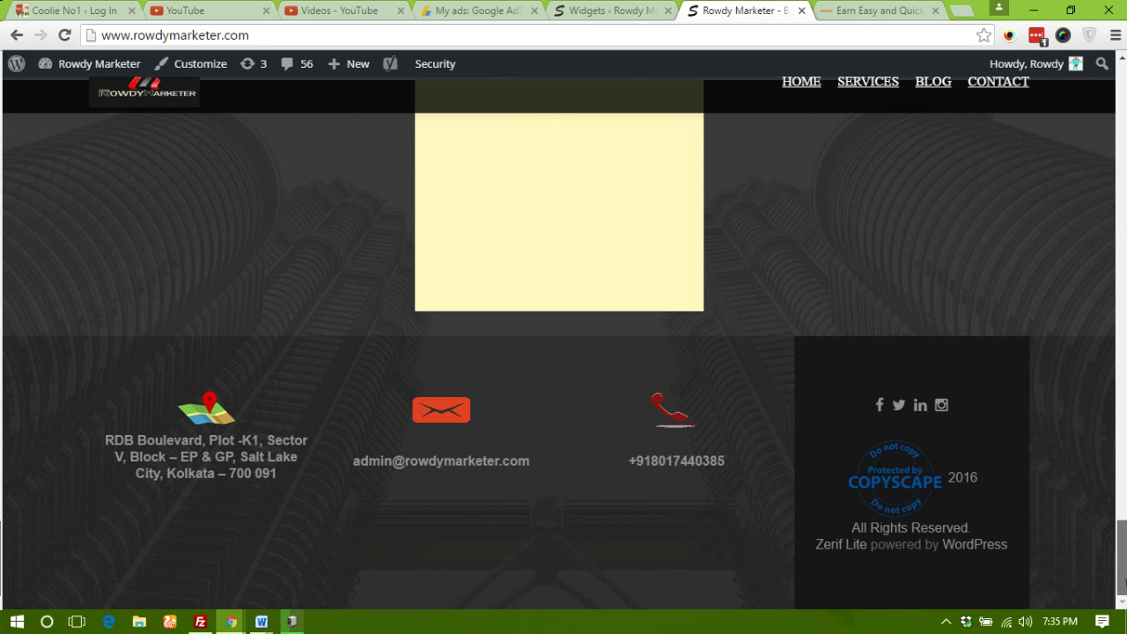
scroll(1122, 167, up, 18)
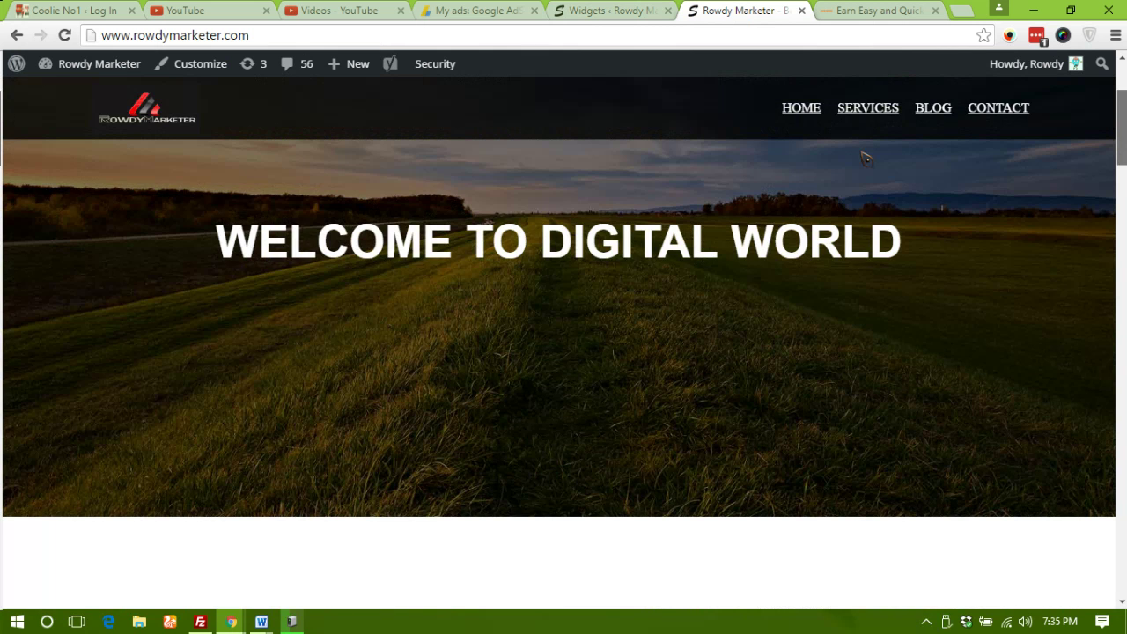
scroll(898, 141, up, 1)
click(931, 118)
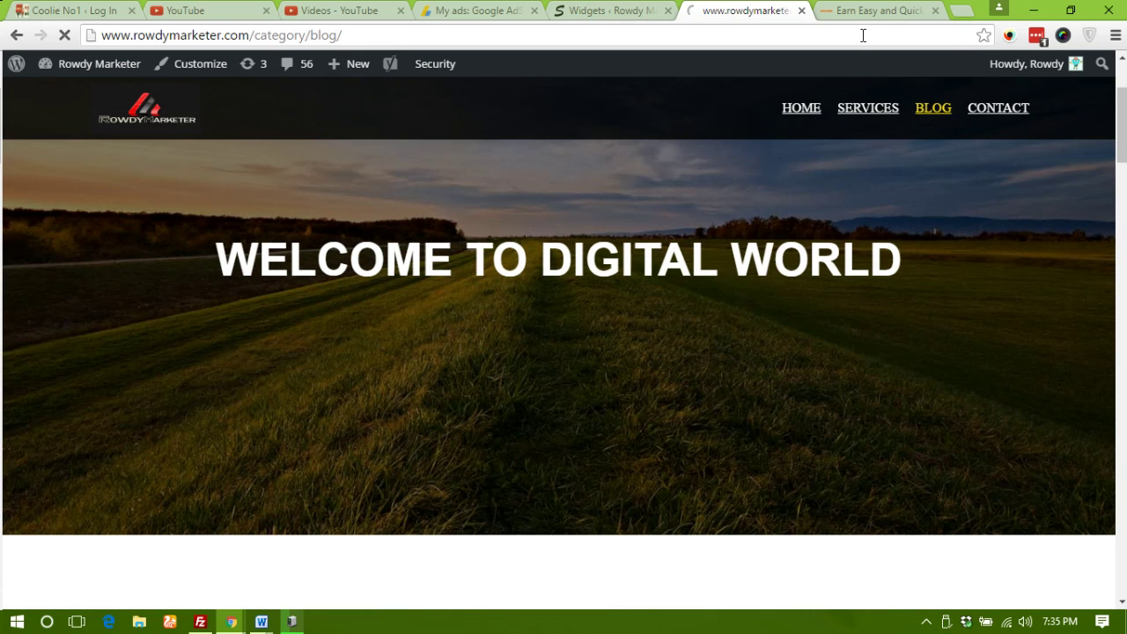
View the Ads by Google sidebar links on the Income Mantra money page, then return to AdSense
click(876, 12)
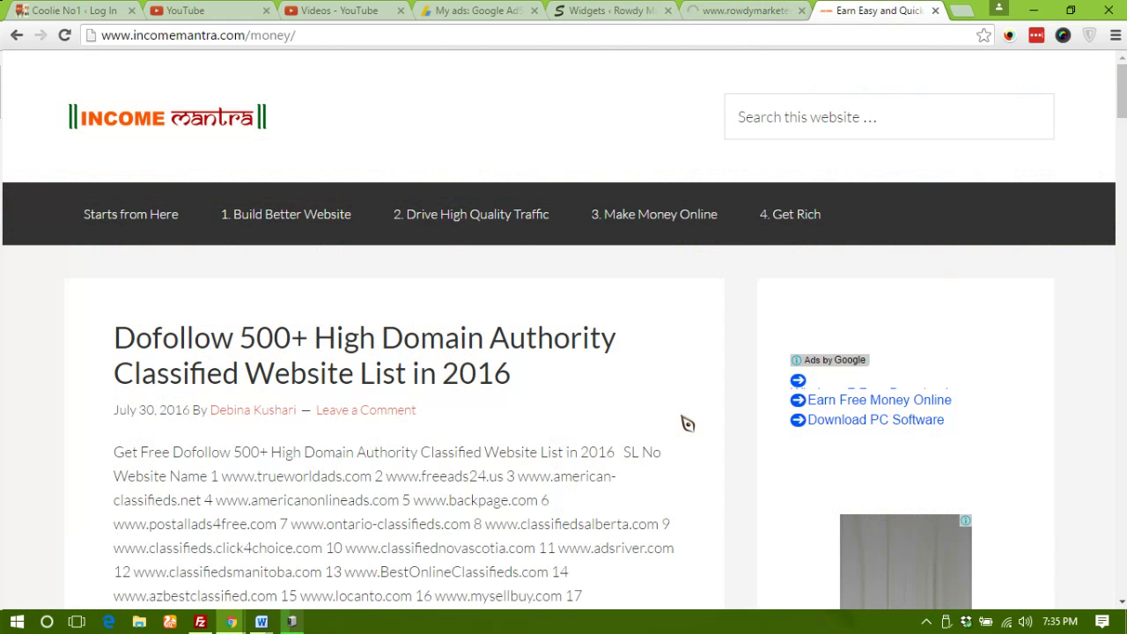
scroll(687, 424, down, 3)
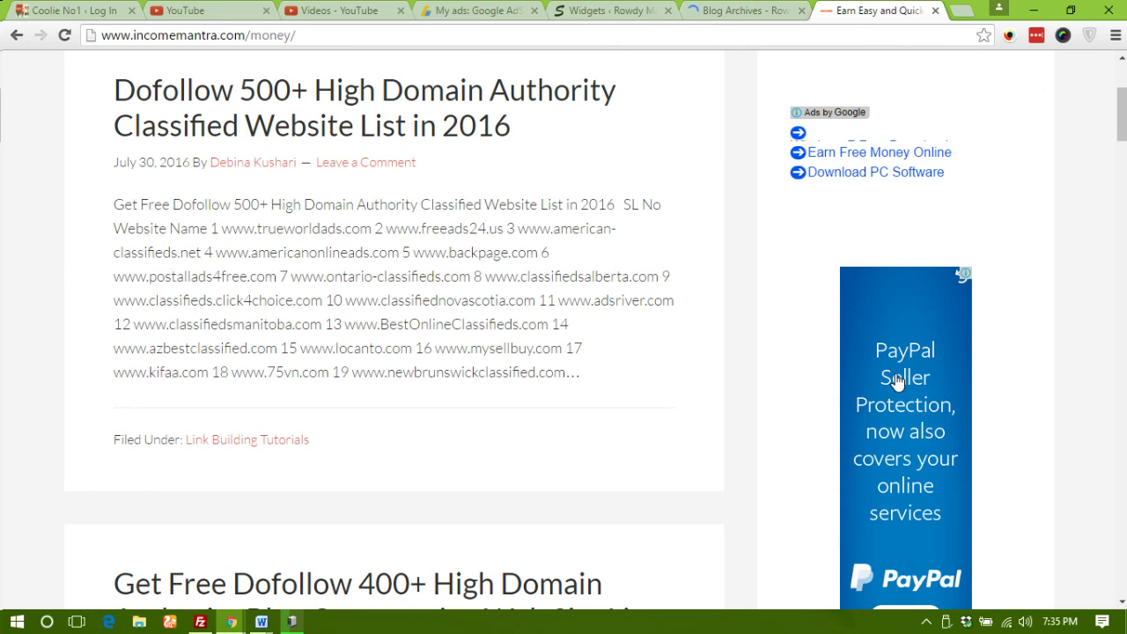
click(480, 11)
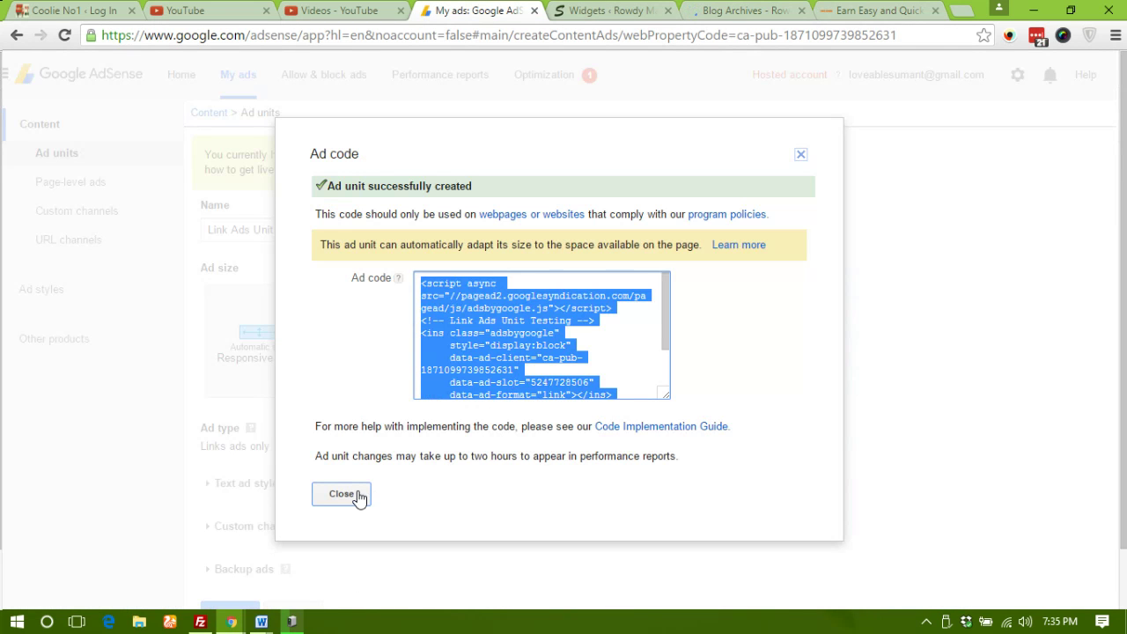
Close the Link Ads Unit Testing code and browse the ad size category list on the new unit form
click(352, 502)
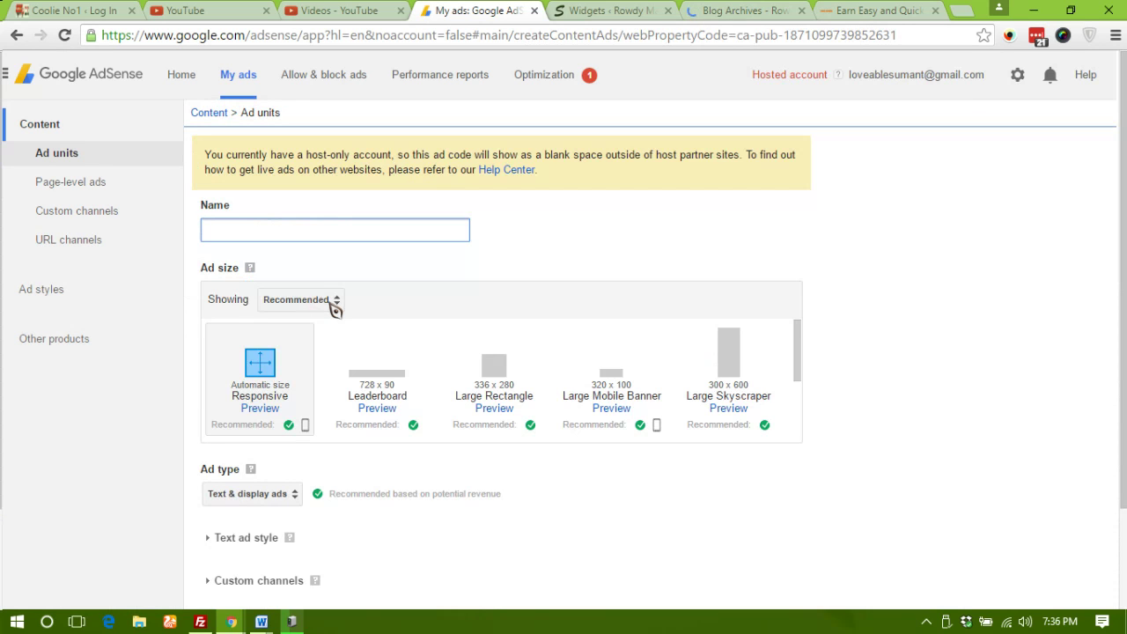
click(335, 304)
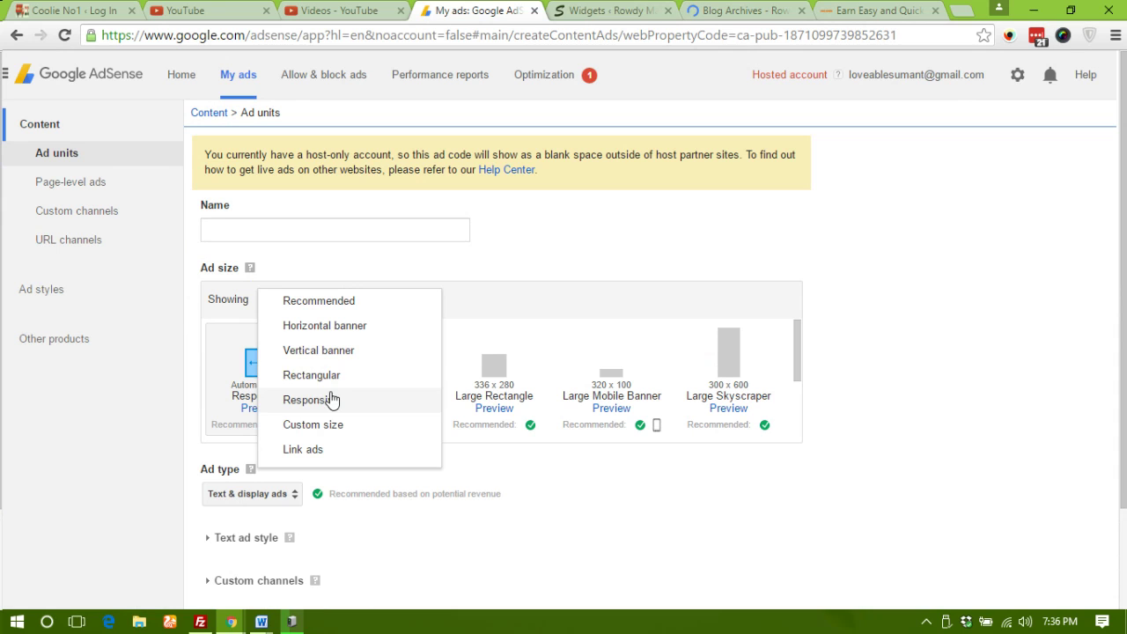
click(656, 255)
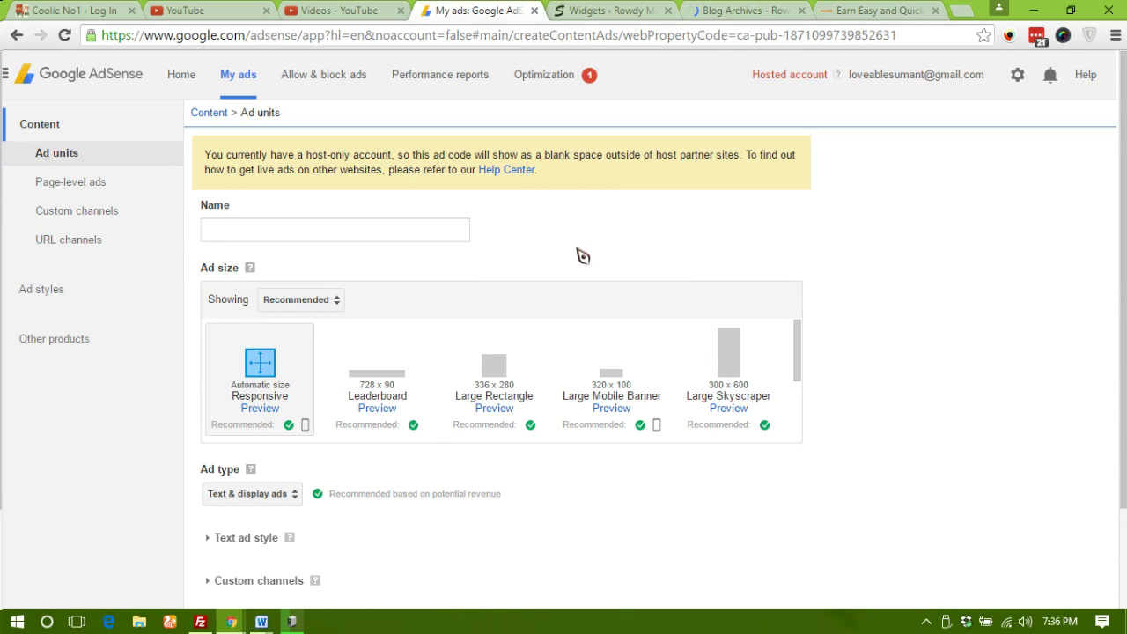
scroll(402, 290, down, 2)
click(312, 219)
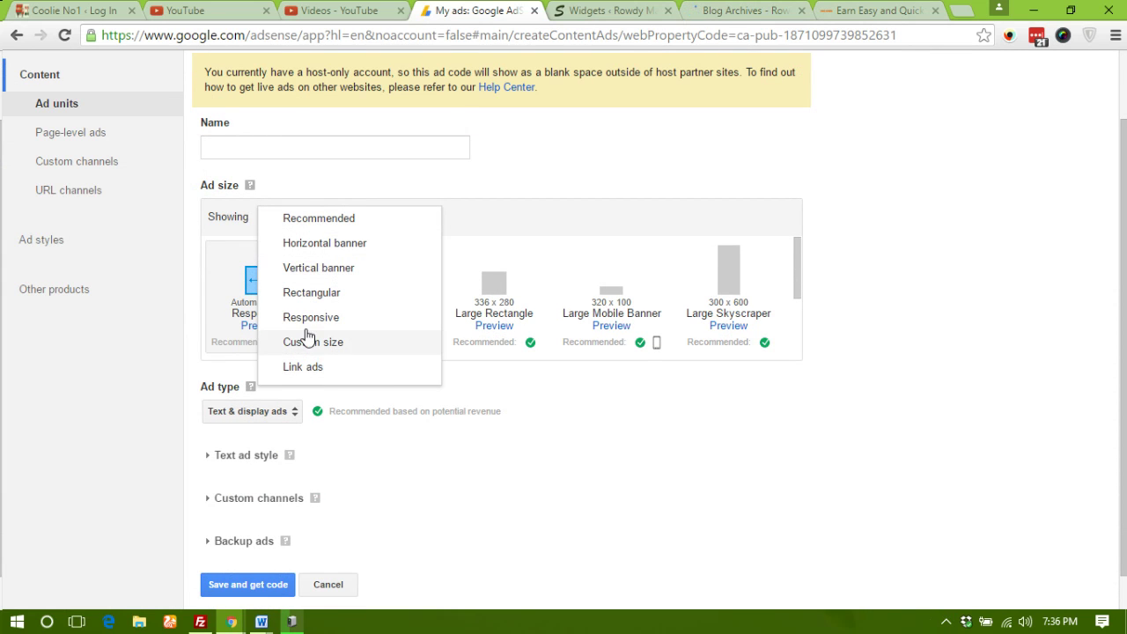
click(588, 171)
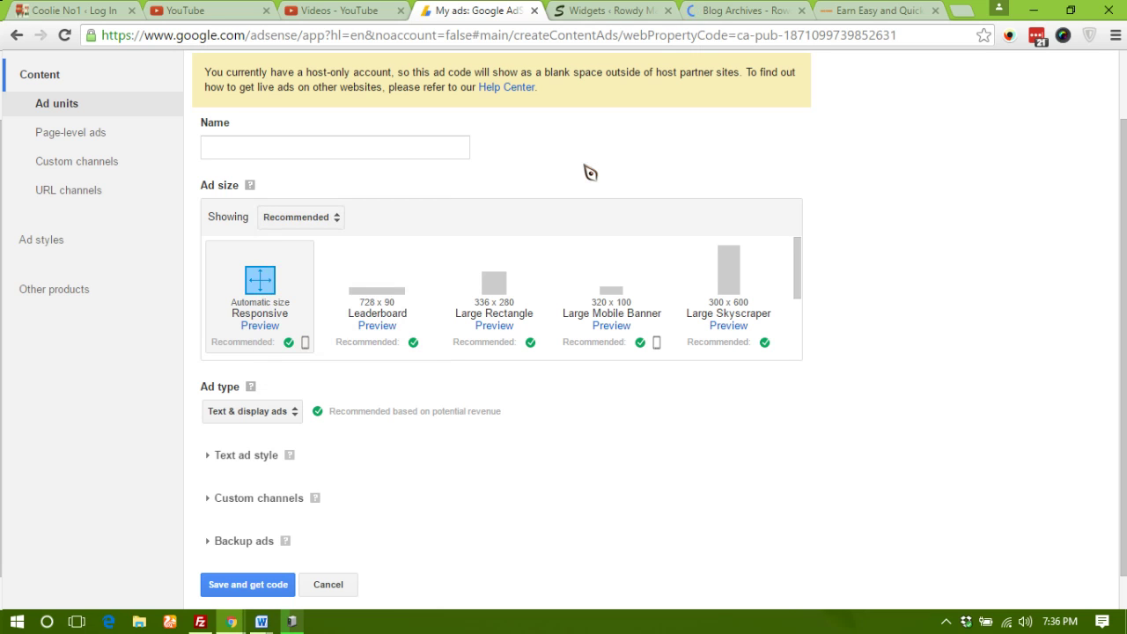
scroll(591, 172, down, 1)
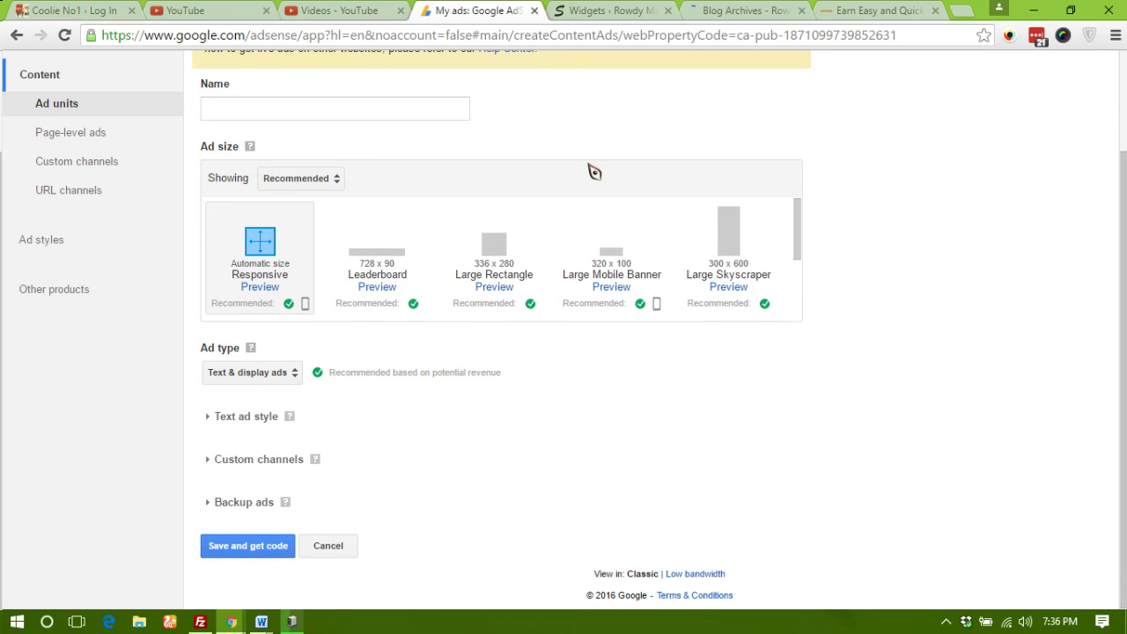
scroll(594, 172, up, 3)
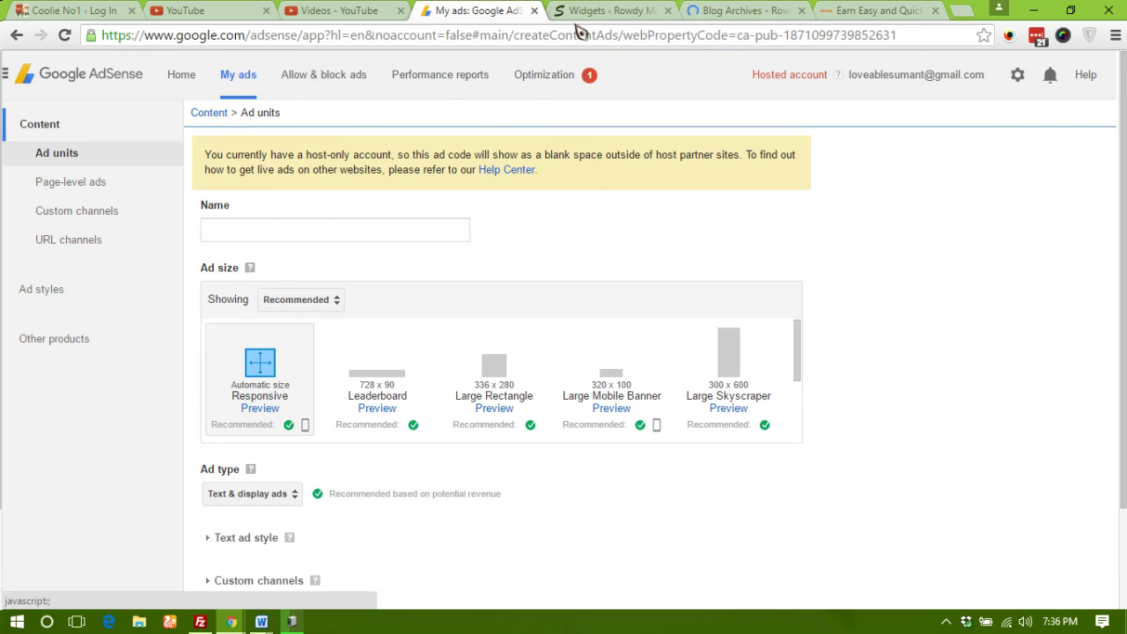
On the Rowdy Marketer Blog page, review the sidebar and footer ad spaces, then open the World's Top 10 Free Seo tools List post
key(ctrl+Tab)
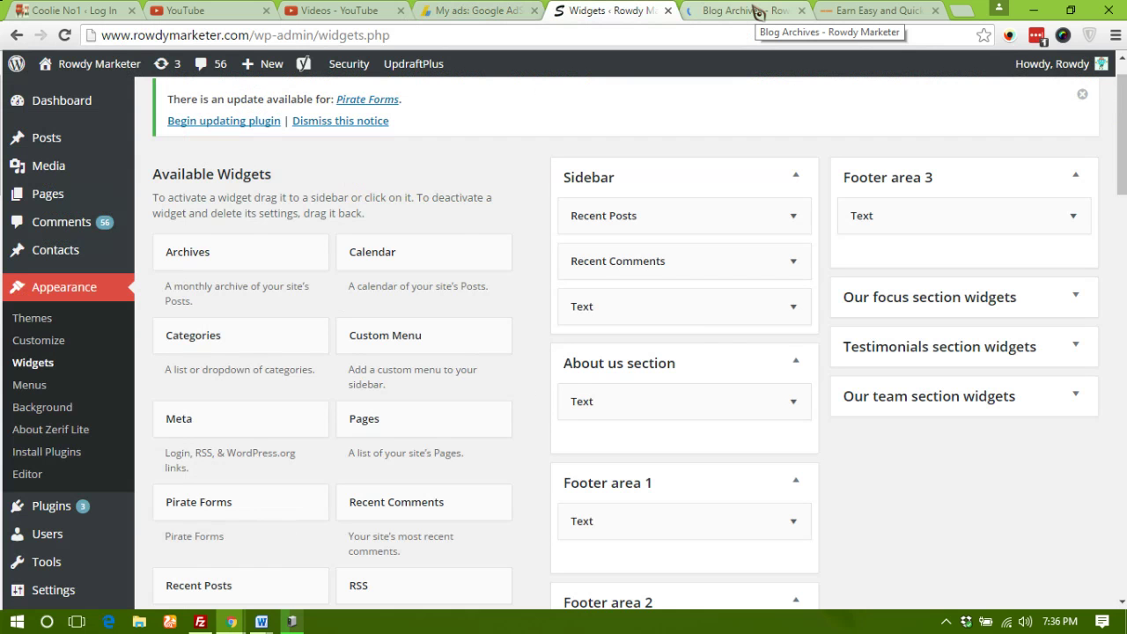
key(ctrl+Tab)
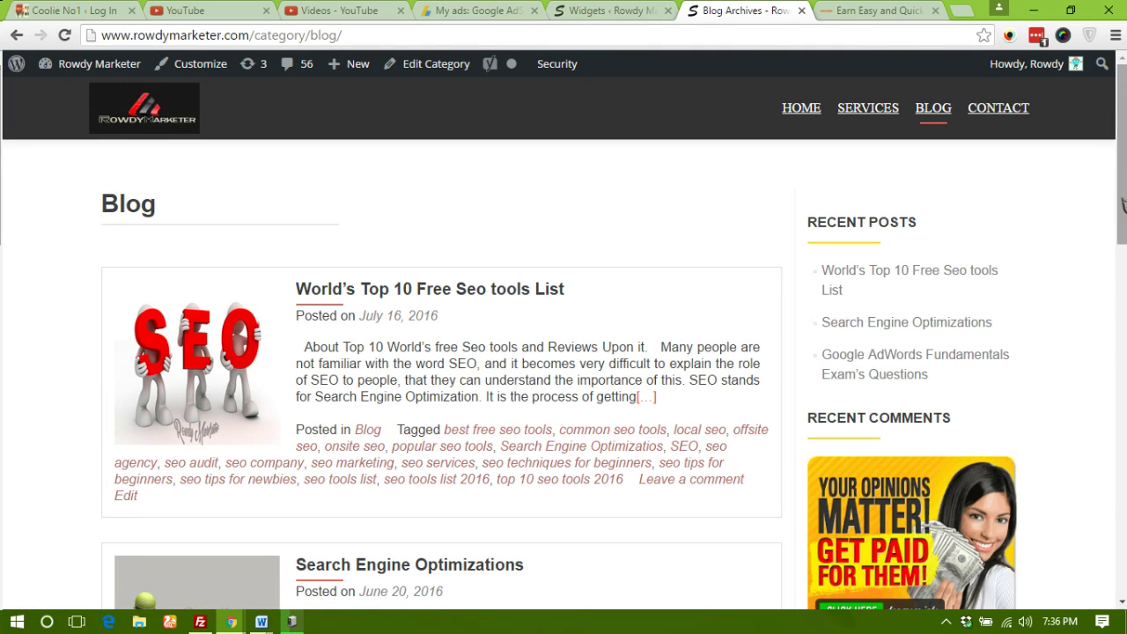
scroll(1124, 266, down, 4)
drag(1124, 309, 1124, 464)
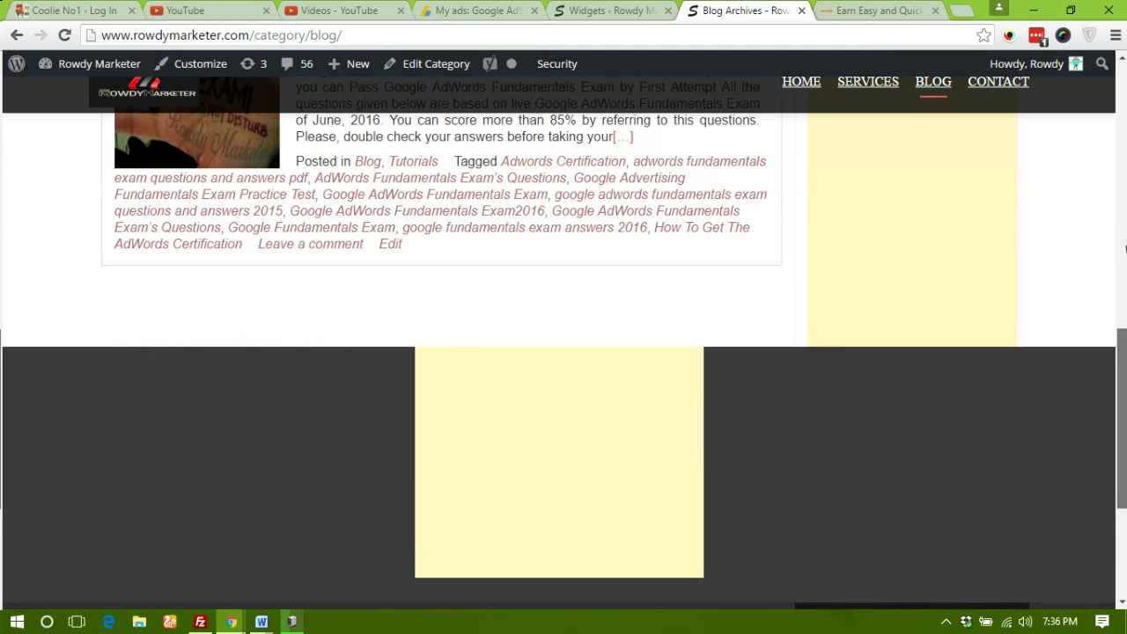
drag(1124, 249, 1124, 132)
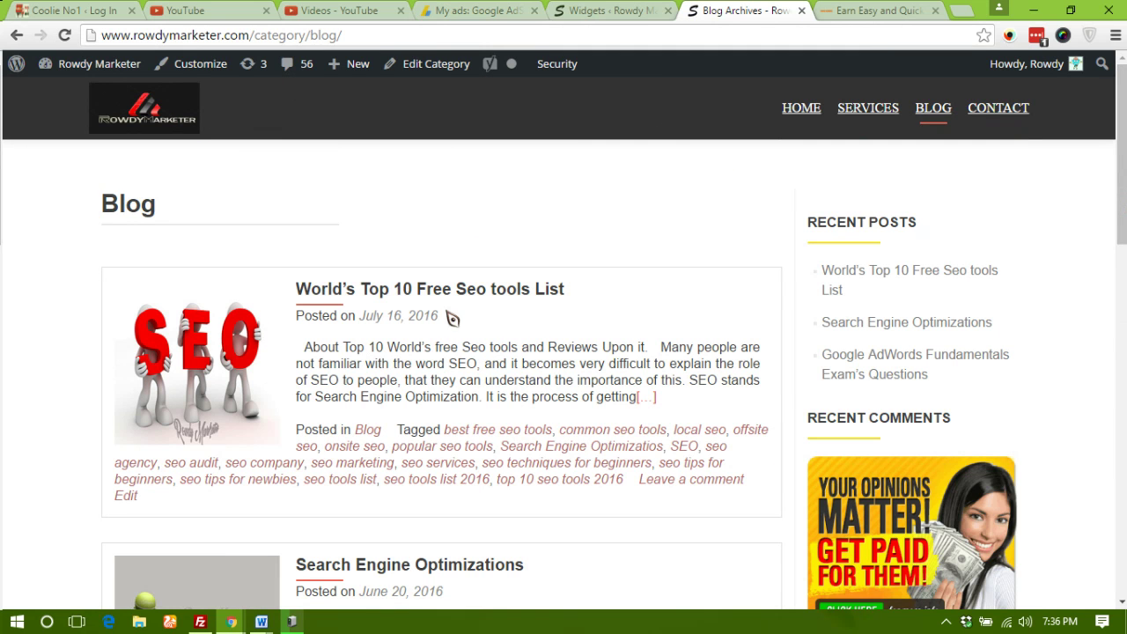
click(467, 290)
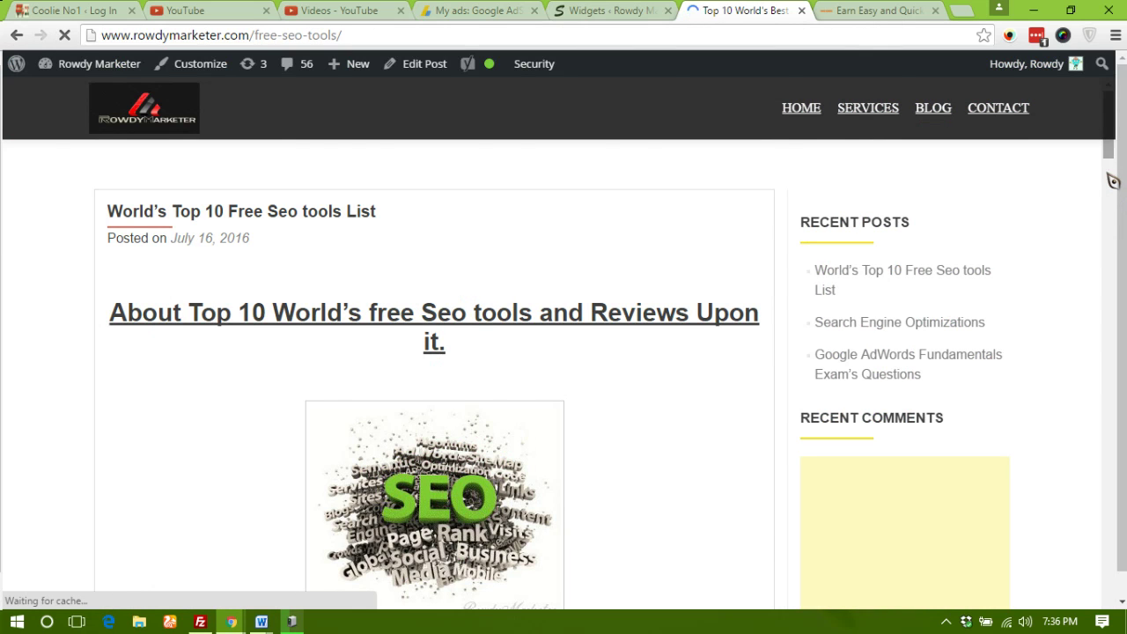
scroll(1110, 179, down, 2)
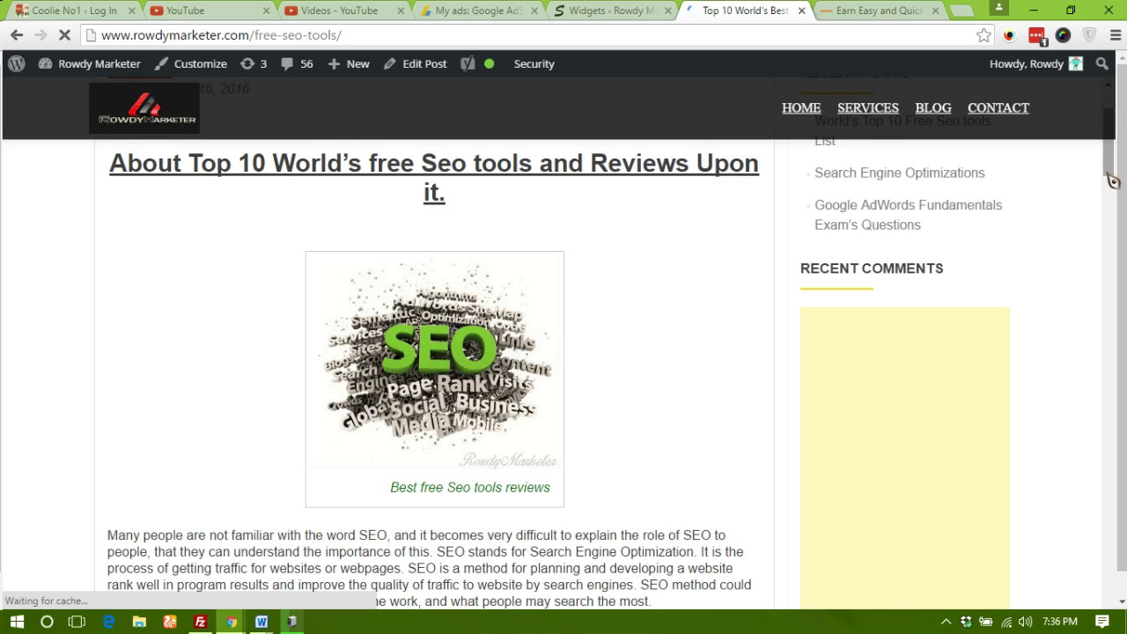
scroll(1111, 178, up, 2)
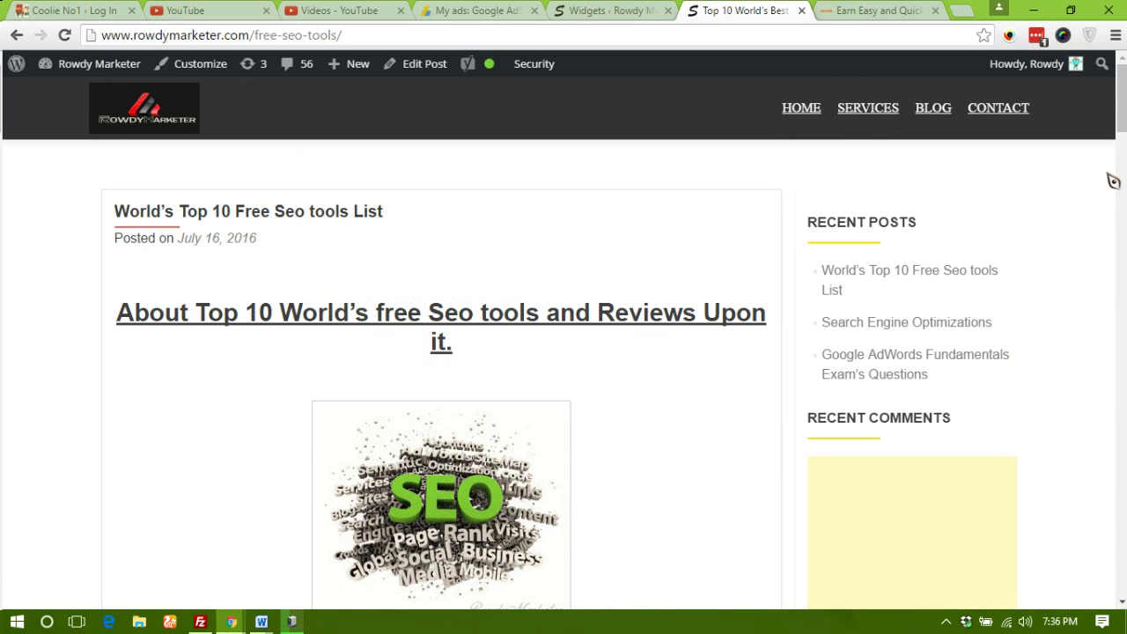